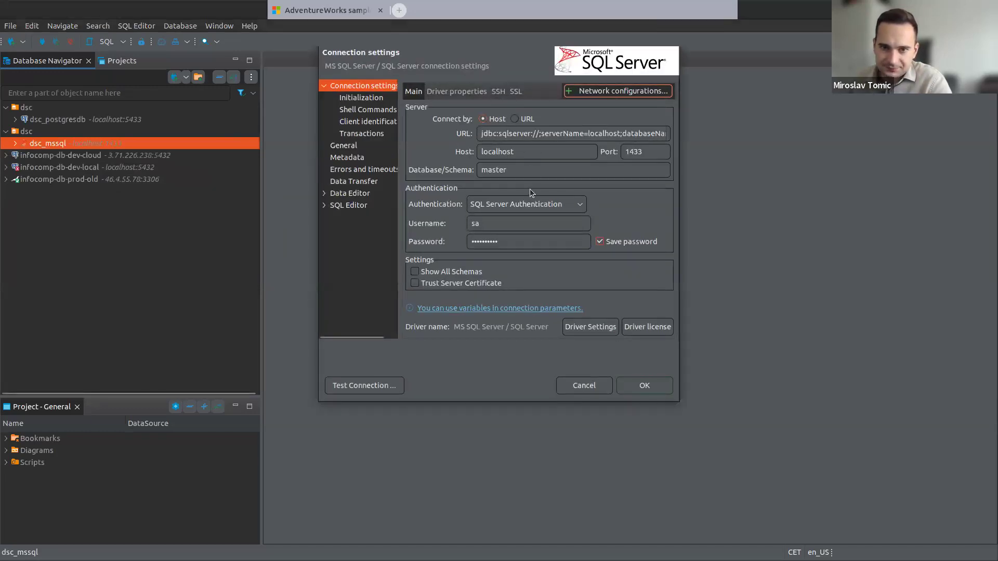
Review the host, port, database and username in the dsc_mssql connection settings
{"action": "double_click", "coordinate": [505, 152]}
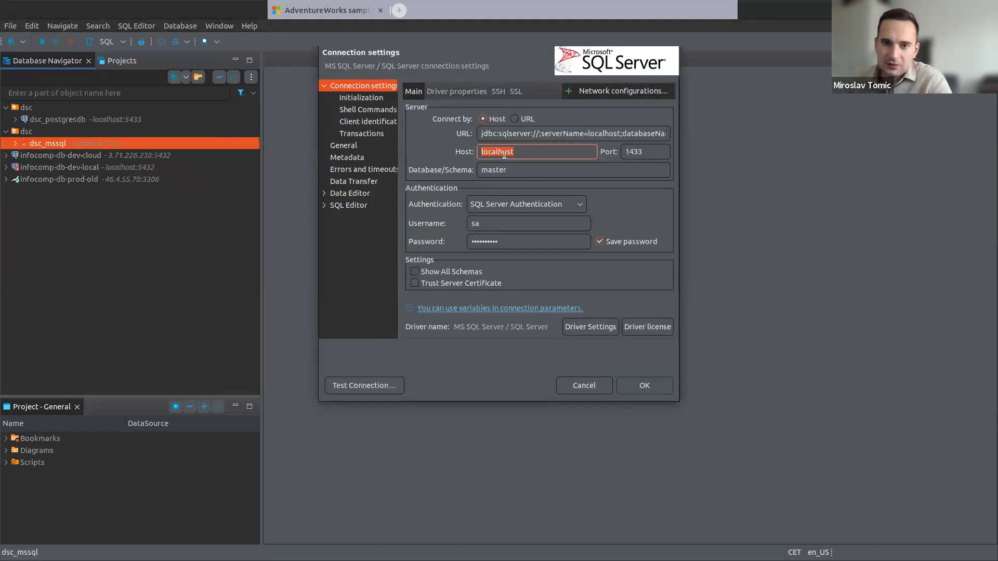
{"action": "double_click", "coordinate": [631, 152]}
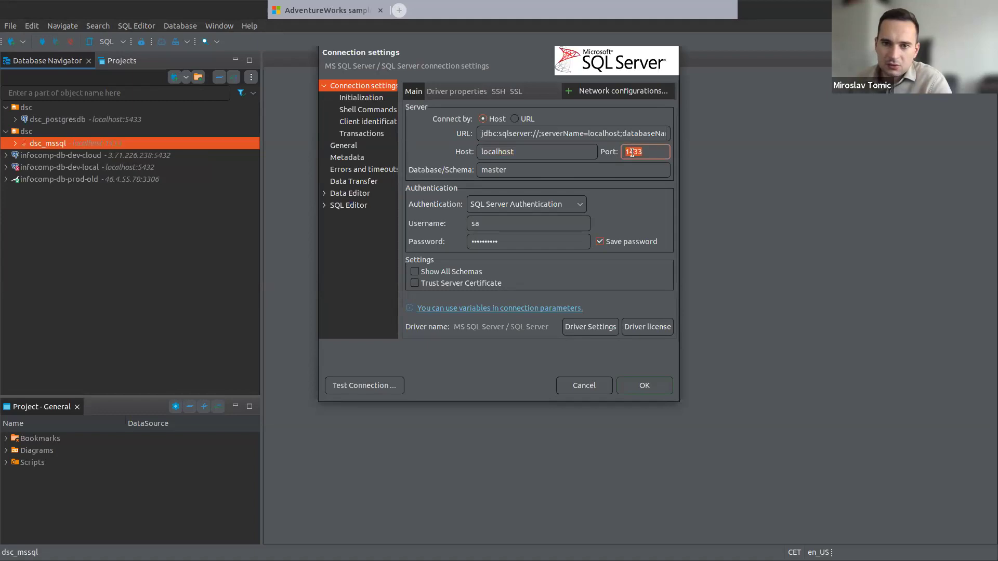
{"action": "double_click", "coordinate": [492, 171]}
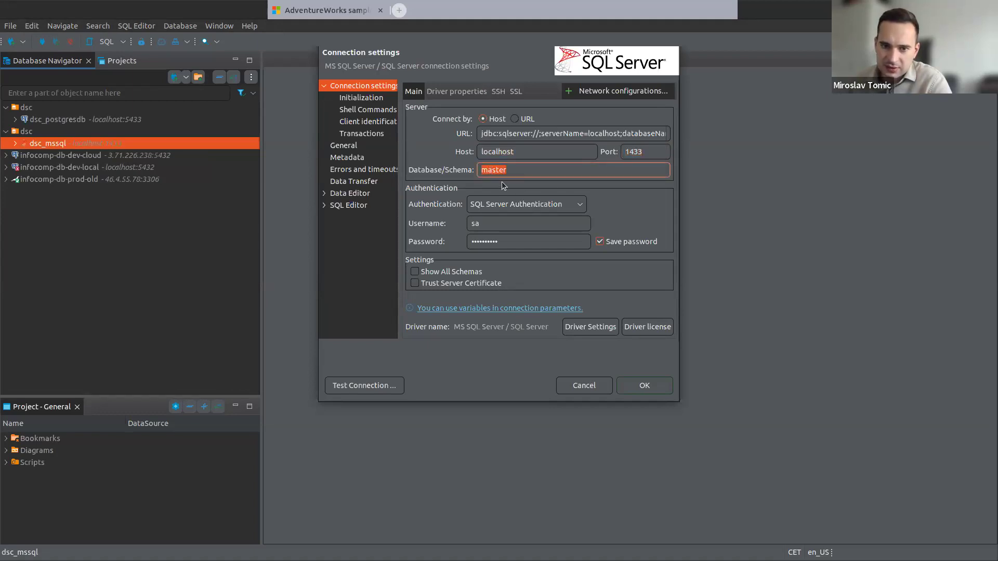
{"action": "double_click", "coordinate": [485, 225]}
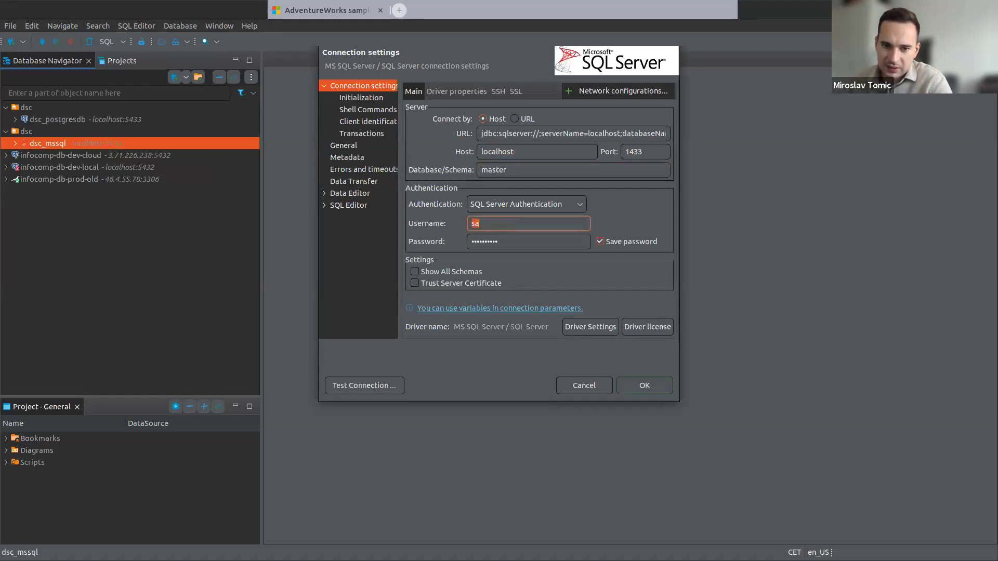
Look up the SA password setting in mssql's docker-compose.yml in VS Code, and return to DBeaver to dismiss the connection settings
{"action": "left_click", "coordinate": [471, 558]}
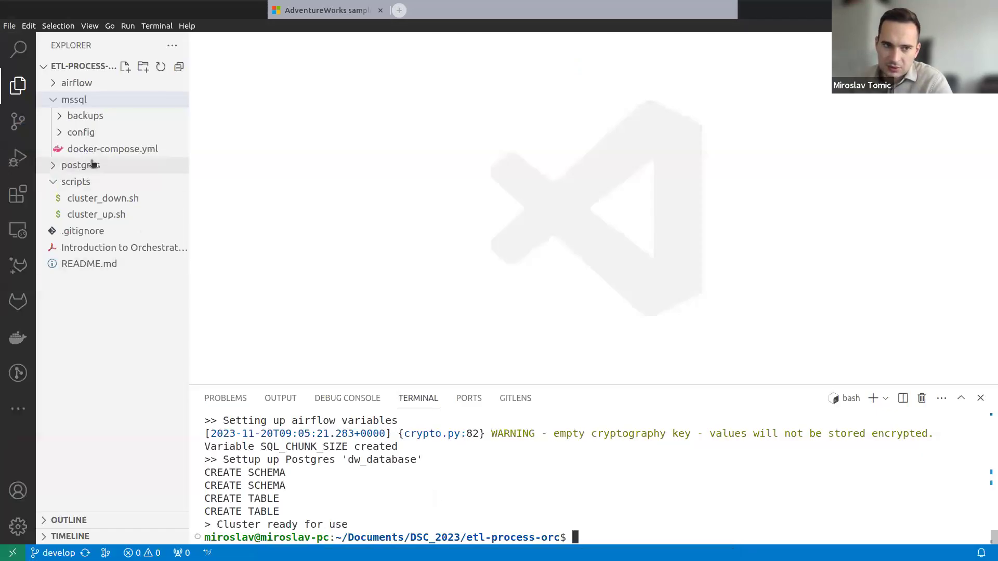
{"action": "left_click", "coordinate": [107, 148]}
{"action": "scroll", "coordinate": [384, 228], "scroll_direction": "down", "scroll_amount": 2}
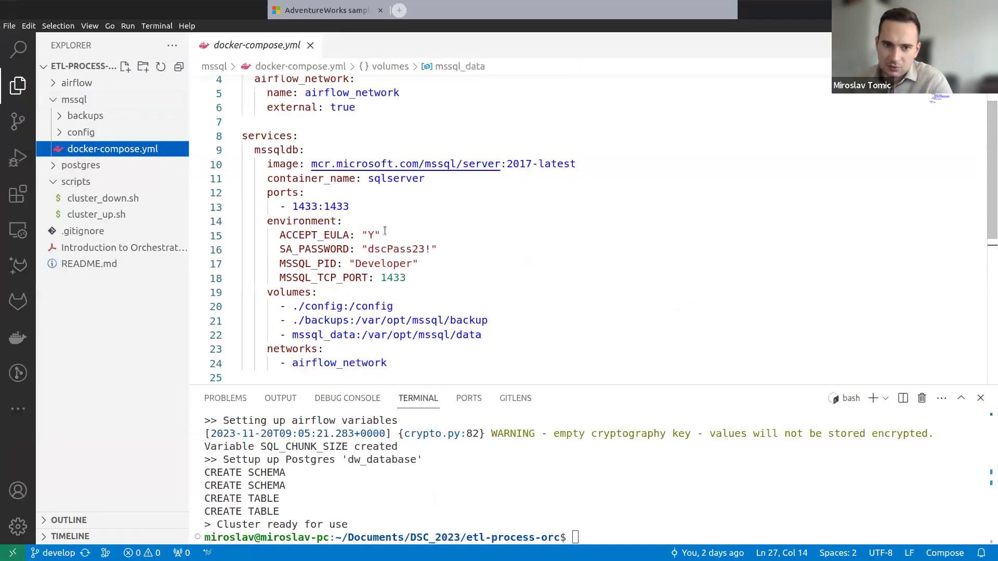
{"action": "left_click_drag", "start_coordinate": [369, 249], "coordinate": [430, 252]}
{"action": "key", "text": "alt+Tab"}
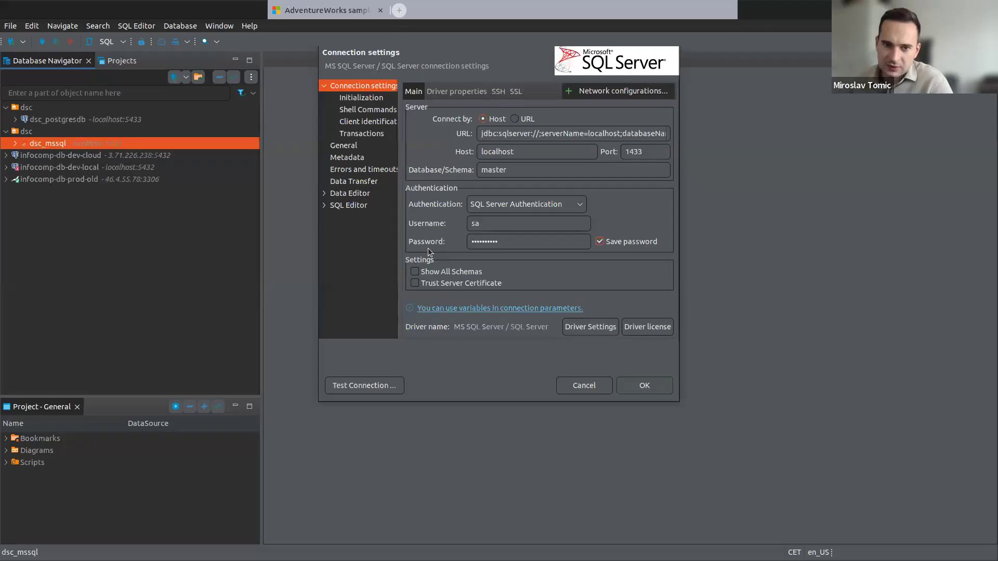
{"action": "left_click", "coordinate": [581, 385]}
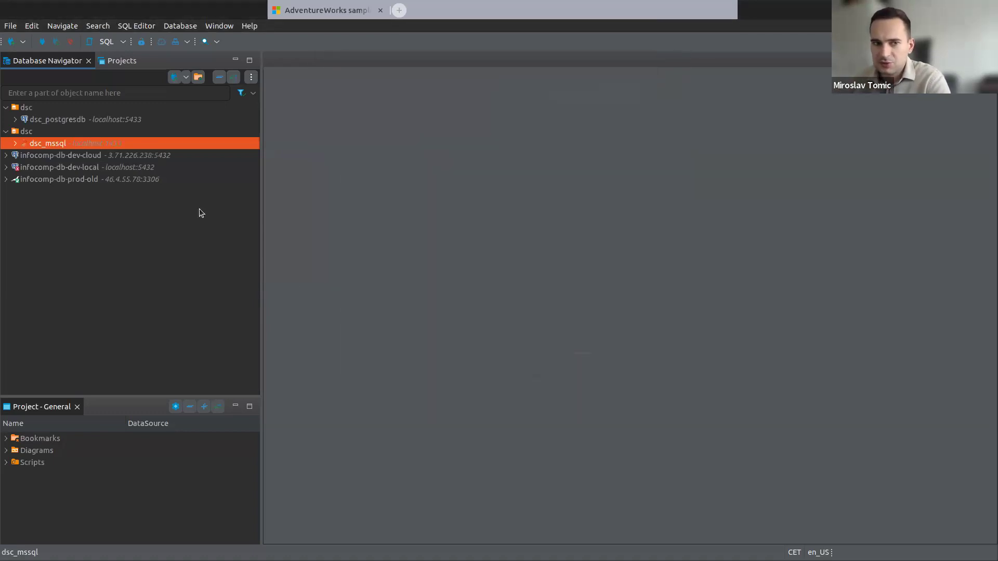
Connect to dsc_mssql and expand the AdventureWorks2017 database down to its schemas
{"action": "left_click", "coordinate": [15, 144]}
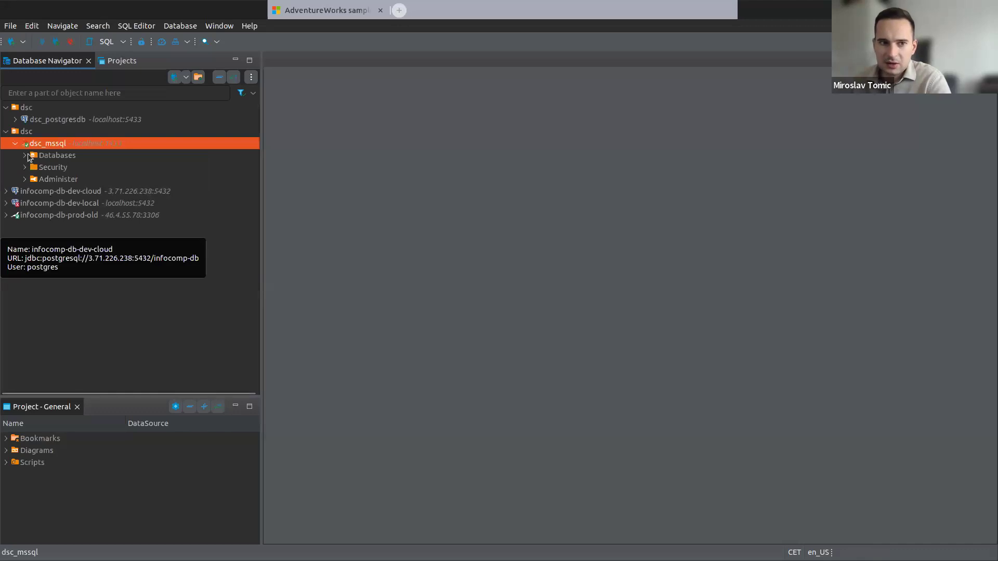
{"action": "left_click", "coordinate": [24, 156]}
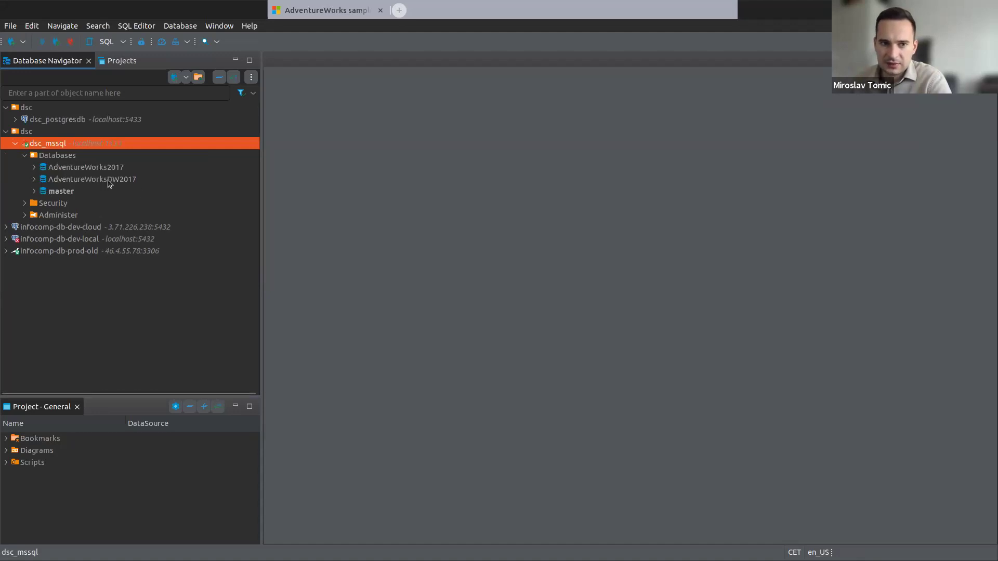
{"action": "double_click", "coordinate": [42, 168]}
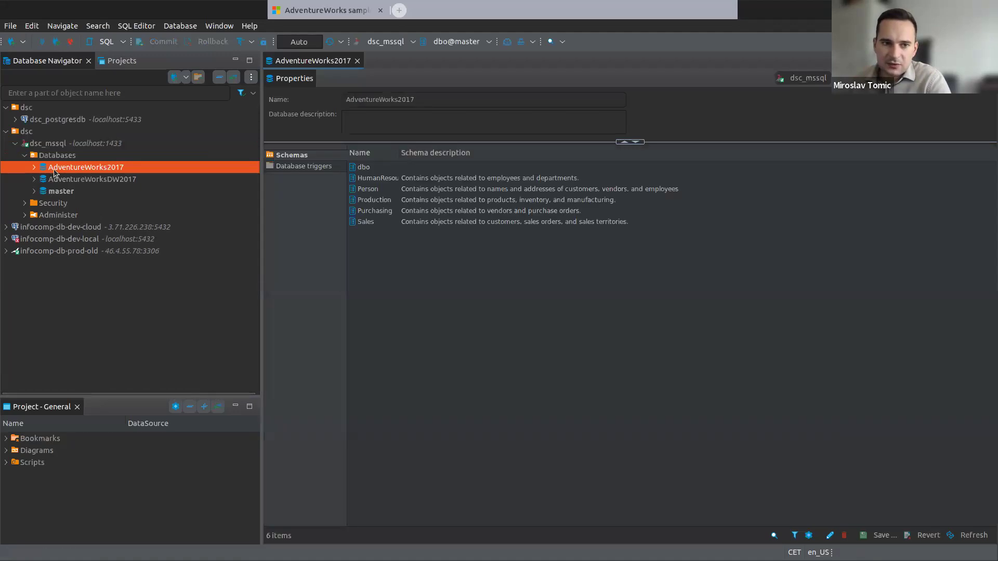
{"action": "left_click", "coordinate": [34, 166]}
{"action": "left_click", "coordinate": [357, 60]}
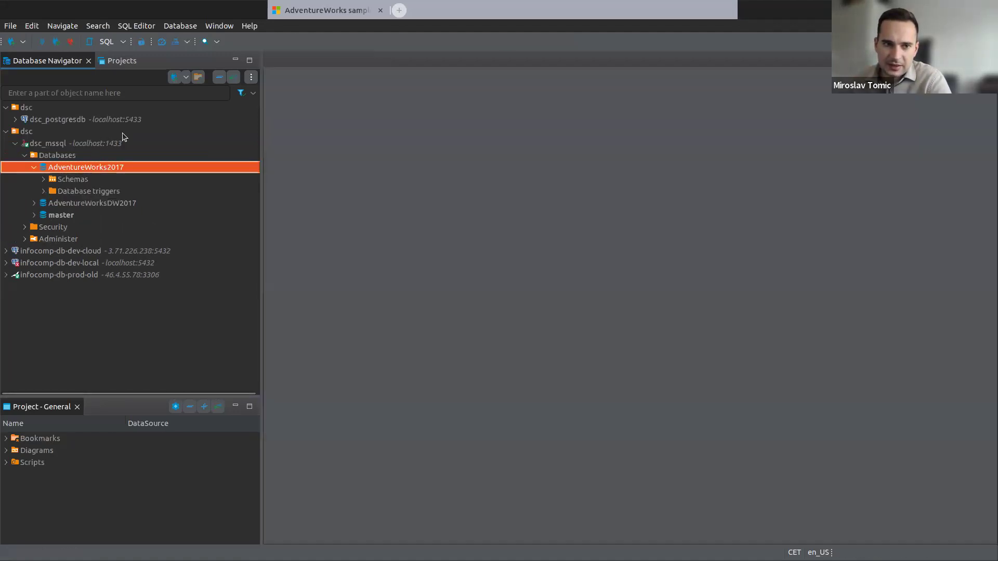
{"action": "left_click", "coordinate": [44, 179]}
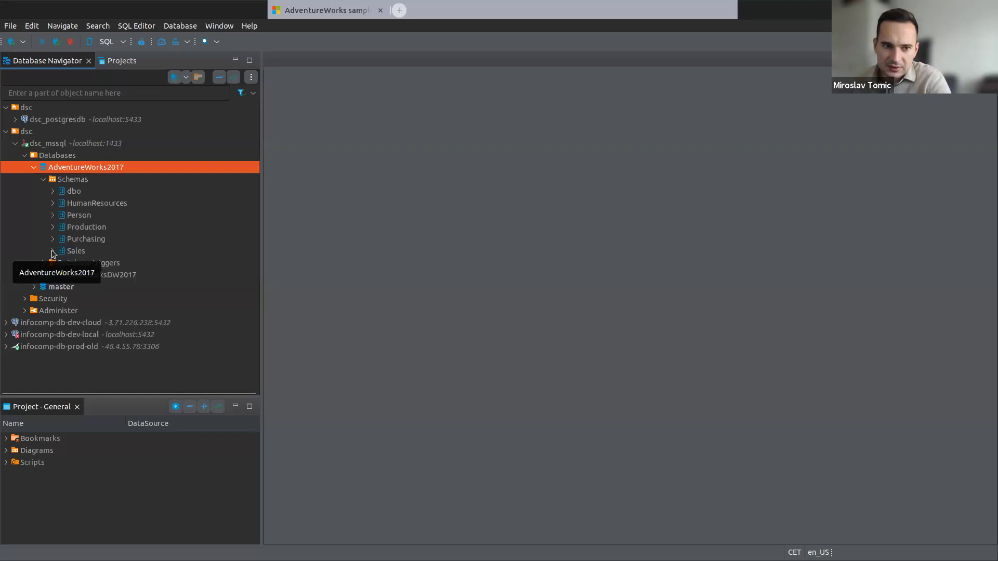
Expand the tables of the Sales schema and open the data of the Currency and CurrencyRate tables
{"action": "left_click", "coordinate": [52, 252]}
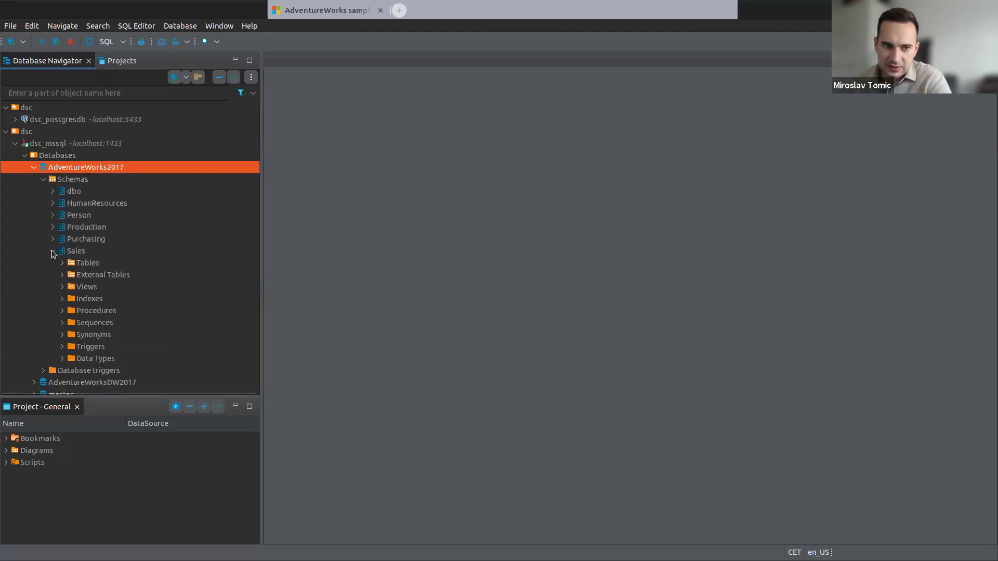
{"action": "left_click", "coordinate": [61, 264]}
{"action": "scroll", "coordinate": [96, 286], "scroll_direction": "down", "scroll_amount": 4}
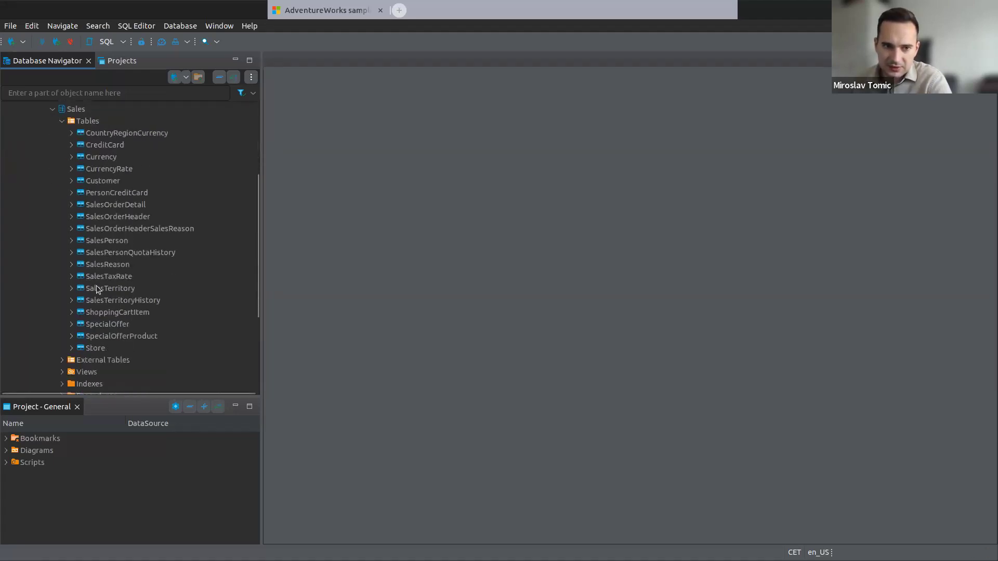
{"action": "scroll", "coordinate": [95, 286], "scroll_direction": "up", "scroll_amount": 1}
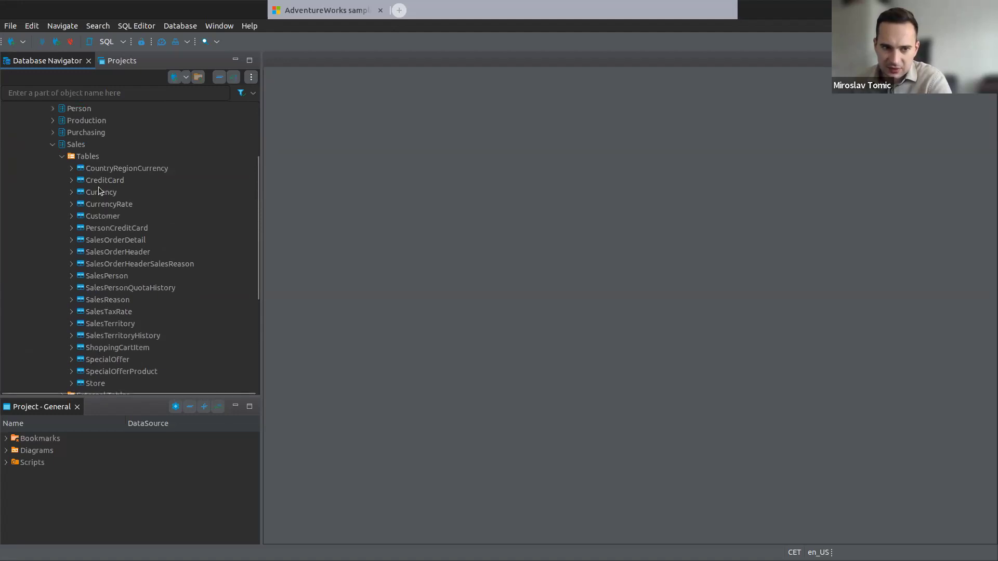
{"action": "scroll", "coordinate": [99, 206], "scroll_direction": "up", "scroll_amount": 1}
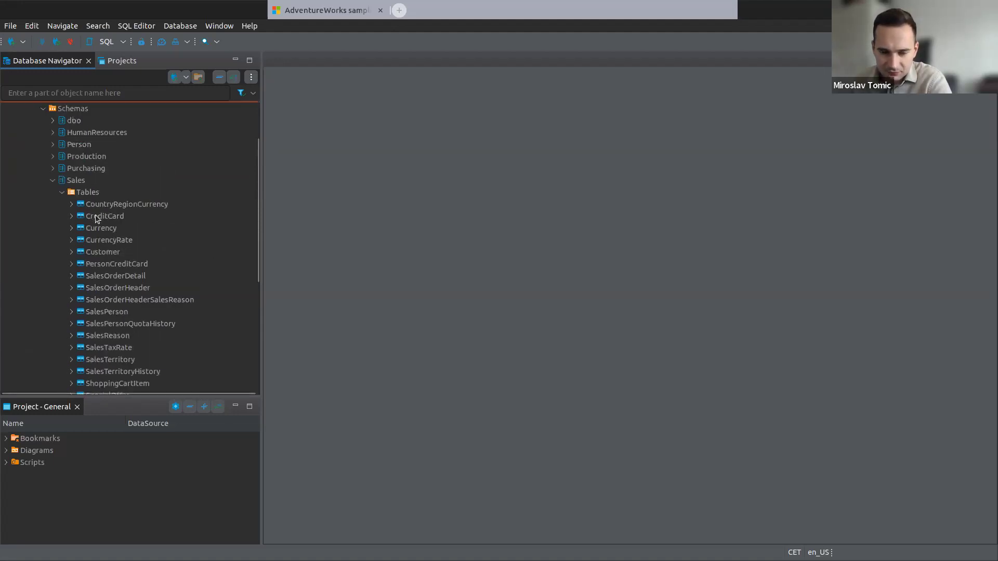
{"action": "left_click", "coordinate": [52, 168]}
{"action": "left_click", "coordinate": [52, 168]}
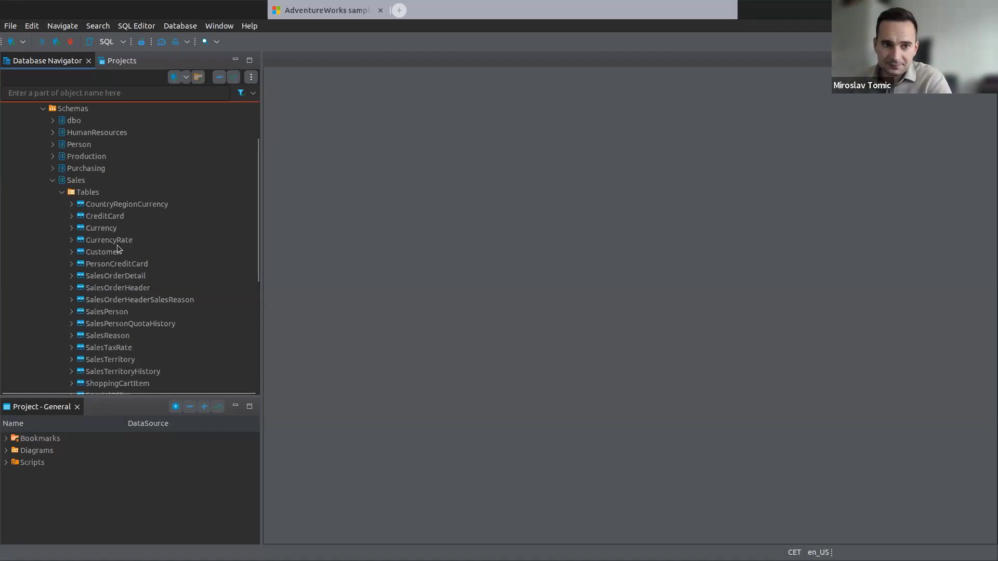
{"action": "double_click", "coordinate": [95, 230]}
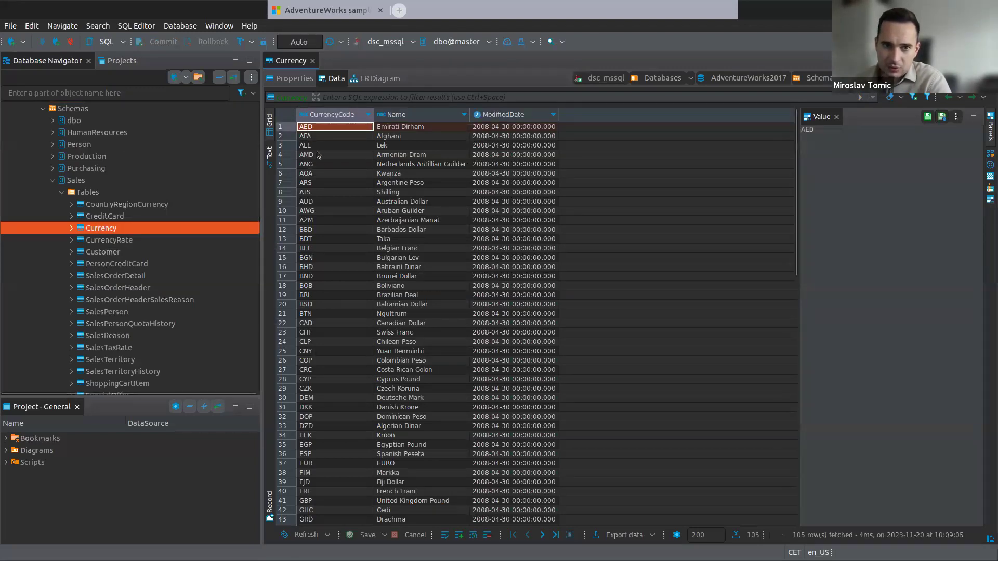
{"action": "double_click", "coordinate": [101, 242]}
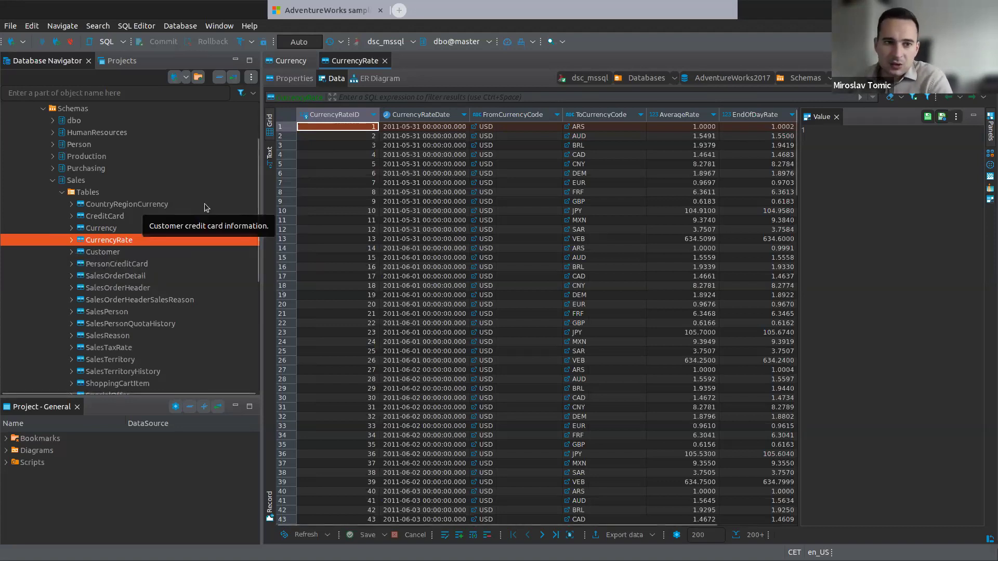
Open the Sales schema's properties and check the Currency and CurrencyRate entries in its table list
{"action": "double_click", "coordinate": [86, 180]}
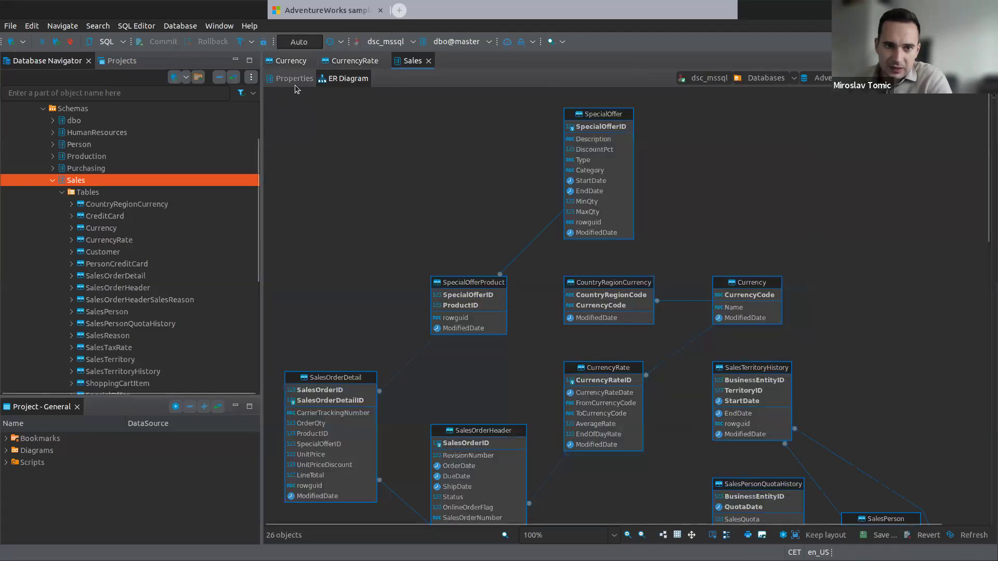
{"action": "left_click", "coordinate": [292, 78]}
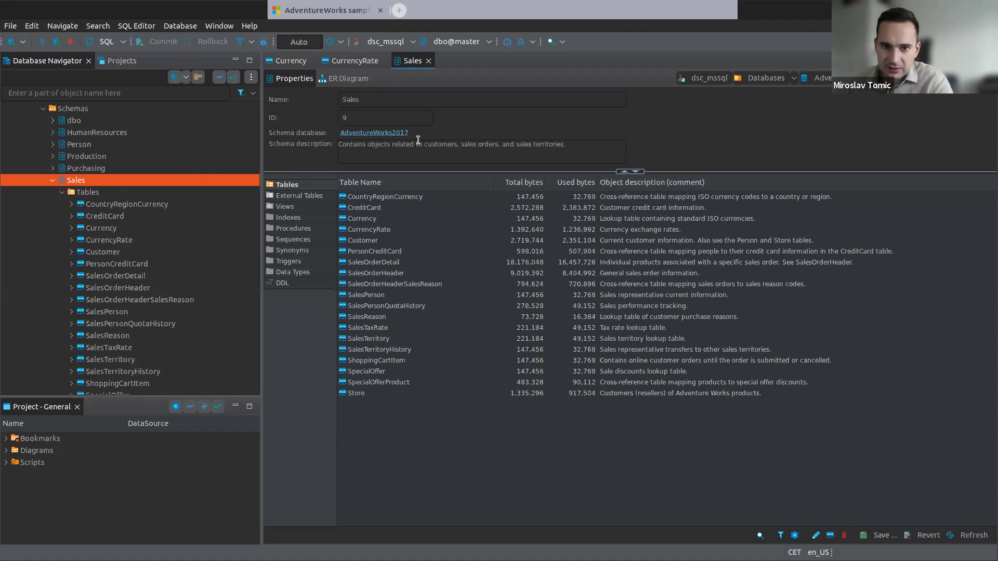
{"action": "left_click", "coordinate": [365, 221]}
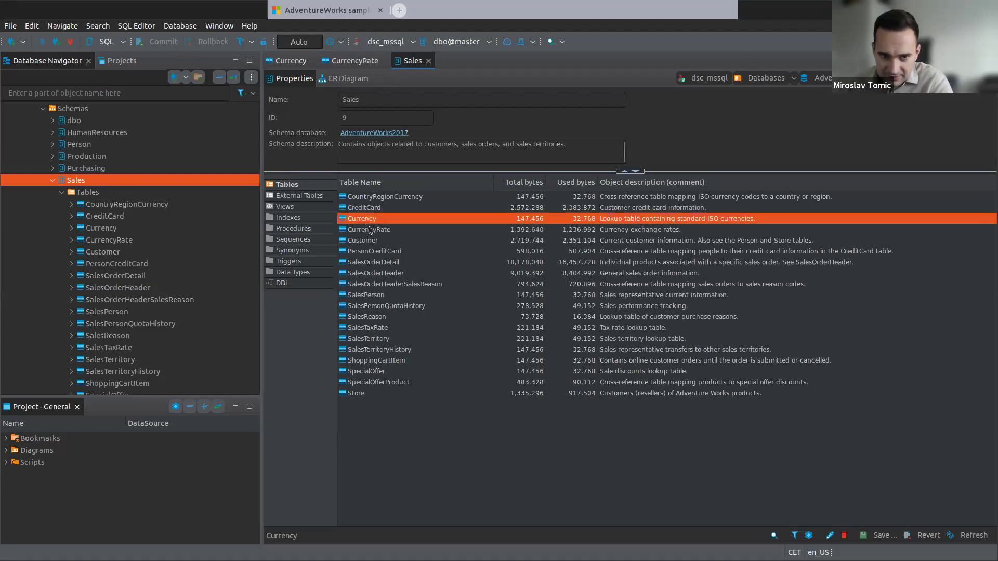
{"action": "left_click", "coordinate": [370, 231]}
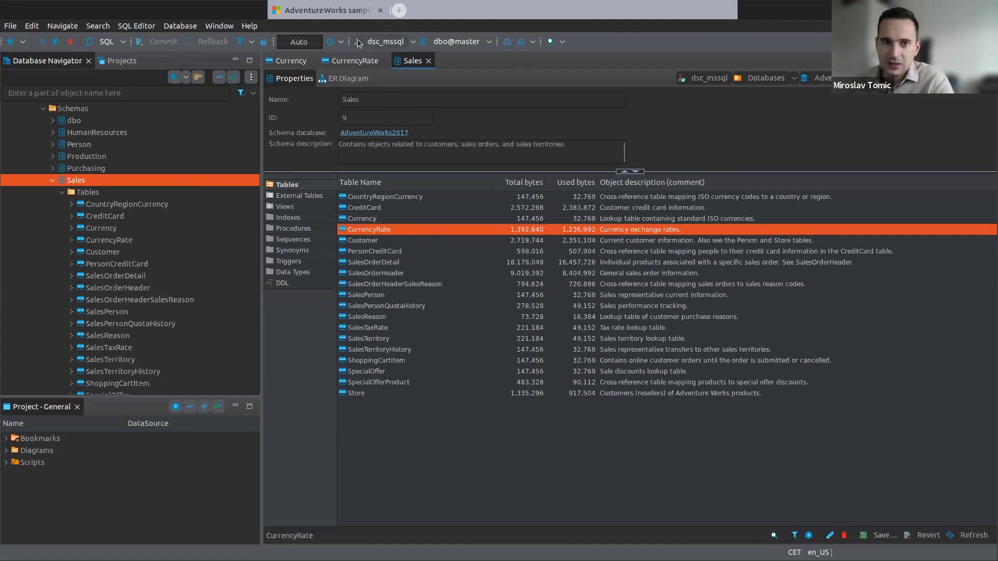
Examine the Sales schema's ER diagram, focusing on the relationship between the Currency and CurrencyRate tables
{"action": "left_click", "coordinate": [339, 81]}
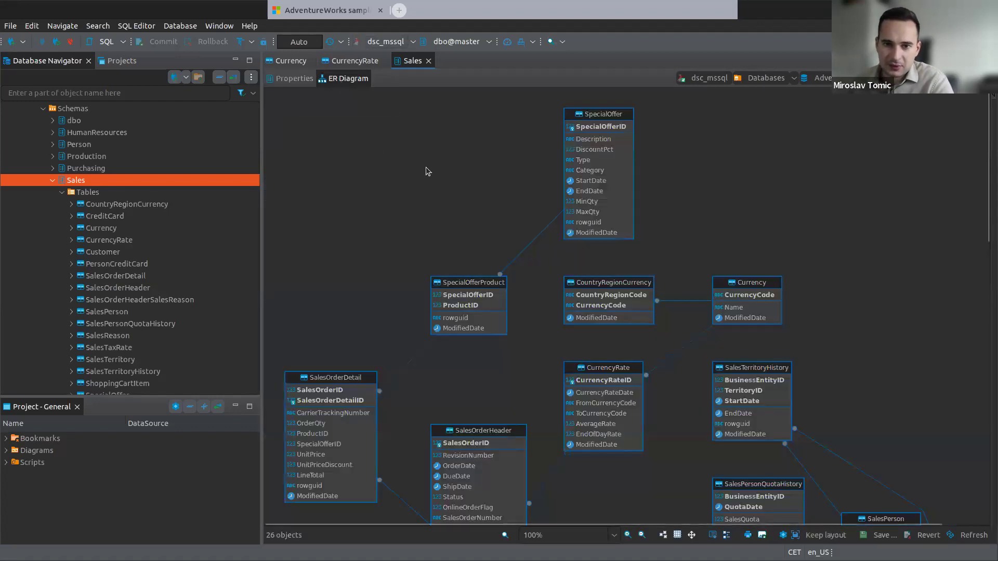
{"action": "scroll", "coordinate": [516, 223], "scroll_direction": "down", "scroll_amount": 3}
{"action": "scroll", "coordinate": [572, 226], "scroll_direction": "down", "scroll_amount": 3}
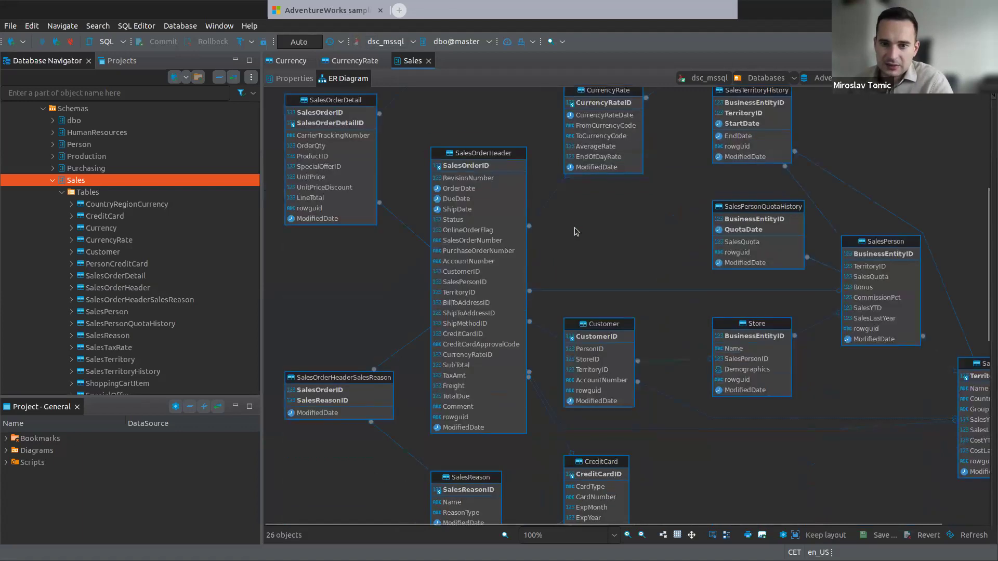
{"action": "scroll", "coordinate": [591, 229], "scroll_direction": "down", "scroll_amount": 3}
{"action": "scroll", "coordinate": [809, 272], "scroll_direction": "down", "scroll_amount": 2}
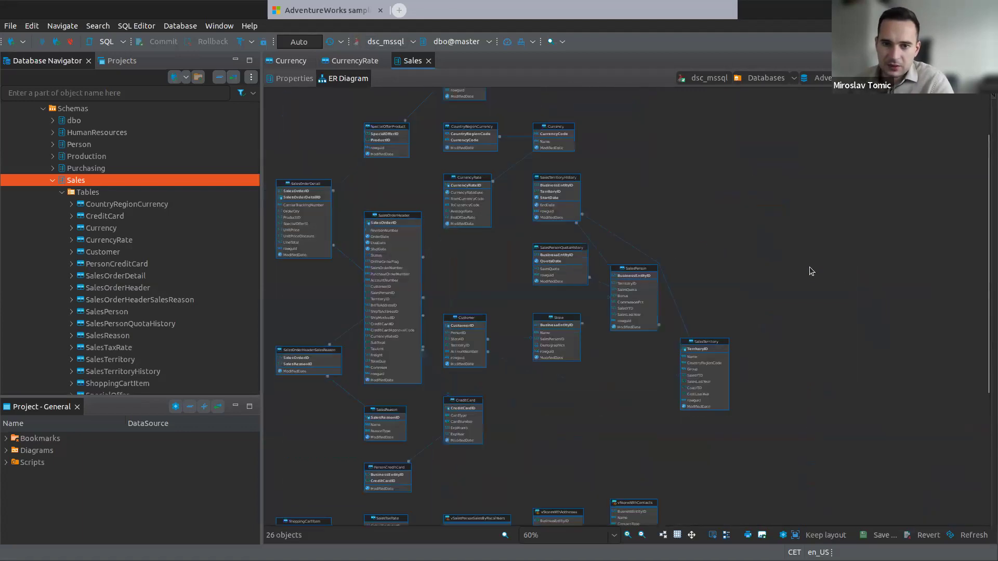
{"action": "scroll", "coordinate": [579, 281], "scroll_direction": "down", "scroll_amount": 2}
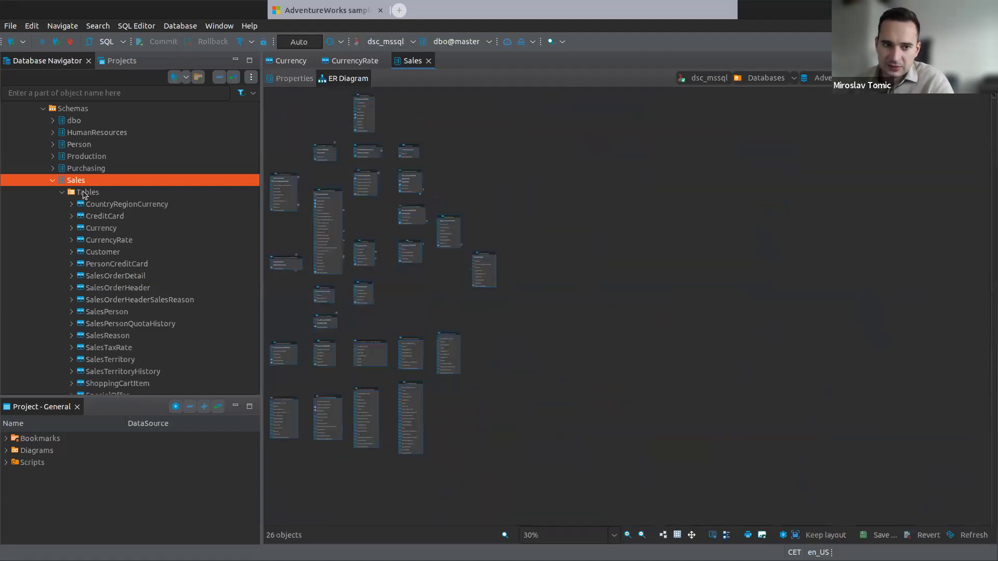
{"action": "scroll", "coordinate": [308, 209], "scroll_direction": "up", "scroll_amount": 2}
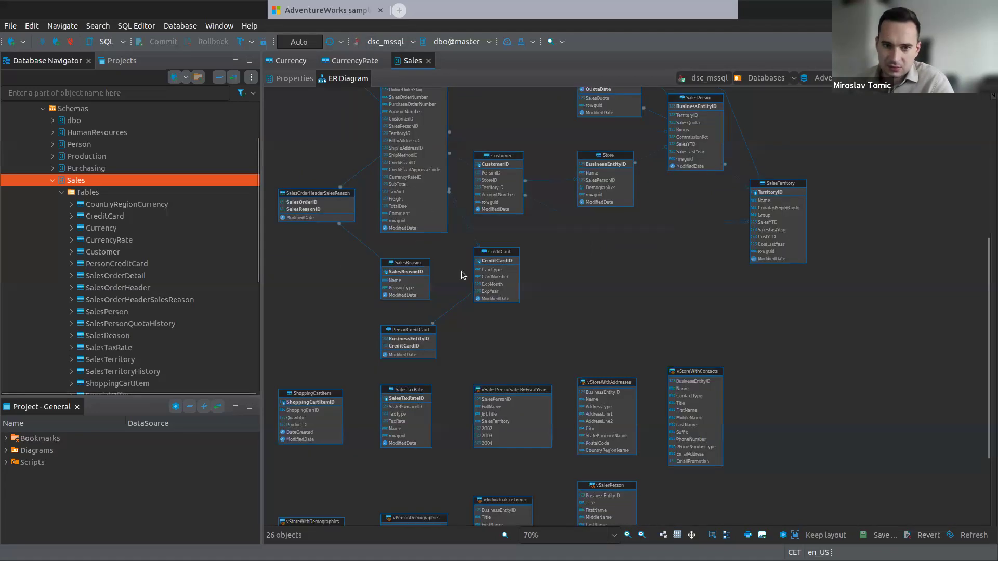
{"action": "scroll", "coordinate": [546, 290], "scroll_direction": "up", "scroll_amount": 3}
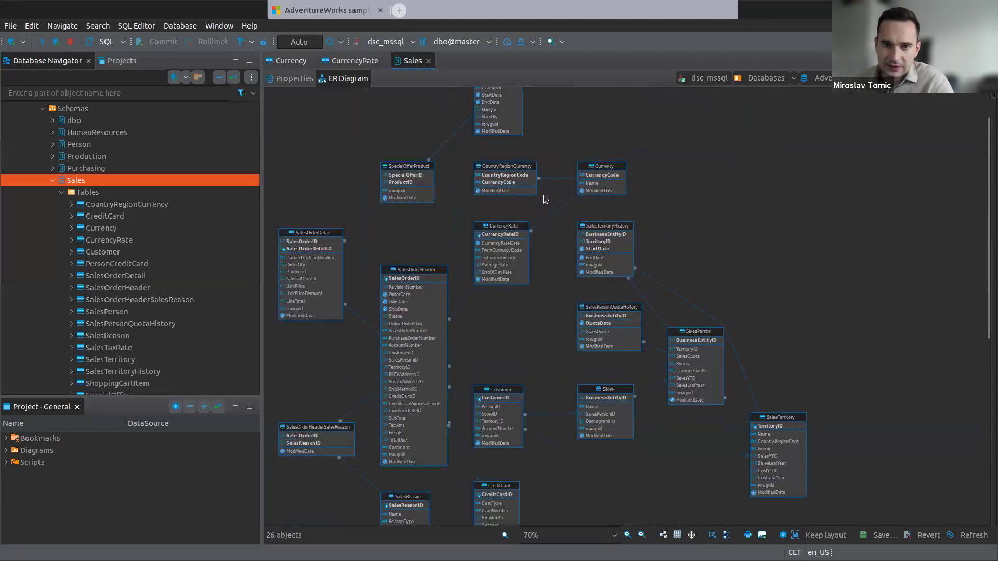
{"action": "scroll", "coordinate": [586, 182], "scroll_direction": "up", "scroll_amount": 2}
{"action": "scroll", "coordinate": [750, 223], "scroll_direction": "up", "scroll_amount": 2}
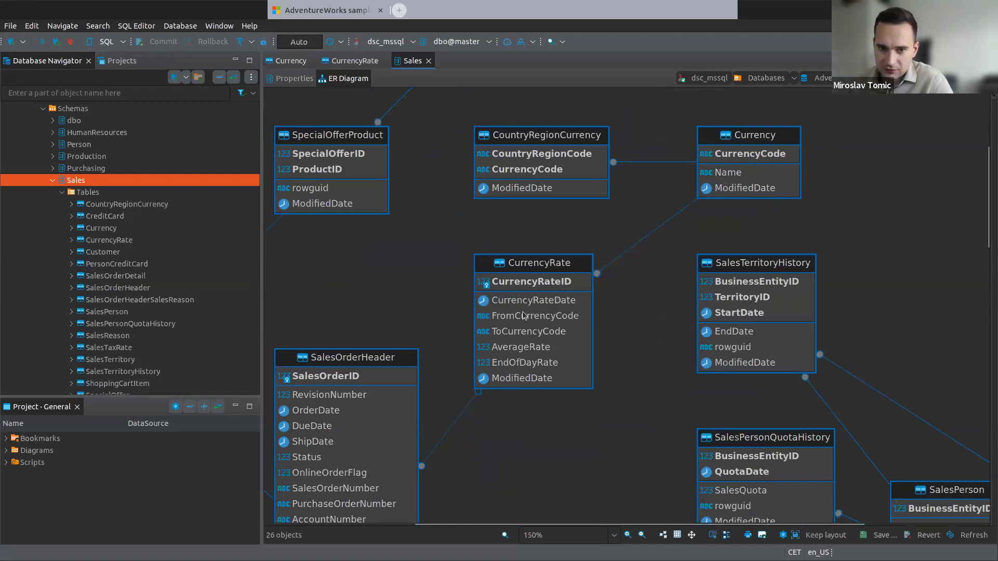
Review the Currency table's rows and columns, and inspect which column its primary key uses
{"action": "left_click", "coordinate": [289, 60]}
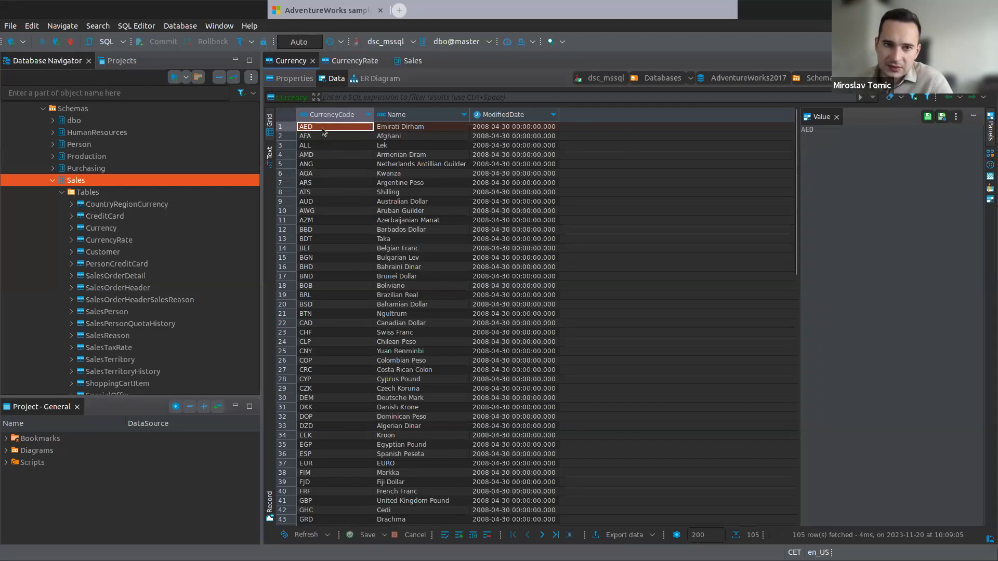
{"action": "left_click", "coordinate": [412, 130]}
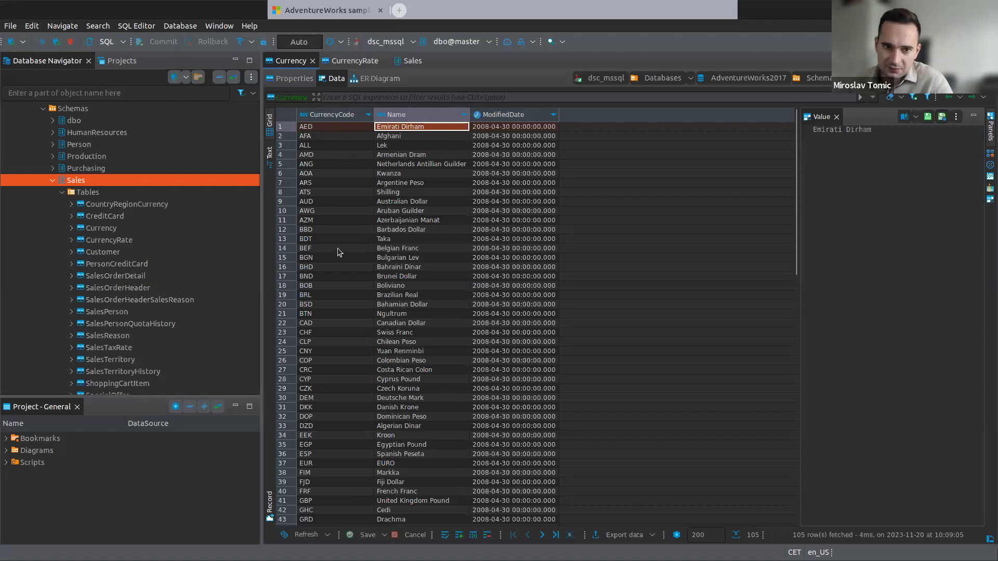
{"action": "left_click", "coordinate": [292, 79]}
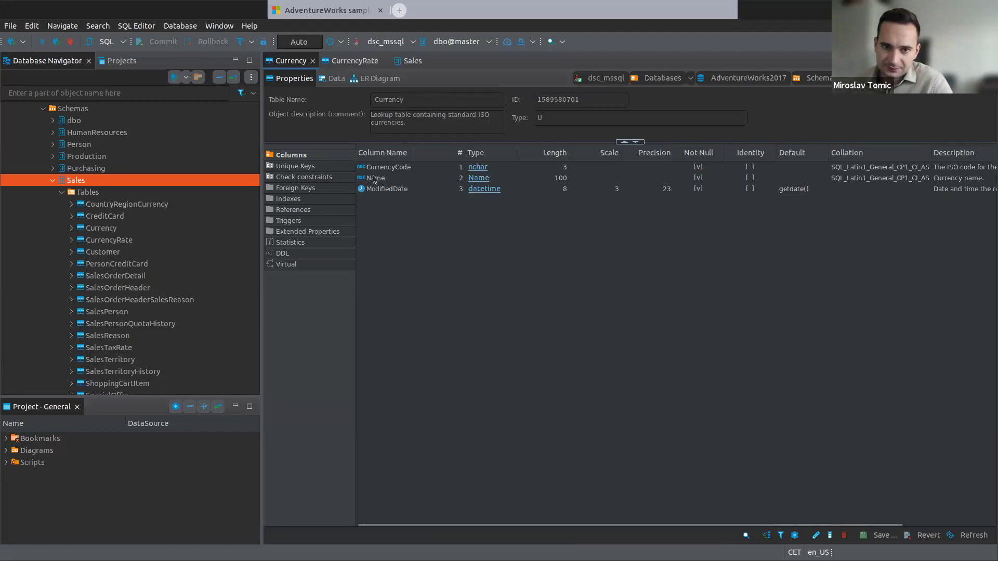
{"action": "left_click", "coordinate": [325, 167]}
{"action": "left_click", "coordinate": [362, 167]}
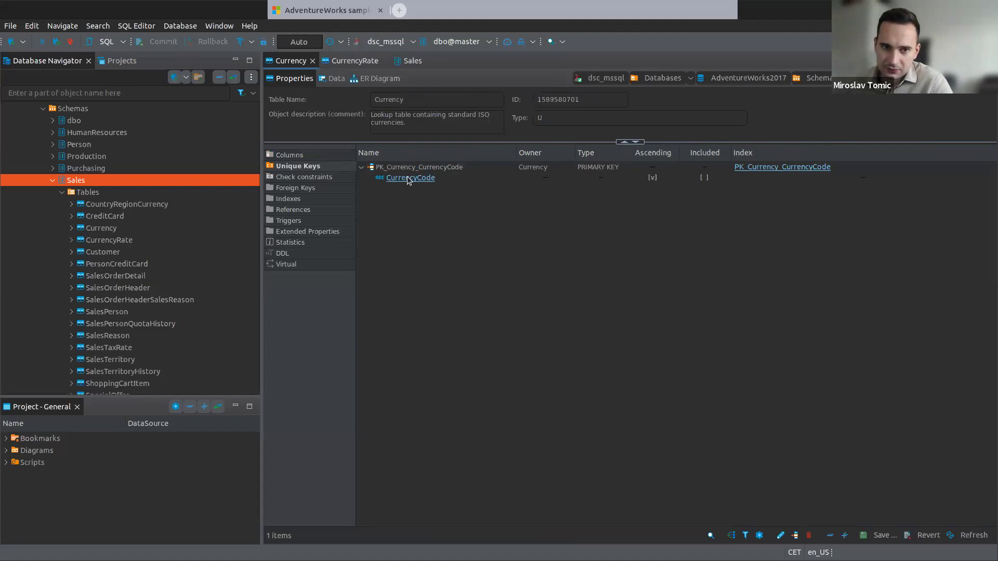
Look through the Currency table's rows and select the currency code of the US Dollar
{"action": "left_click", "coordinate": [323, 82]}
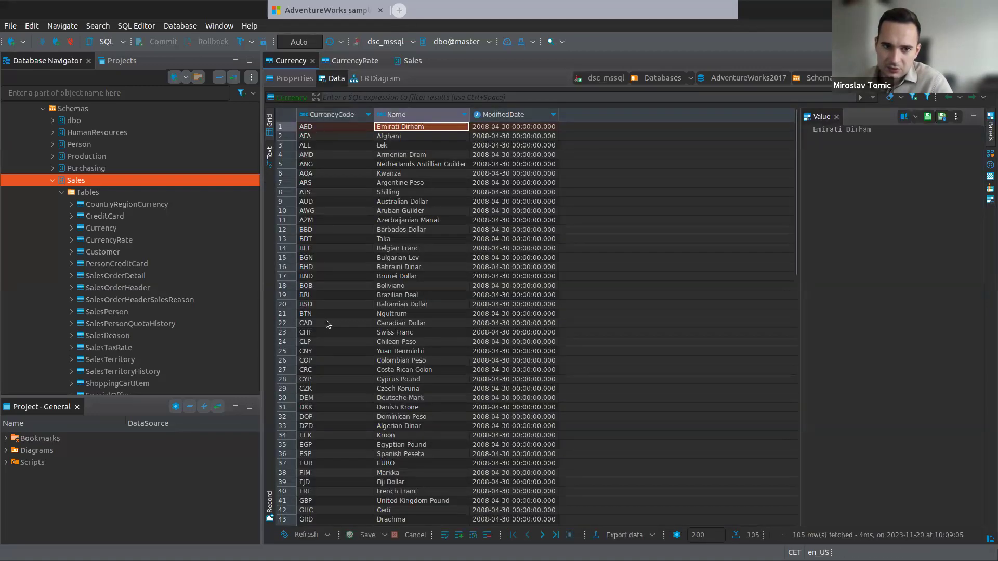
{"action": "scroll", "coordinate": [326, 342], "scroll_direction": "down", "scroll_amount": 20}
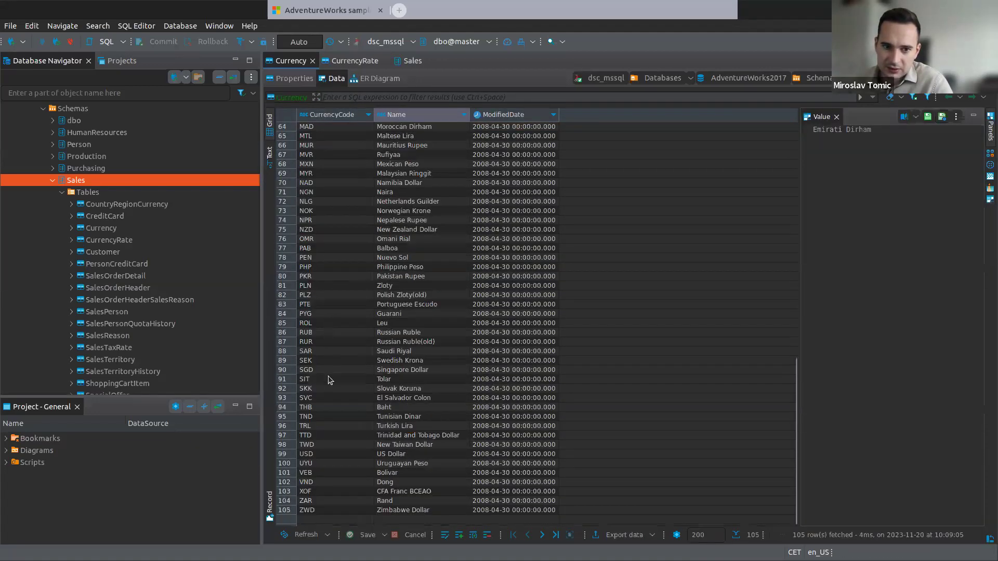
{"action": "left_click", "coordinate": [321, 455]}
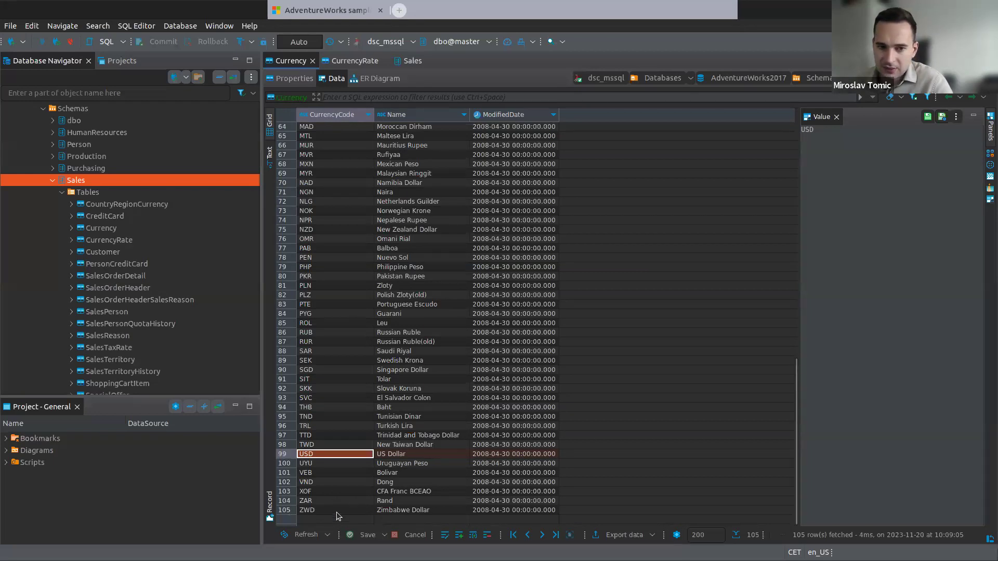
{"action": "scroll", "coordinate": [339, 516], "scroll_direction": "up", "scroll_amount": 20}
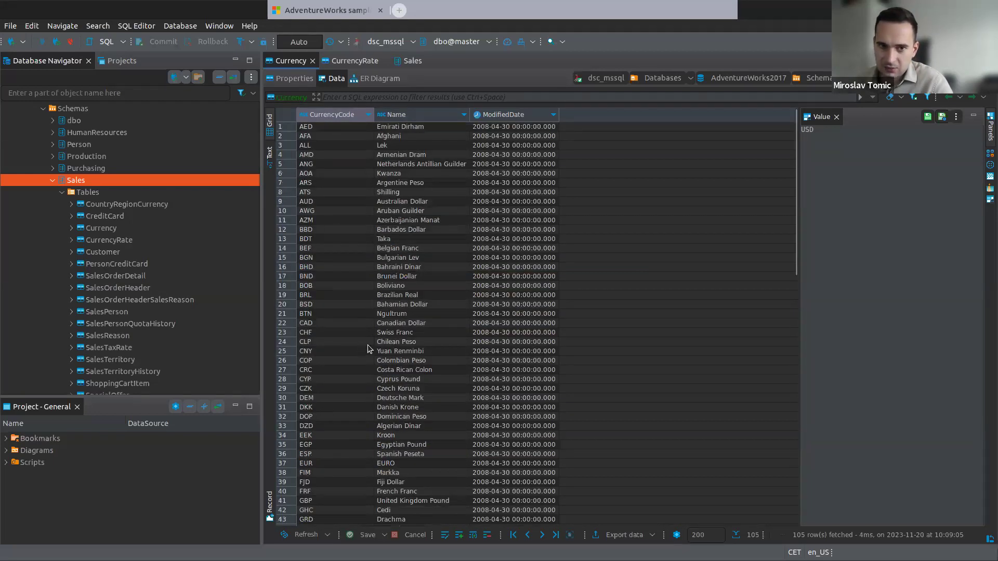
Review the CurrencyRate table's data, inspecting the first row's rate date, from and to currency codes, average rate and end-of-day rate
{"action": "left_click", "coordinate": [352, 61]}
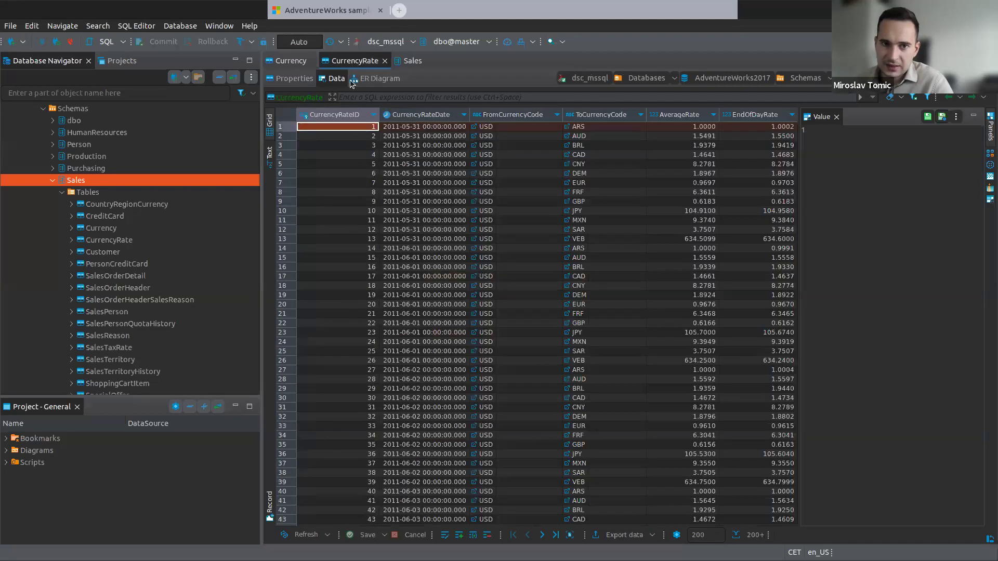
{"action": "left_click", "coordinate": [409, 127]}
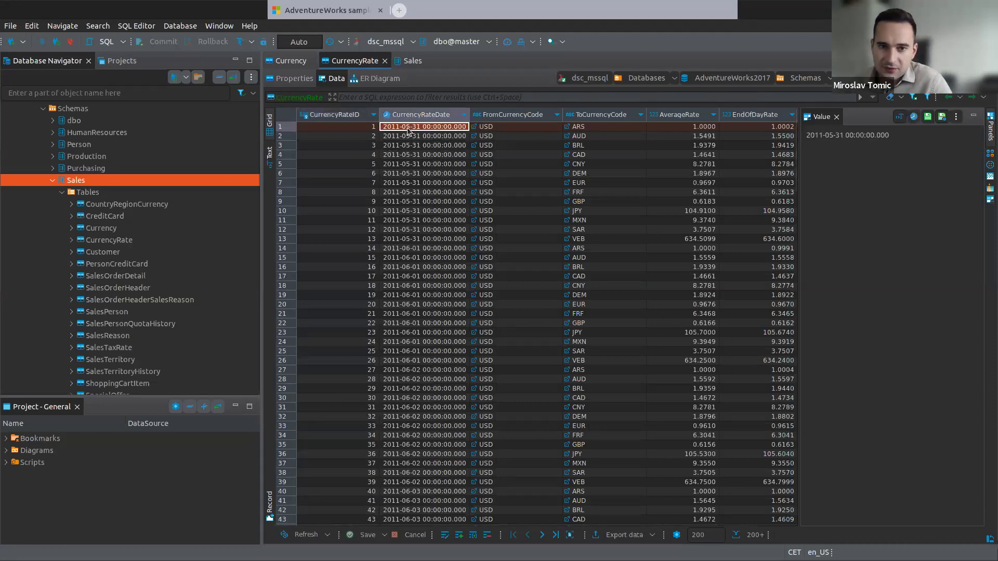
{"action": "left_click", "coordinate": [499, 127]}
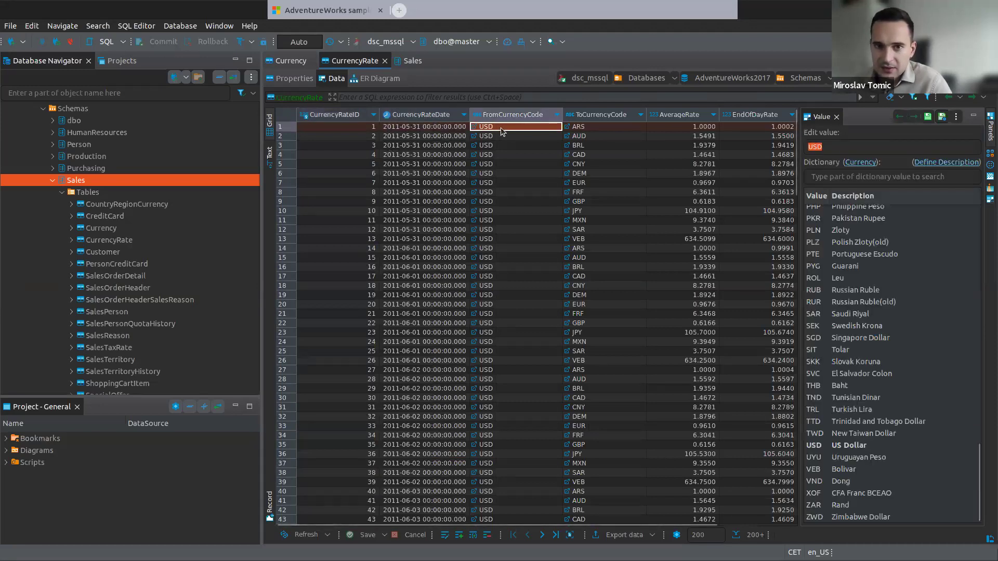
{"action": "left_click", "coordinate": [598, 127]}
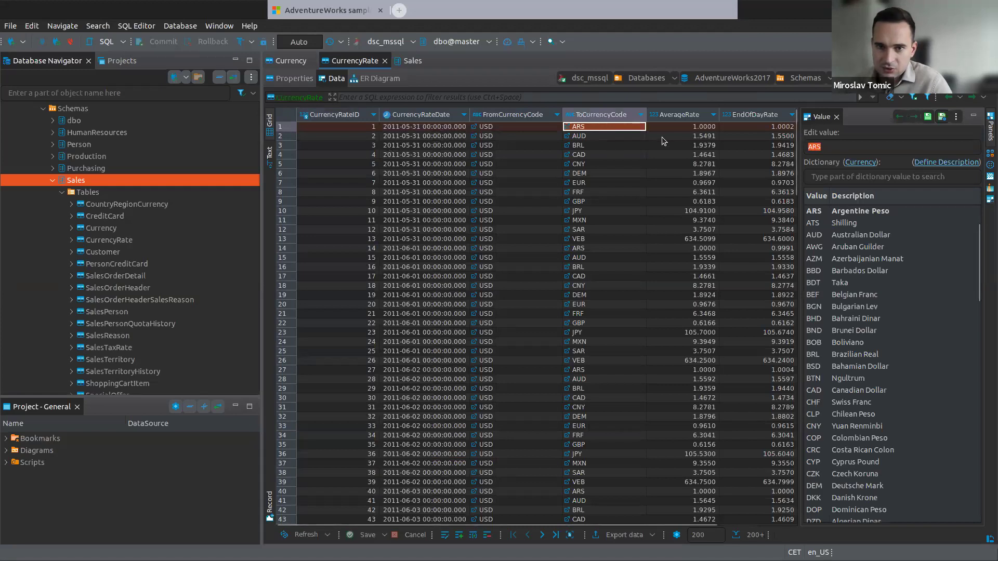
{"action": "left_click", "coordinate": [679, 132]}
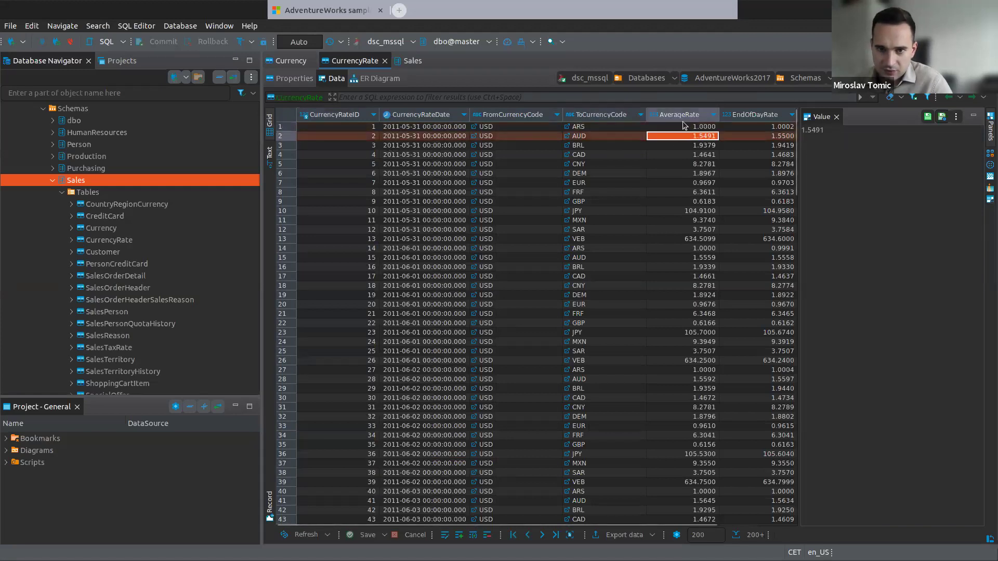
{"action": "left_click", "coordinate": [683, 126]}
{"action": "scroll", "coordinate": [662, 133], "scroll_direction": "right", "scroll_amount": 2}
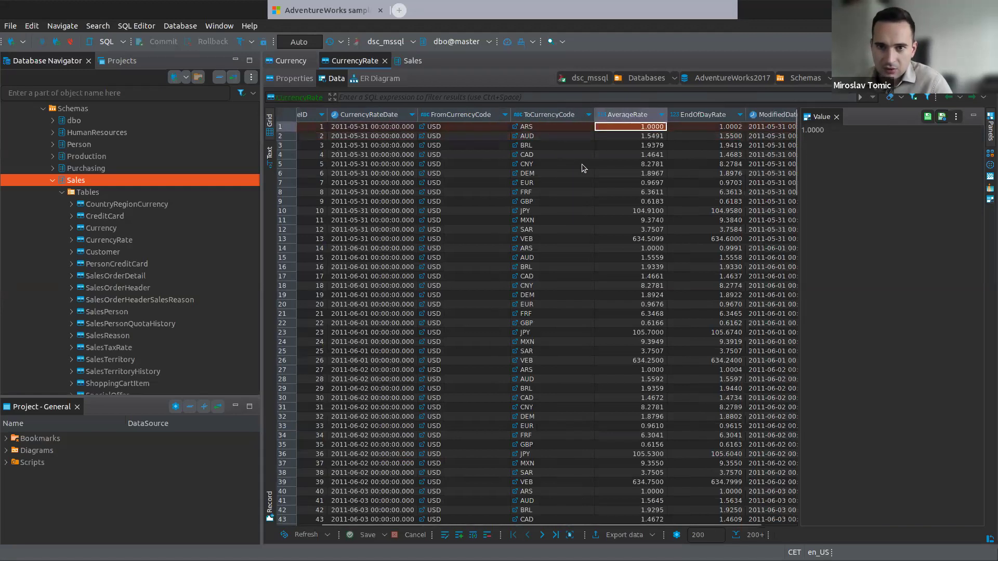
{"action": "left_click", "coordinate": [700, 129]}
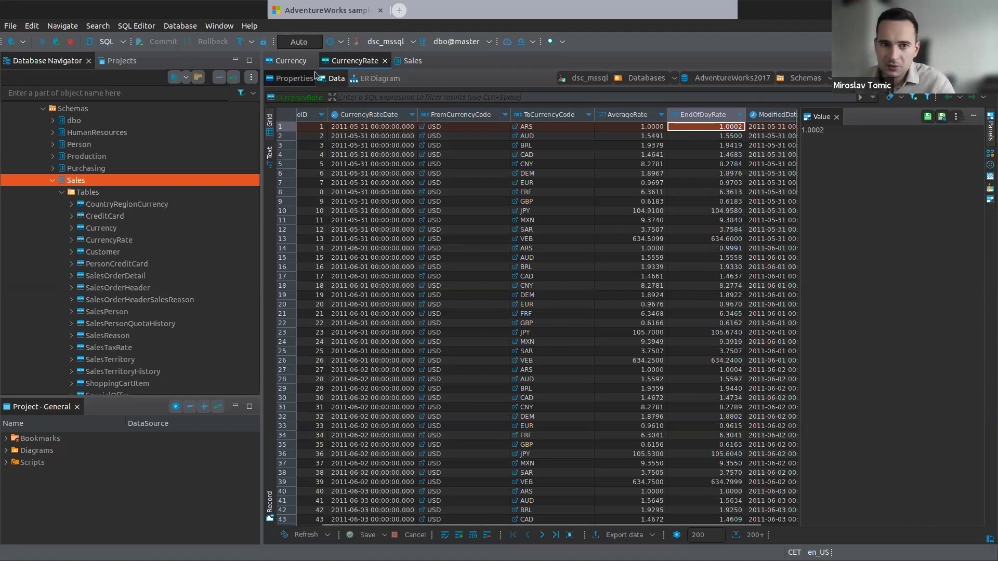
Return to the Currency table's data and select that table in the Sales schema tree
{"action": "left_click", "coordinate": [292, 62]}
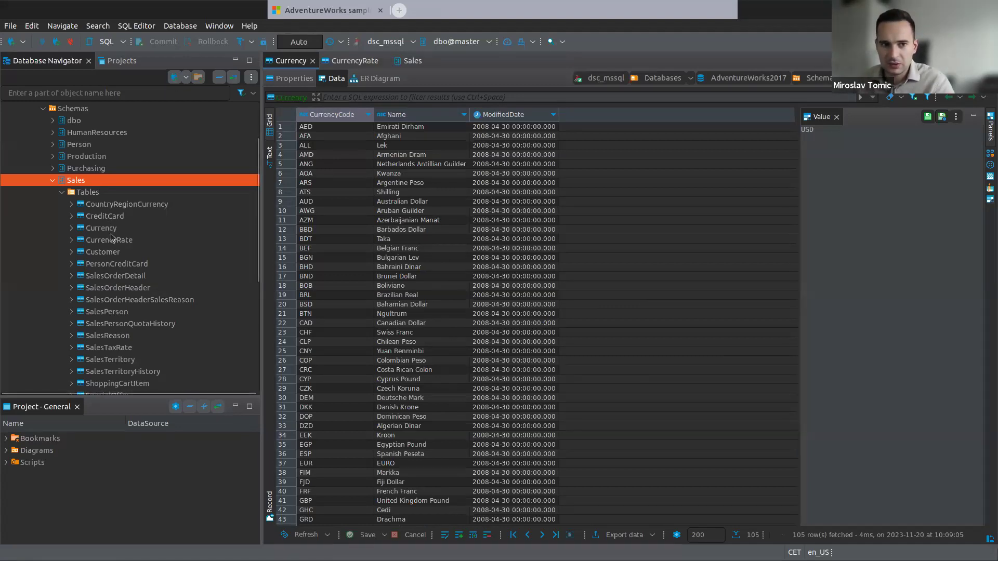
{"action": "mouse_move", "coordinate": [114, 232]}
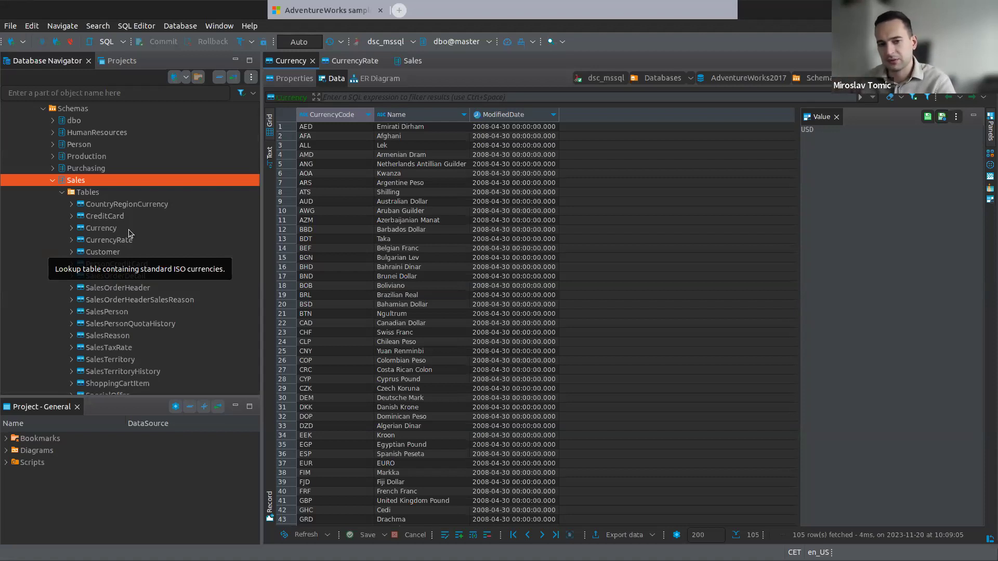
{"action": "left_click", "coordinate": [128, 230]}
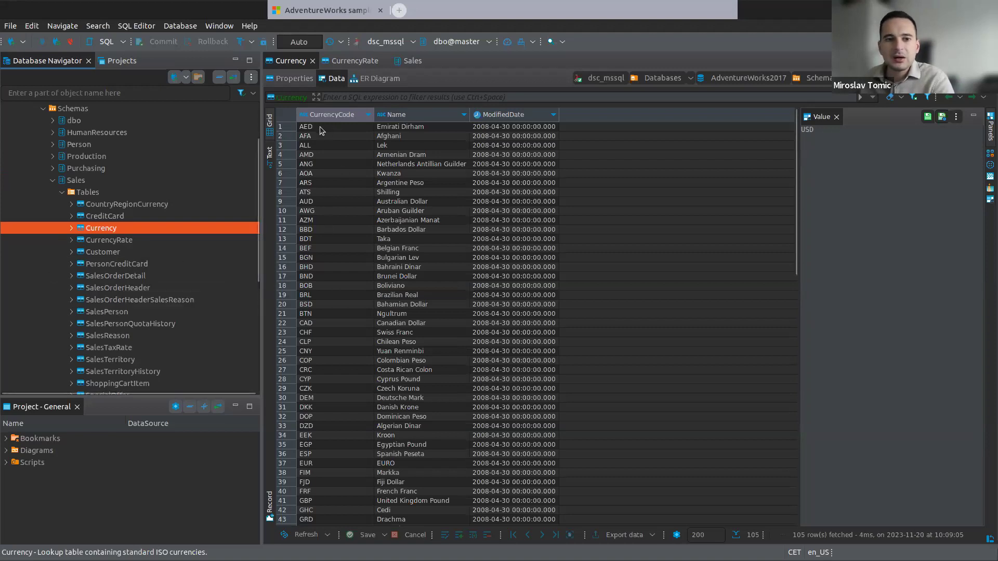
Expand dw_database on the dsc_postgresdb connection down to its dw_schema and raw_schema contents, including the tables of dw_schema
{"action": "scroll", "coordinate": [14, 160], "scroll_direction": "up", "scroll_amount": 2}
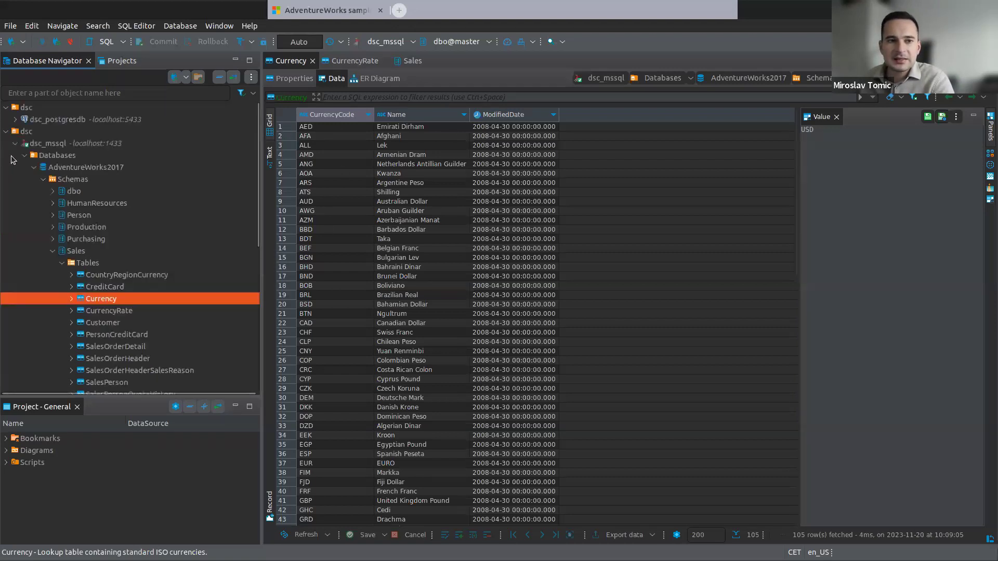
{"action": "left_click", "coordinate": [15, 120]}
{"action": "left_click", "coordinate": [26, 132]}
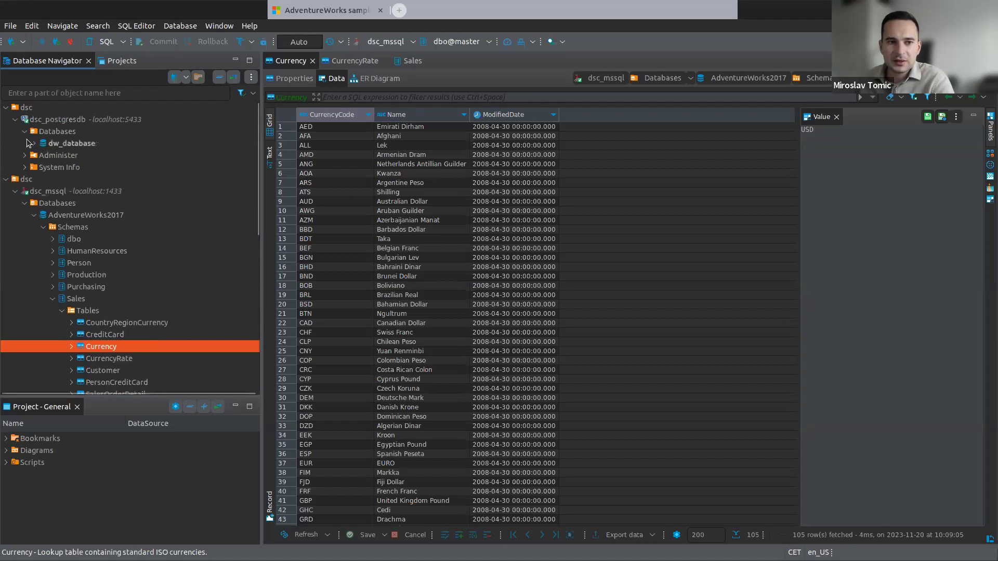
{"action": "left_click", "coordinate": [33, 142]}
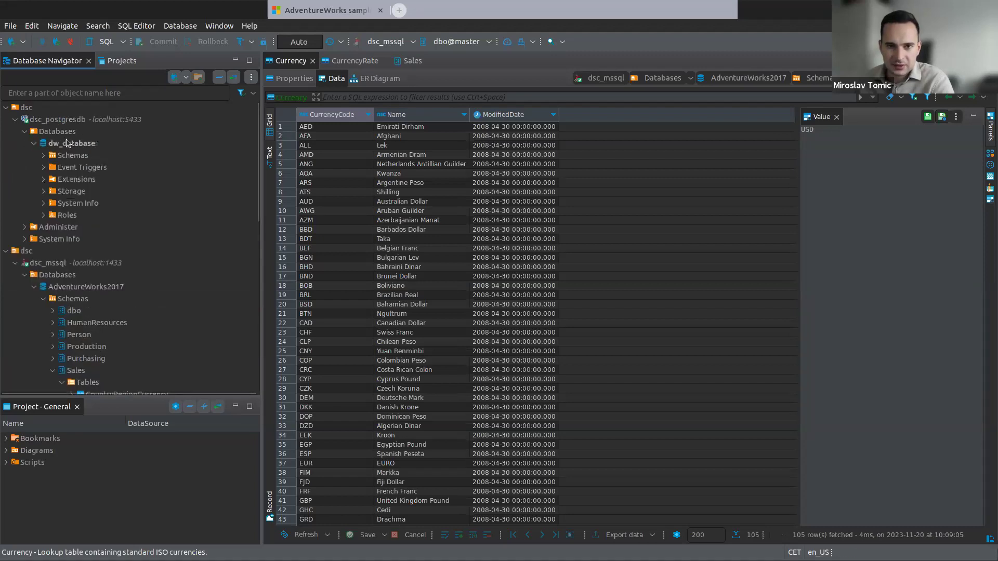
{"action": "left_click", "coordinate": [44, 155]}
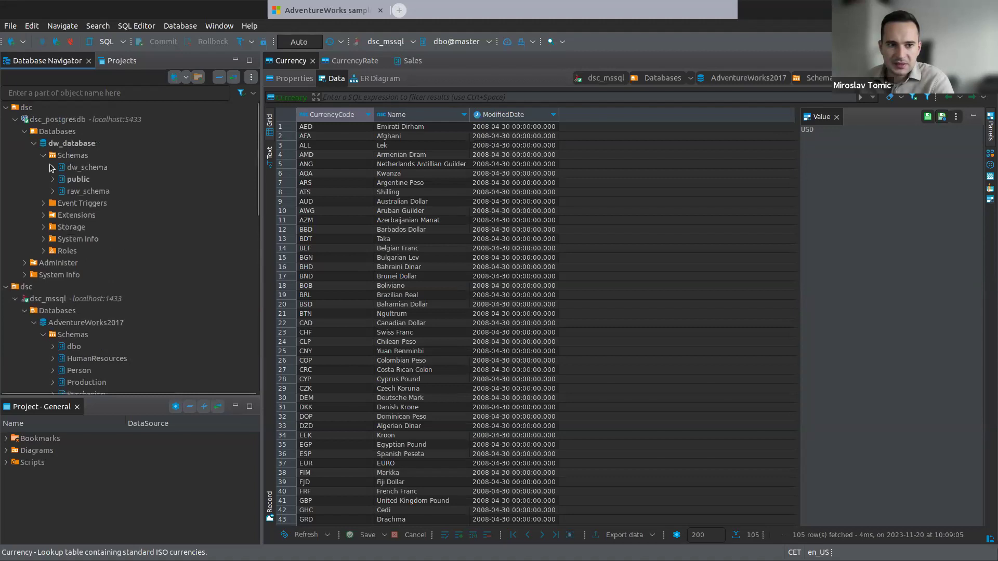
{"action": "left_click", "coordinate": [52, 168]}
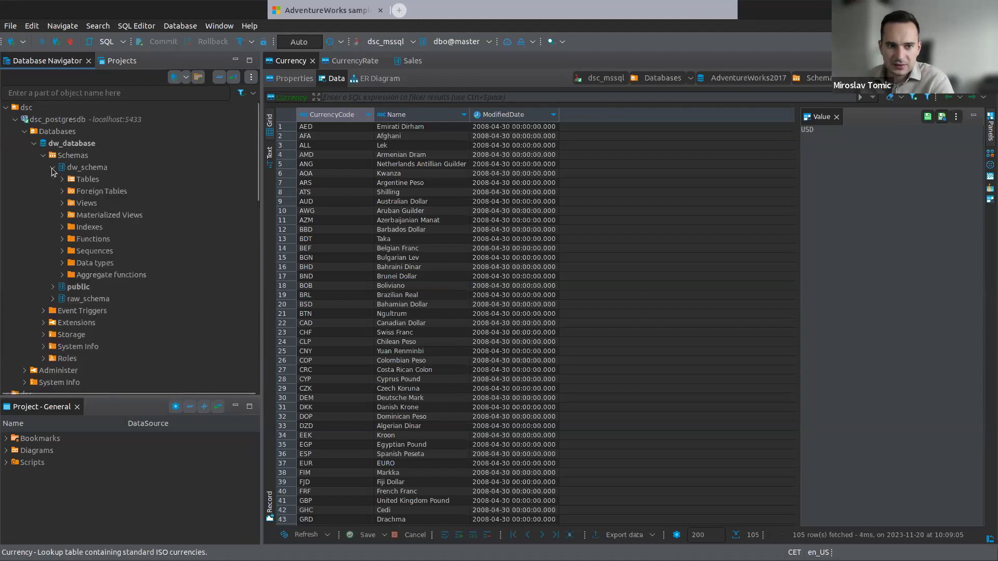
{"action": "left_click", "coordinate": [53, 300]}
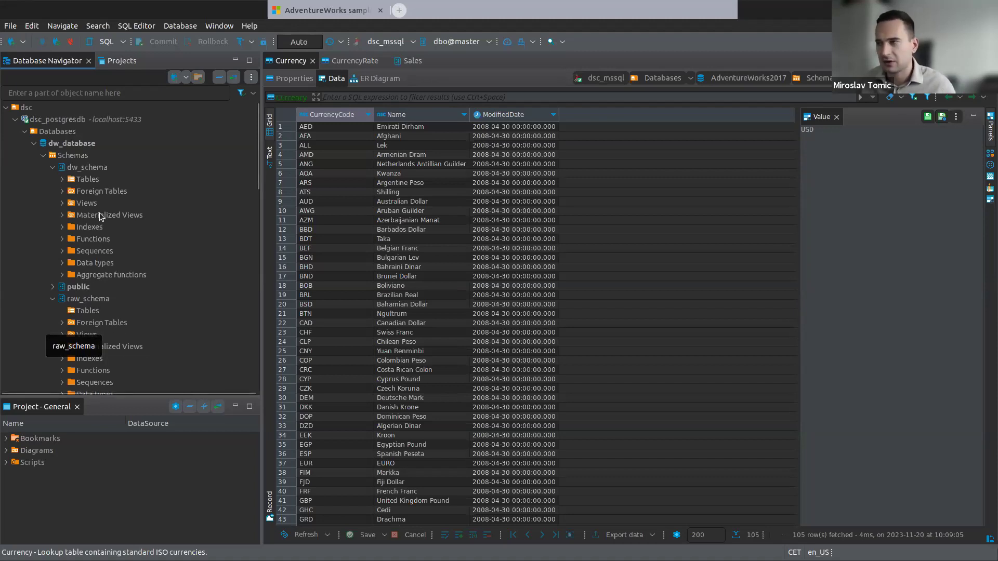
{"action": "left_click", "coordinate": [62, 180]}
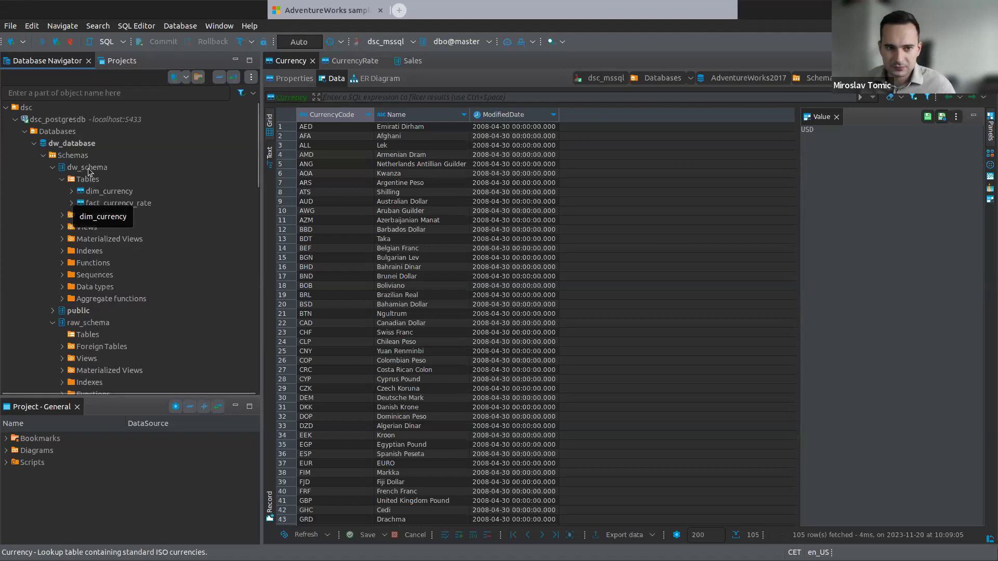
Open the ER diagram of dw_schema and move the fact_currency_rate and dim_currency tables farther apart so their relationship line is clear
{"action": "double_click", "coordinate": [88, 167]}
{"action": "left_click", "coordinate": [342, 78]}
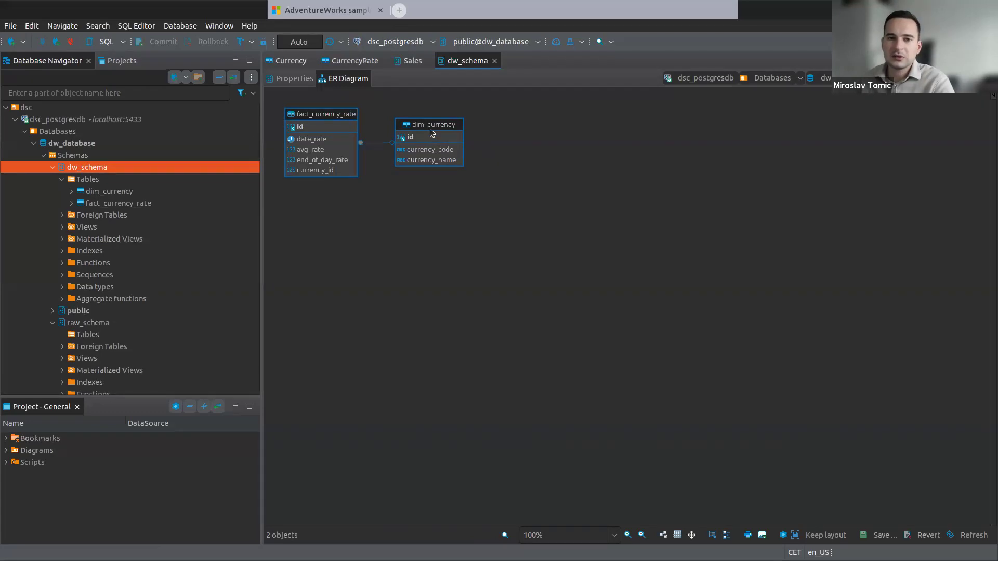
{"action": "left_click_drag", "start_coordinate": [395, 133], "coordinate": [443, 127]}
{"action": "left_click_drag", "start_coordinate": [331, 118], "coordinate": [356, 150]}
{"action": "left_click", "coordinate": [466, 123]}
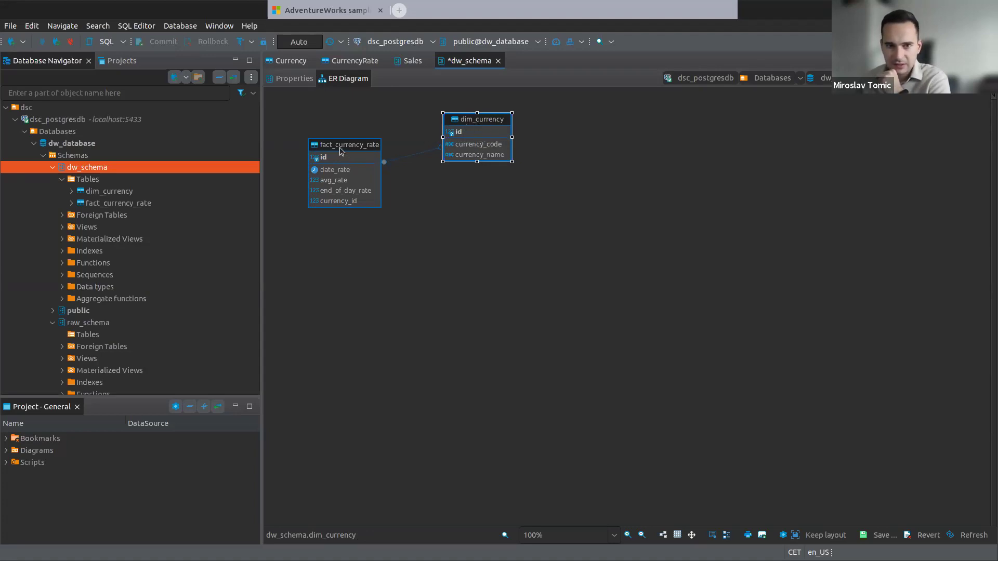
{"action": "left_click_drag", "start_coordinate": [341, 148], "coordinate": [375, 153]}
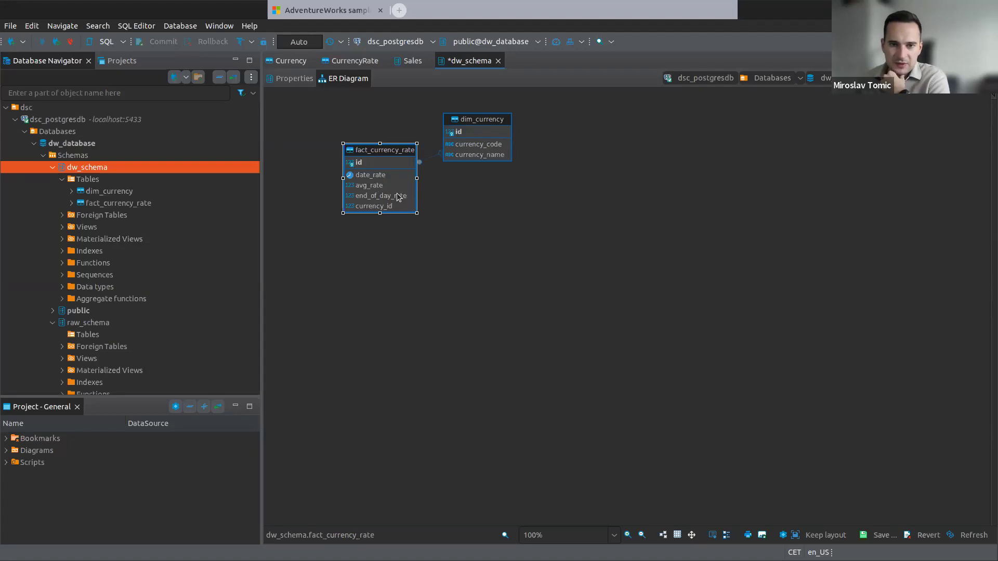
{"action": "left_click_drag", "start_coordinate": [392, 158], "coordinate": [374, 168]}
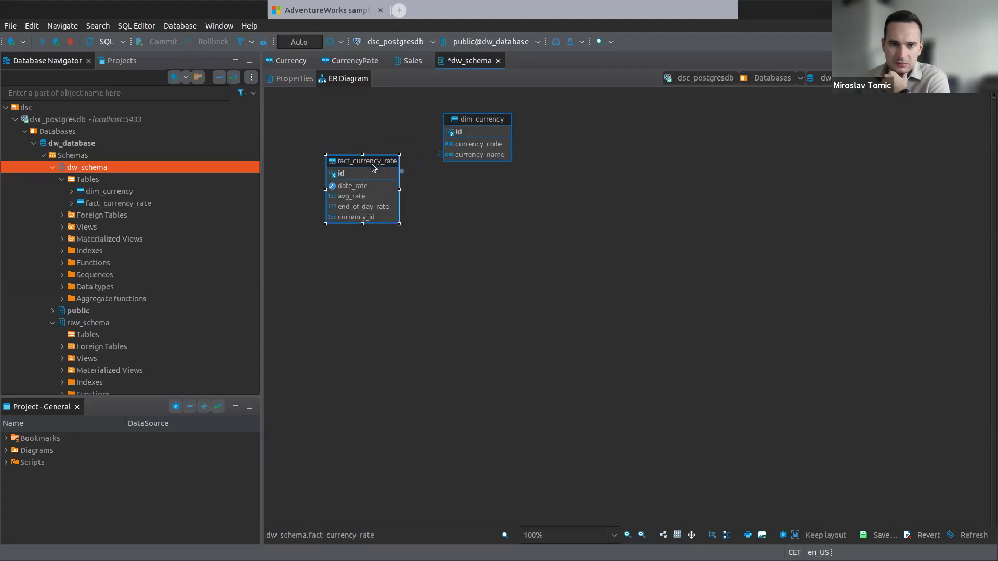
{"action": "left_click_drag", "start_coordinate": [473, 132], "coordinate": [499, 116]}
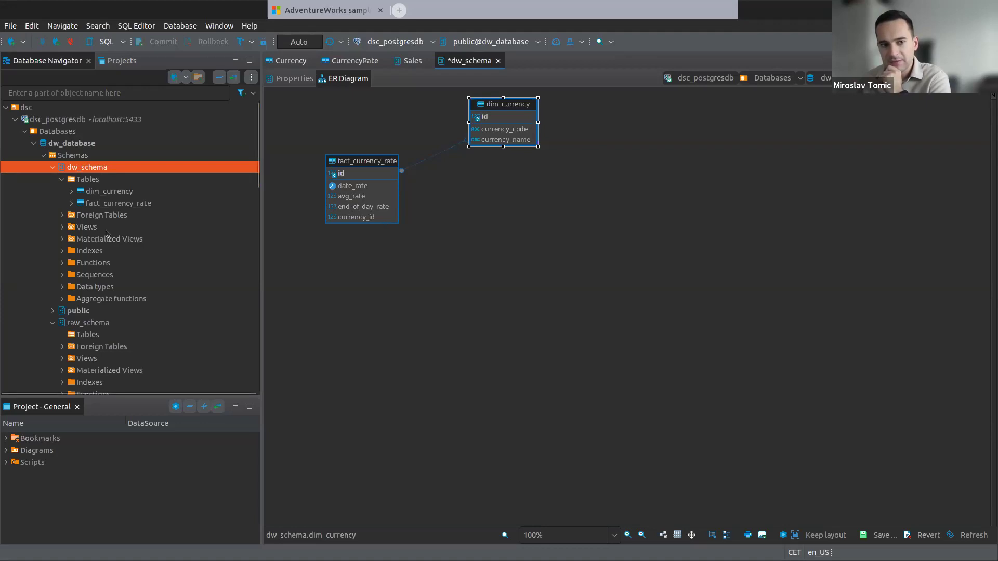
Expand the AdventureWorksDW2017 database's dbo schema to list its tables
{"action": "scroll", "coordinate": [105, 229], "scroll_direction": "down", "scroll_amount": 4}
{"action": "scroll", "coordinate": [103, 233], "scroll_direction": "down", "scroll_amount": 15}
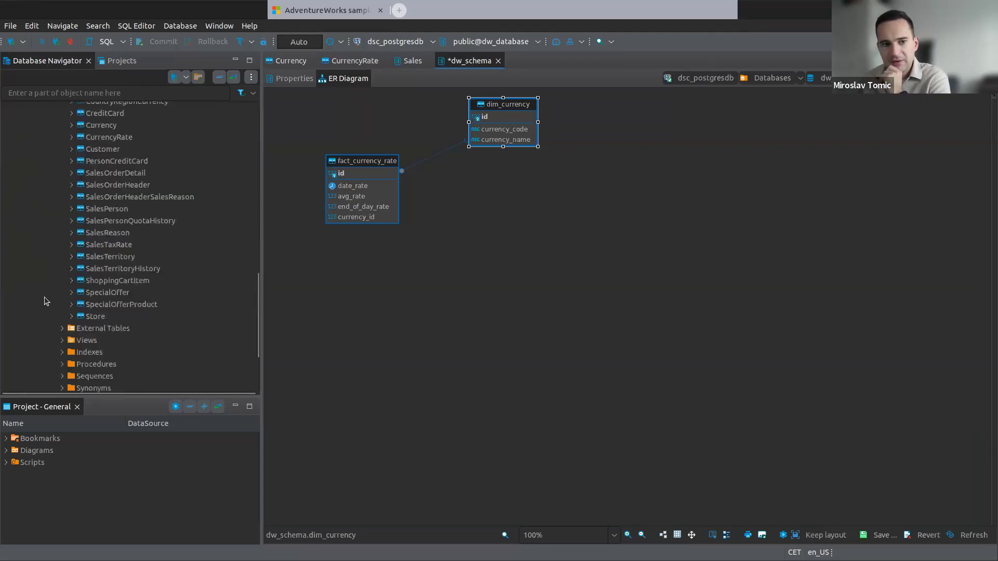
{"action": "left_click", "coordinate": [34, 317]}
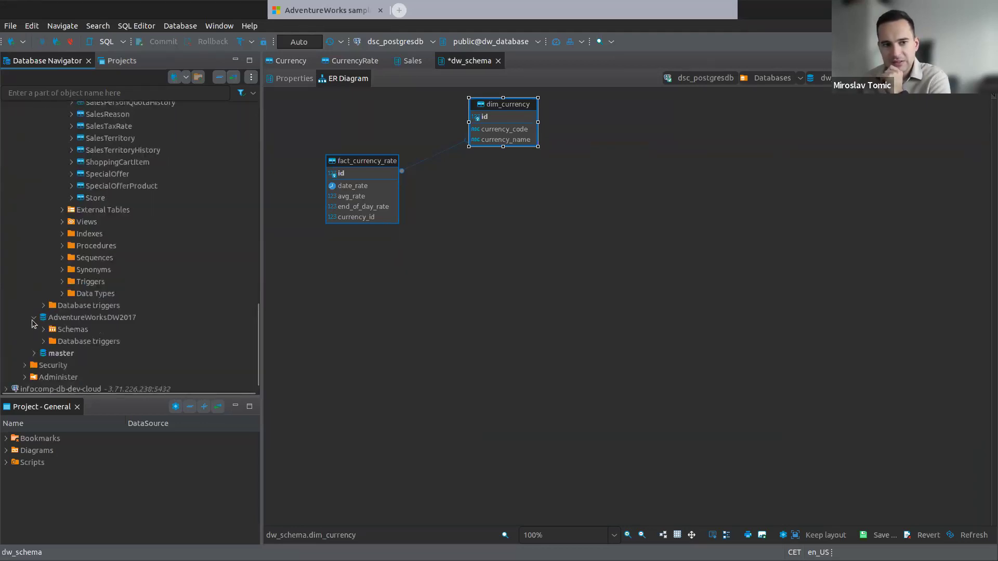
{"action": "left_click", "coordinate": [43, 329]}
{"action": "left_click", "coordinate": [52, 341]}
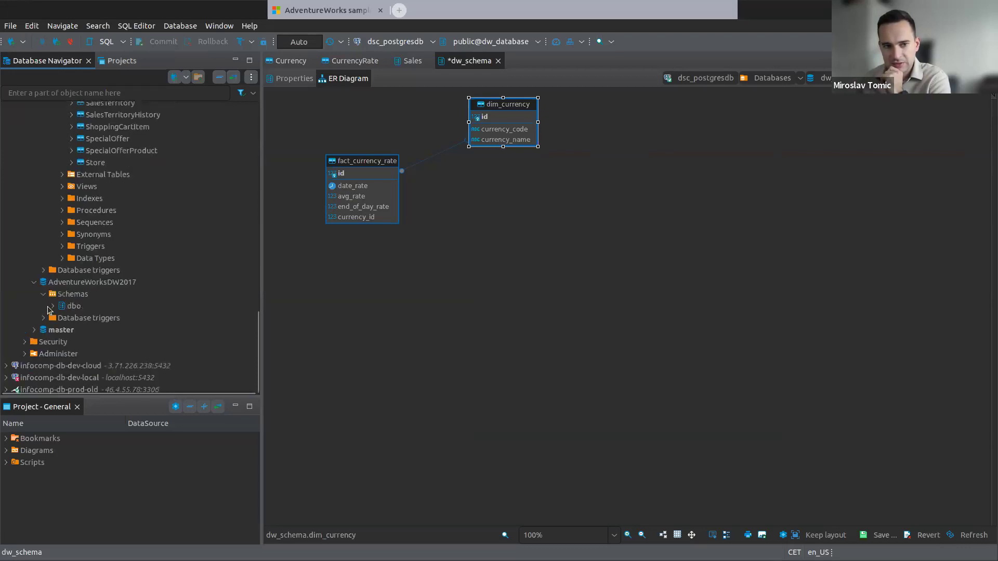
{"action": "left_click", "coordinate": [62, 294]}
{"action": "scroll", "coordinate": [76, 291], "scroll_direction": "down", "scroll_amount": 7}
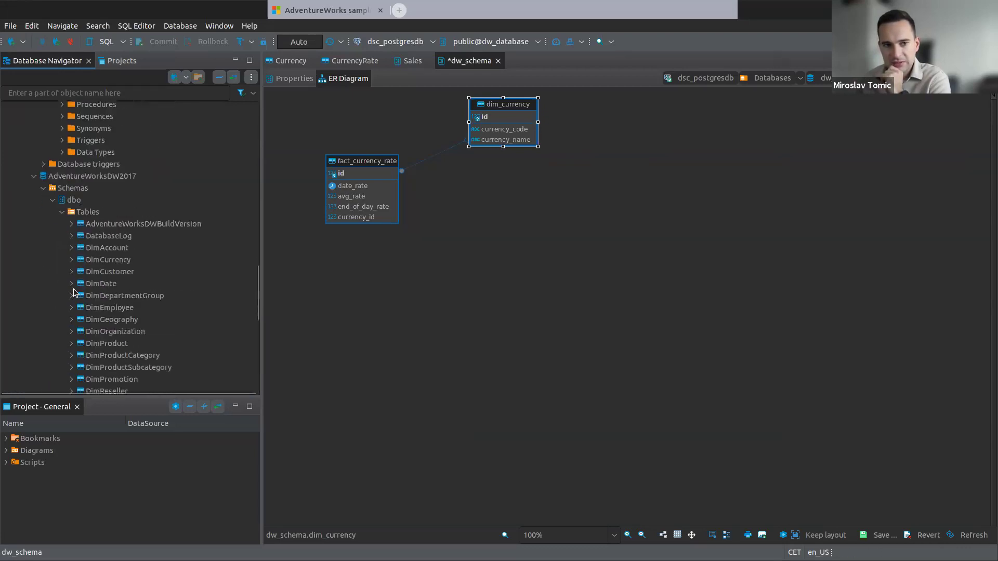
{"action": "scroll", "coordinate": [88, 281], "scroll_direction": "up", "scroll_amount": 6}
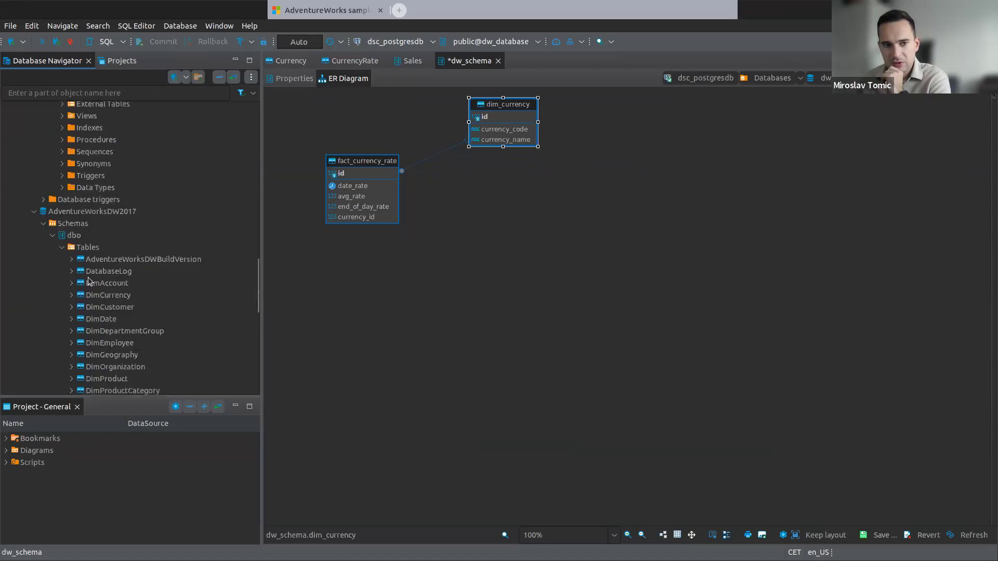
Open the ER diagram of AdventureWorksDW2017's dbo schema and look through its fact and dimension tables
{"action": "double_click", "coordinate": [93, 250]}
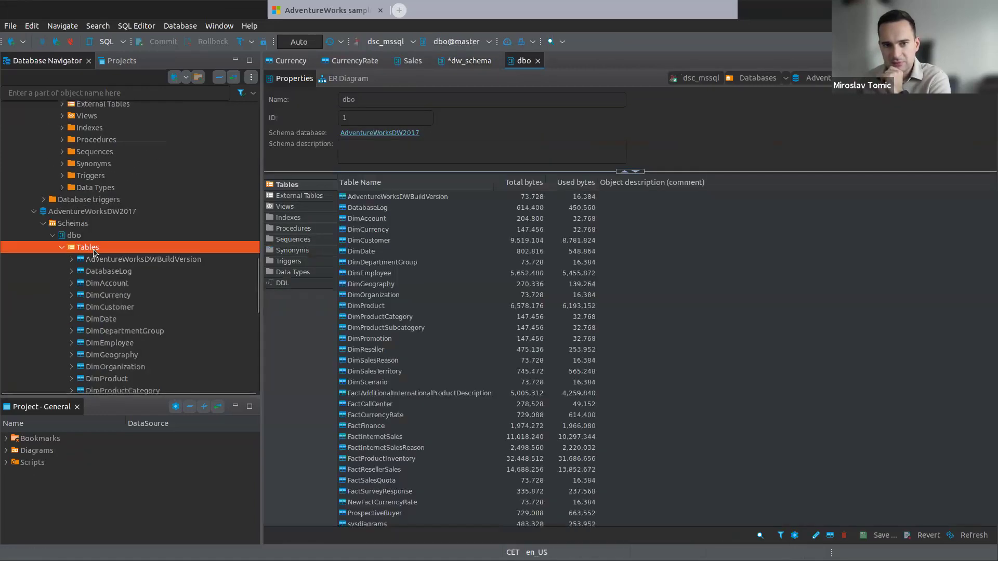
{"action": "left_click", "coordinate": [344, 78]}
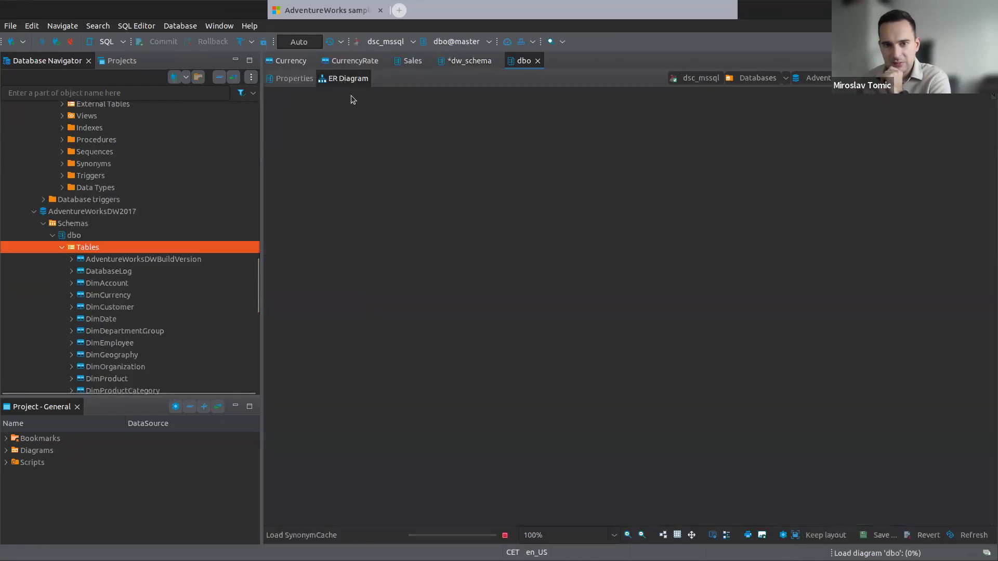
{"action": "scroll", "coordinate": [737, 291], "scroll_direction": "down", "scroll_amount": 5}
{"action": "scroll", "coordinate": [737, 295], "scroll_direction": "down", "scroll_amount": 3, "text": "ctrl"}
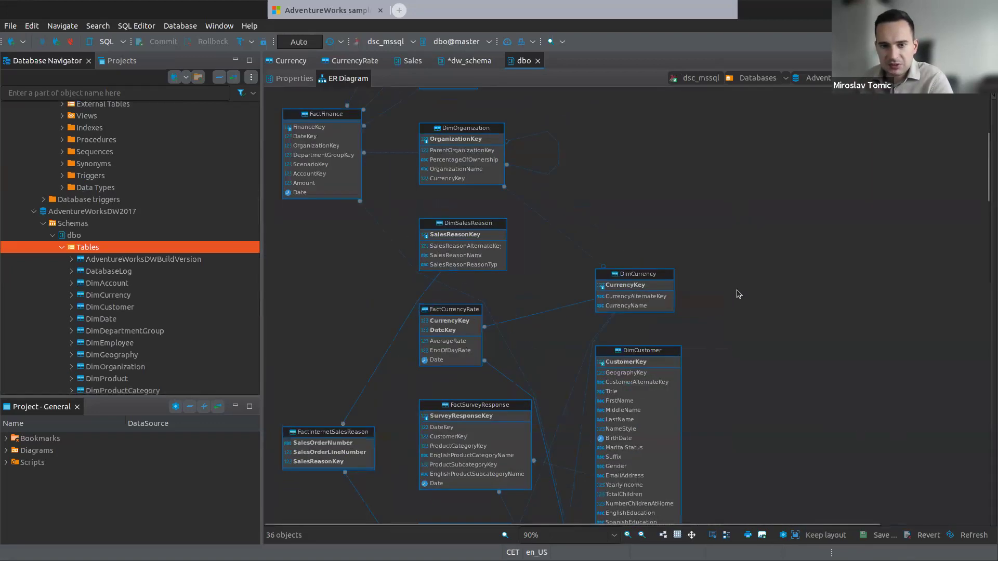
{"action": "scroll", "coordinate": [743, 302], "scroll_direction": "down", "scroll_amount": 8}
{"action": "scroll", "coordinate": [743, 300], "scroll_direction": "down", "scroll_amount": 10}
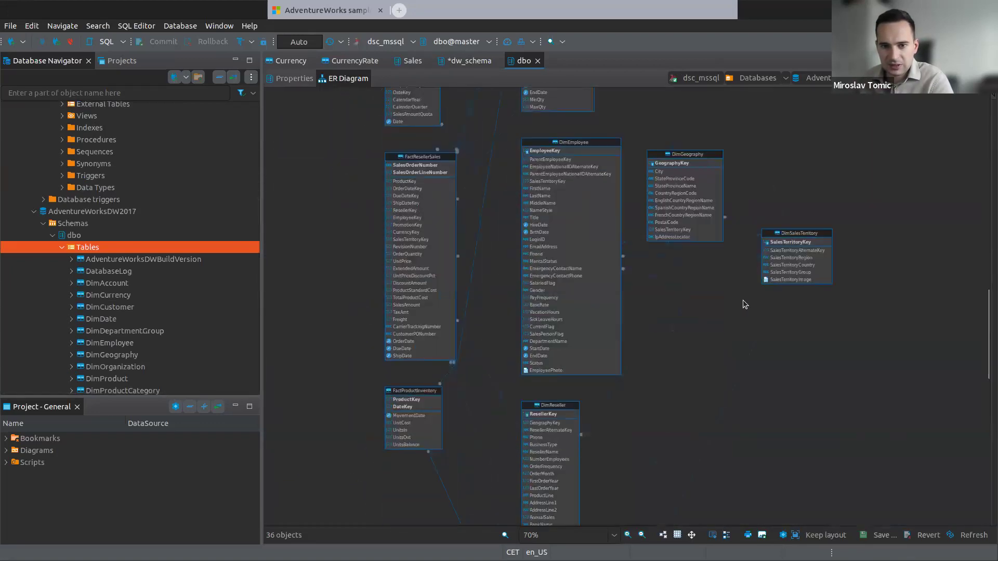
{"action": "scroll", "coordinate": [742, 310], "scroll_direction": "down", "scroll_amount": 3}
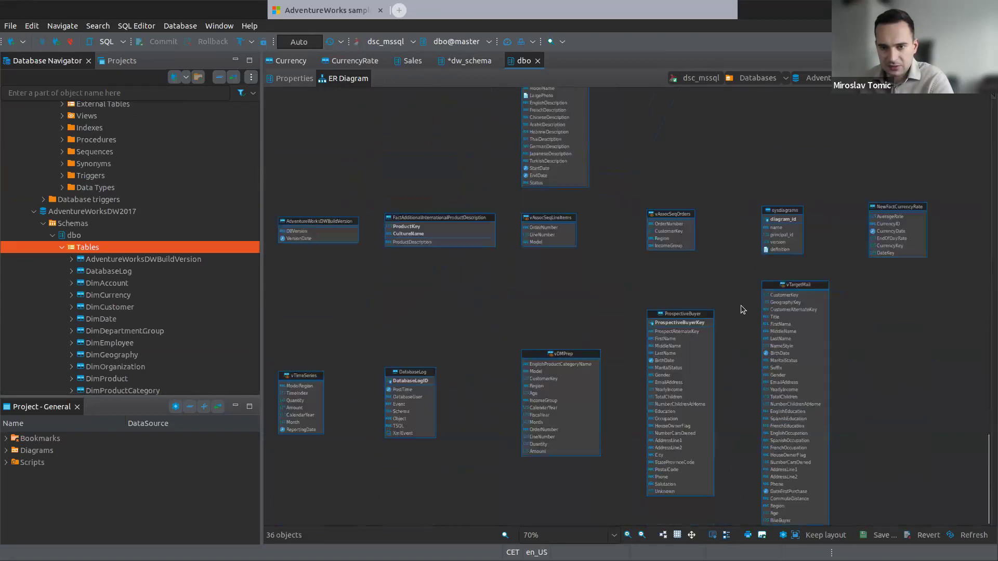
{"action": "scroll", "coordinate": [737, 318], "scroll_direction": "up", "scroll_amount": 20}
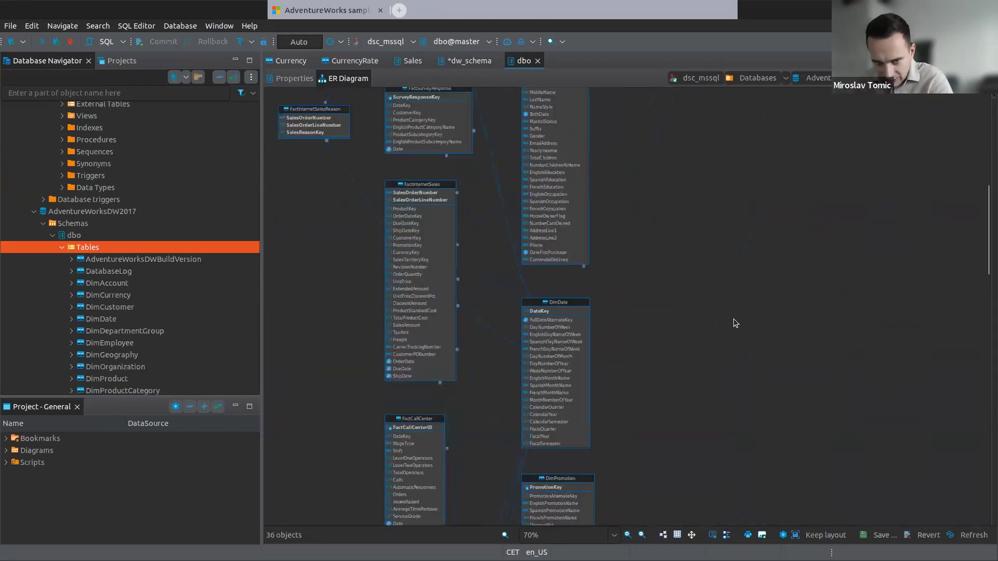
{"action": "scroll", "coordinate": [445, 285], "scroll_direction": "up", "scroll_amount": 2}
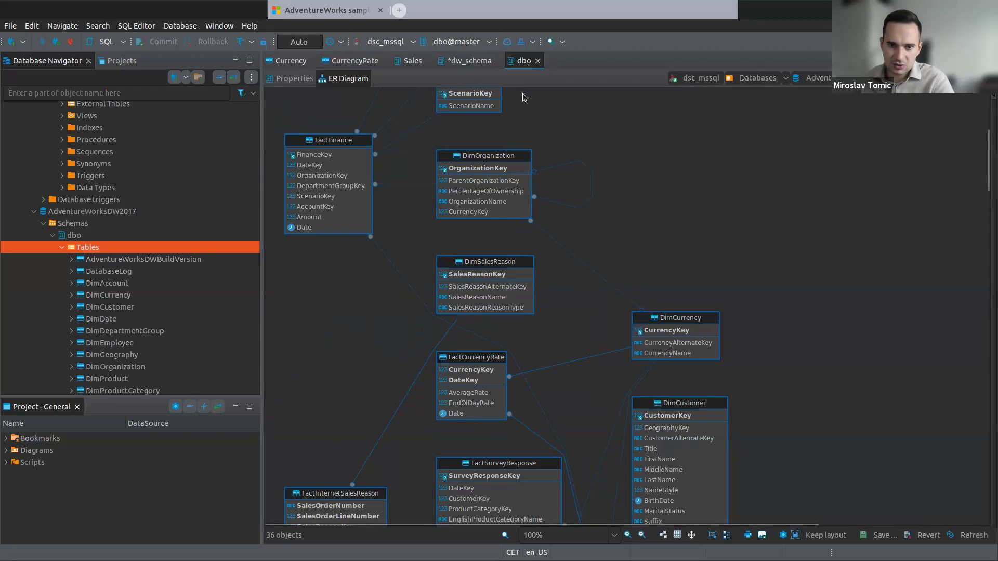
Trace the FactCurrencyRate table's relationships to DimDate and DimCurrency in the dbo diagram, selecting each connecting line
{"action": "scroll", "coordinate": [584, 292], "scroll_direction": "down", "scroll_amount": 2}
{"action": "scroll", "coordinate": [621, 316], "scroll_direction": "up", "scroll_amount": 2, "text": "ctrl"}
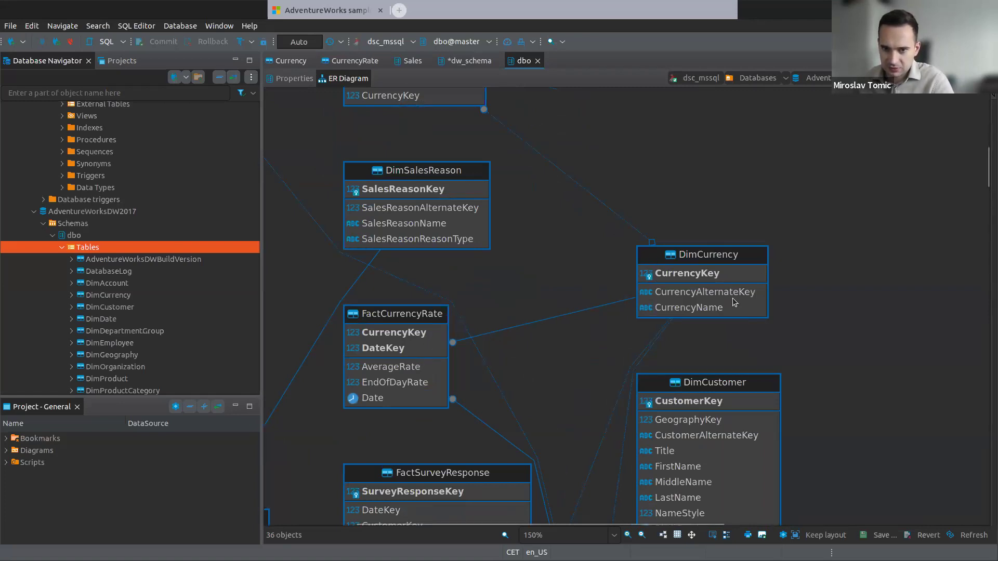
{"action": "left_click", "coordinate": [487, 429]}
{"action": "left_click", "coordinate": [487, 427]}
{"action": "scroll", "coordinate": [487, 429], "scroll_direction": "down", "scroll_amount": 10}
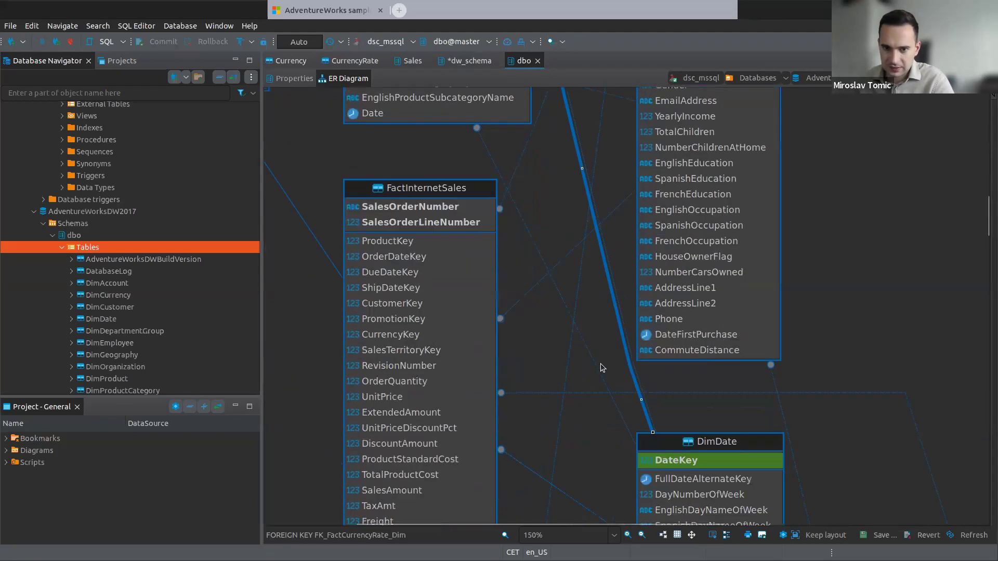
{"action": "scroll", "coordinate": [730, 407], "scroll_direction": "down", "scroll_amount": 3}
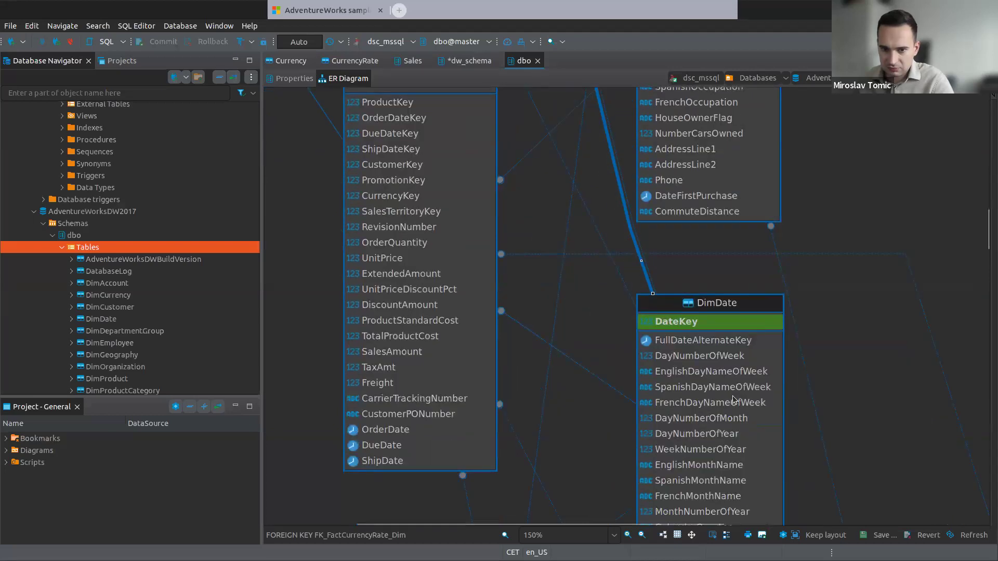
{"action": "scroll", "coordinate": [732, 400], "scroll_direction": "down", "scroll_amount": 3}
{"action": "scroll", "coordinate": [724, 392], "scroll_direction": "up", "scroll_amount": 15}
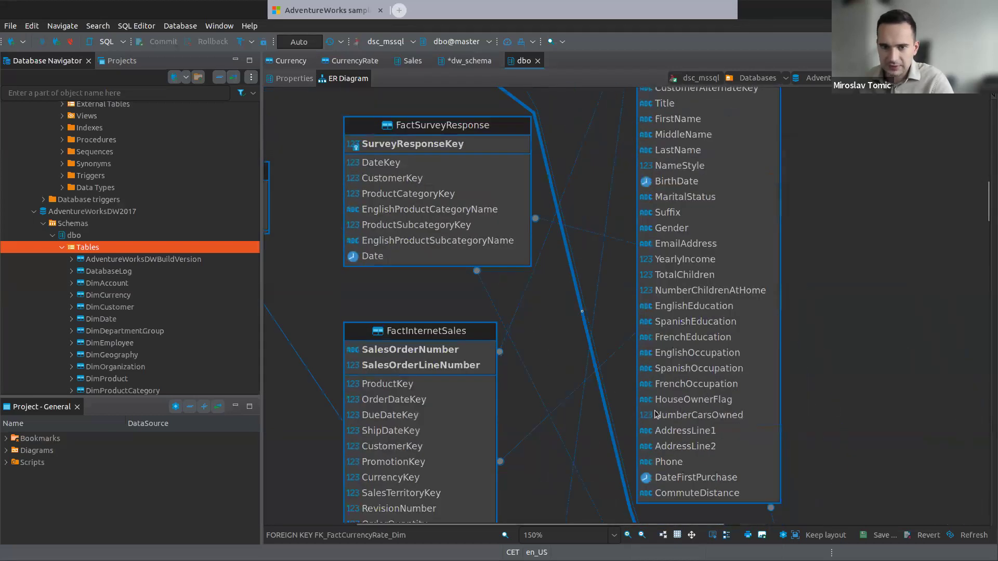
{"action": "scroll", "coordinate": [583, 375], "scroll_direction": "down", "scroll_amount": 18}
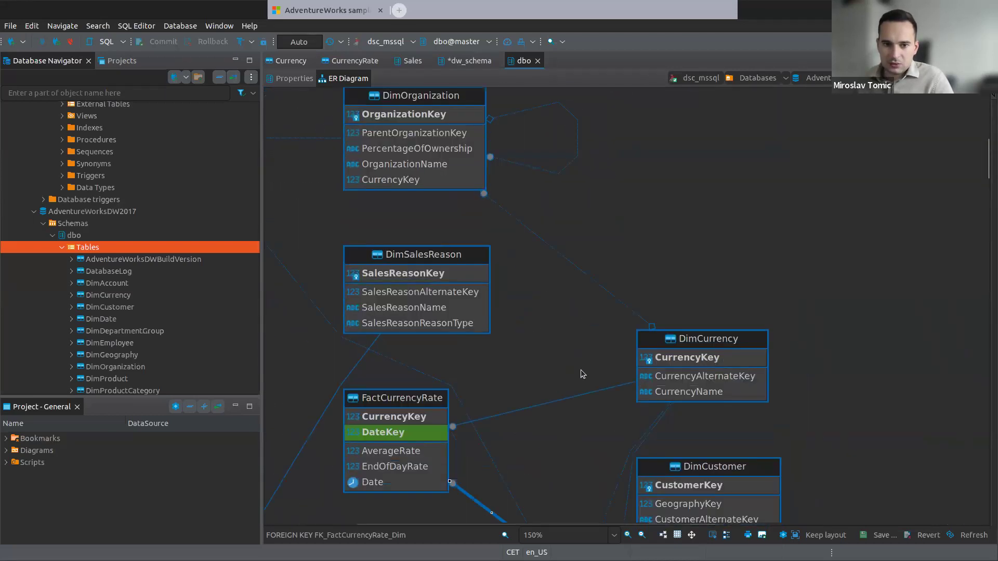
{"action": "left_click", "coordinate": [655, 308]}
{"action": "left_click", "coordinate": [490, 371]}
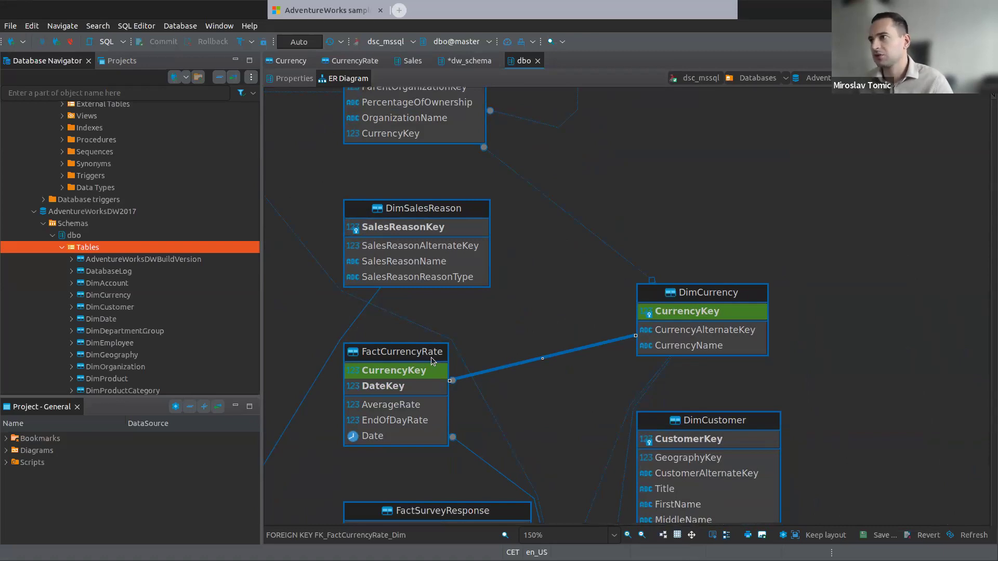
Close the dbo diagram and reposition dim_currency above and to the right of fact_currency_rate in the dw_schema diagram
{"action": "left_click", "coordinate": [538, 60]}
{"action": "left_click", "coordinate": [458, 201]}
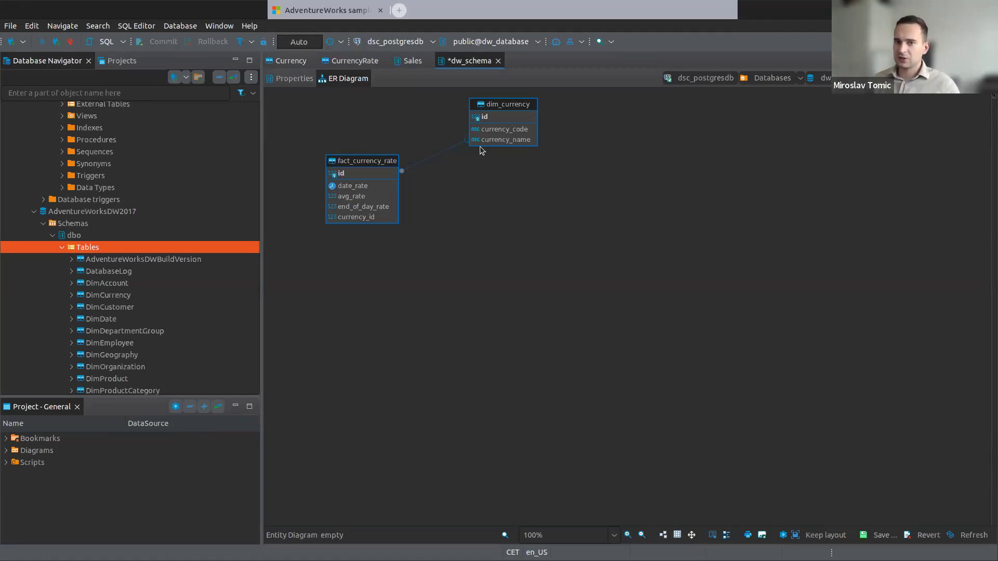
{"action": "left_click_drag", "start_coordinate": [481, 141], "coordinate": [490, 175]}
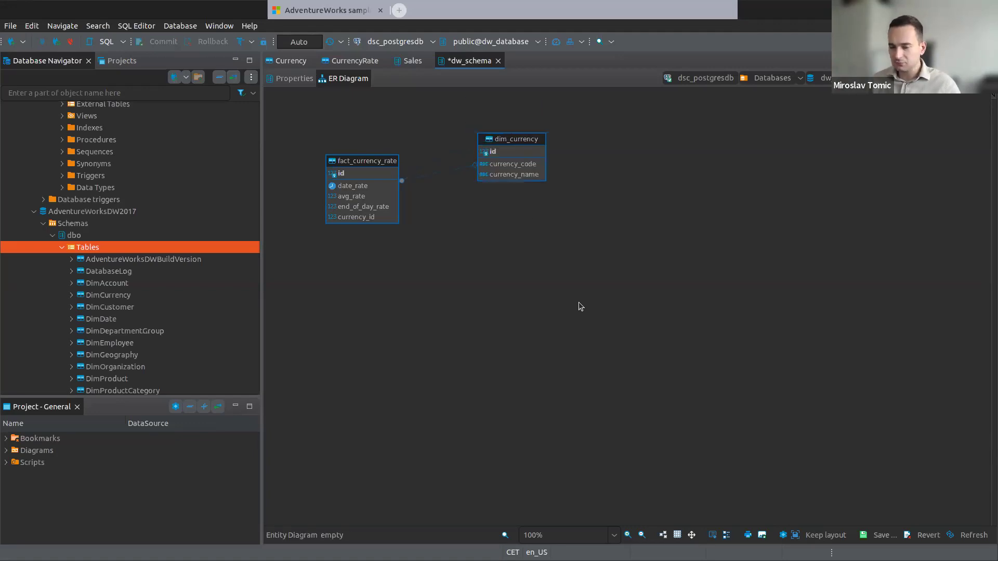
{"action": "left_click", "coordinate": [360, 173]}
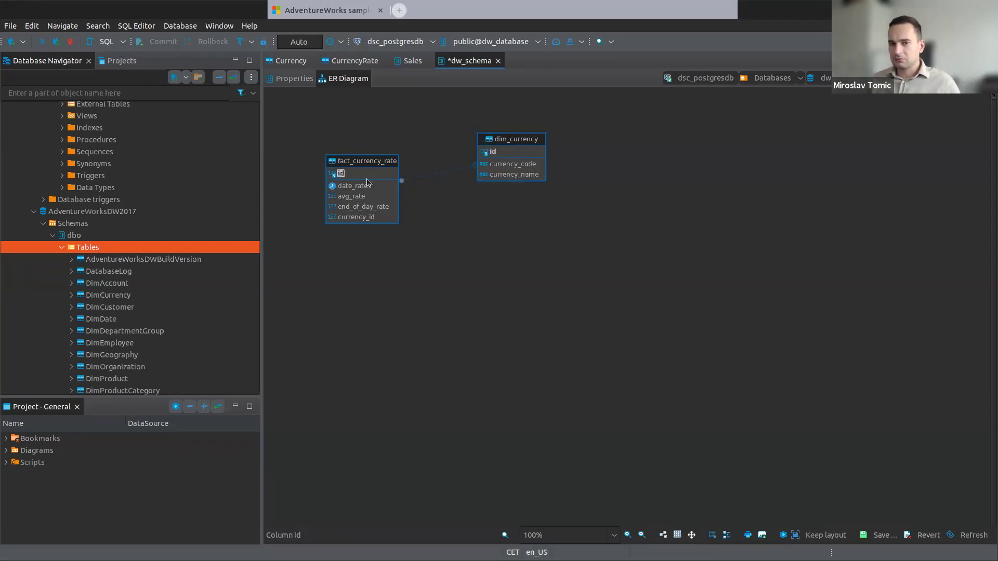
{"action": "left_click", "coordinate": [537, 263]}
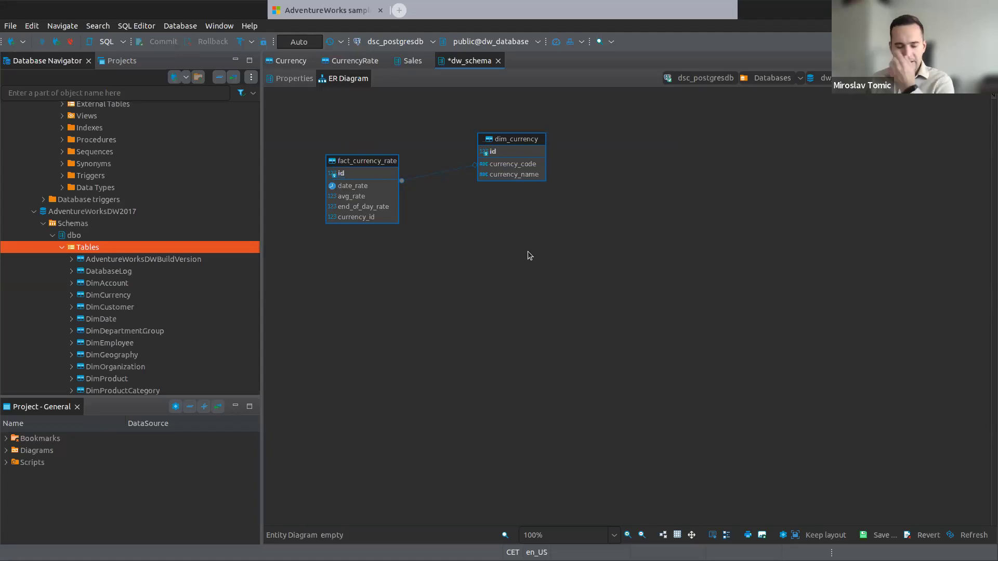
{"action": "left_click_drag", "start_coordinate": [508, 160], "coordinate": [489, 121]}
{"action": "left_click", "coordinate": [553, 245]}
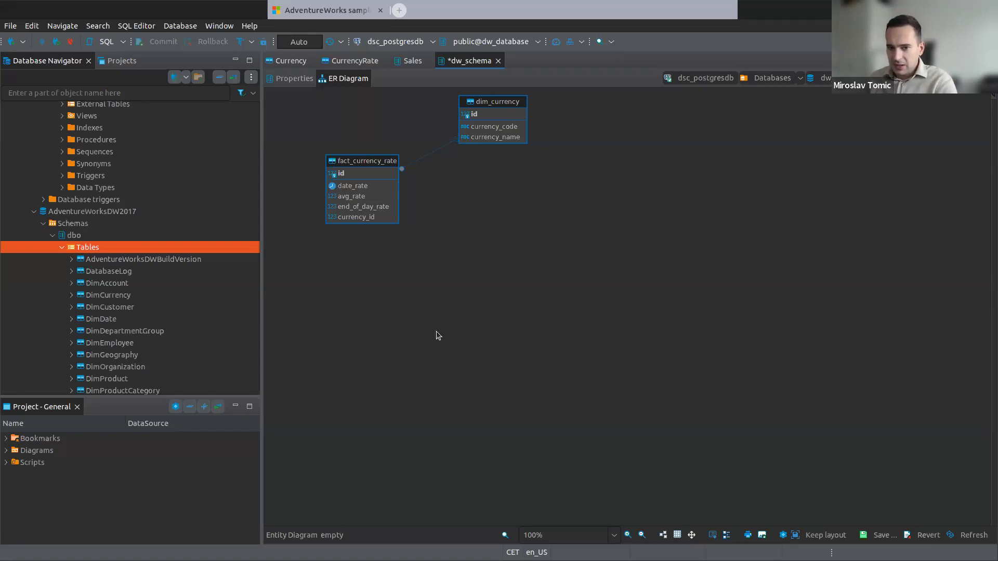
Switch to Chrome and open localhost:8080 in a new tab
{"action": "left_click", "coordinate": [330, 556]}
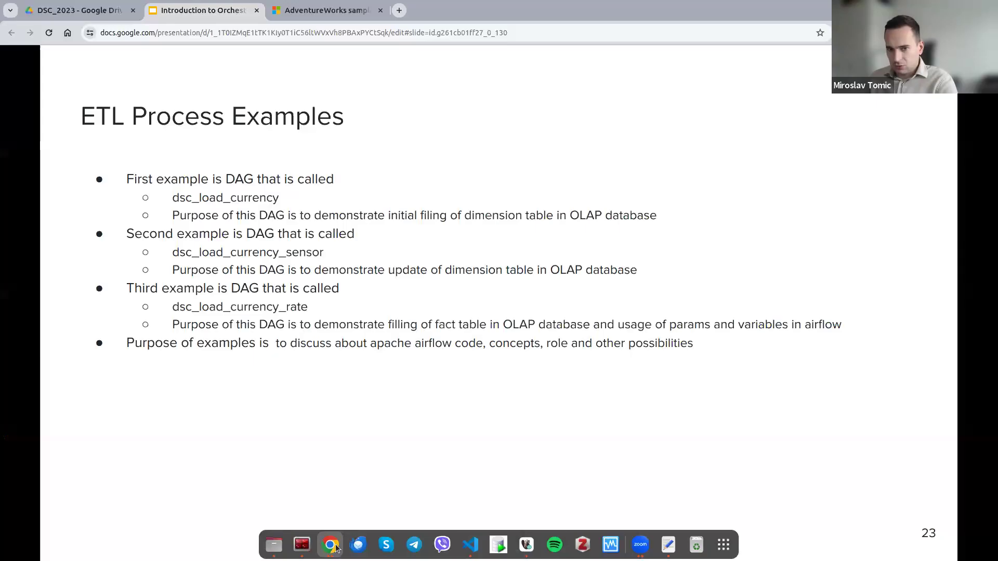
{"action": "left_click", "coordinate": [400, 11]}
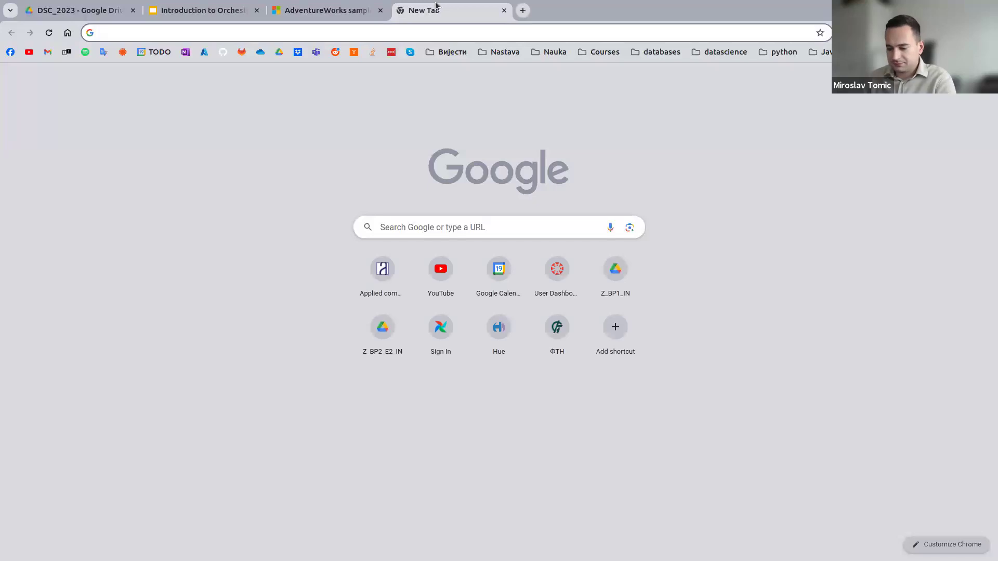
{"action": "type", "text": "localhost:808"}
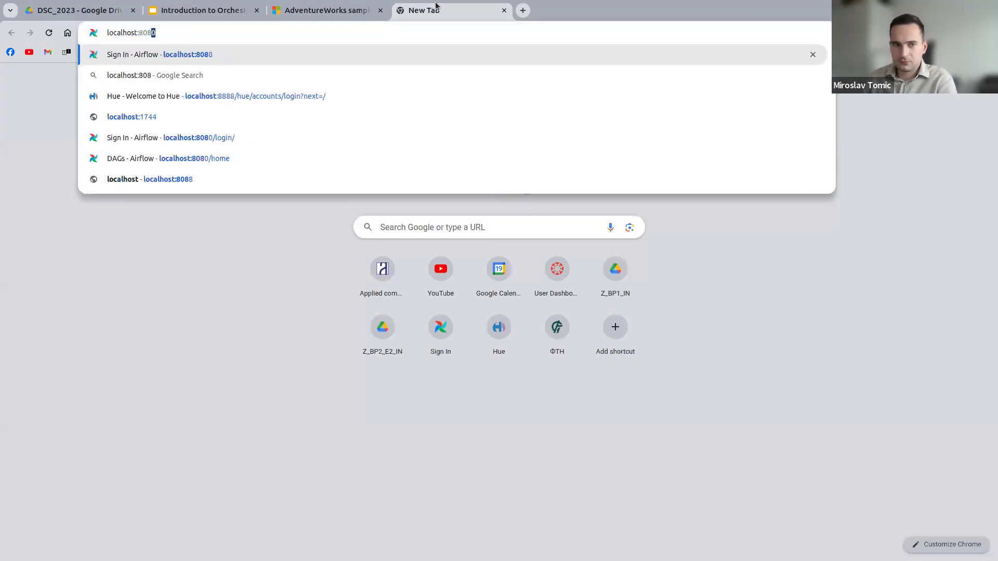
{"action": "key", "text": "Return"}
Sign in to Airflow with the username airflow and the account password
{"action": "type", "text": "a"}
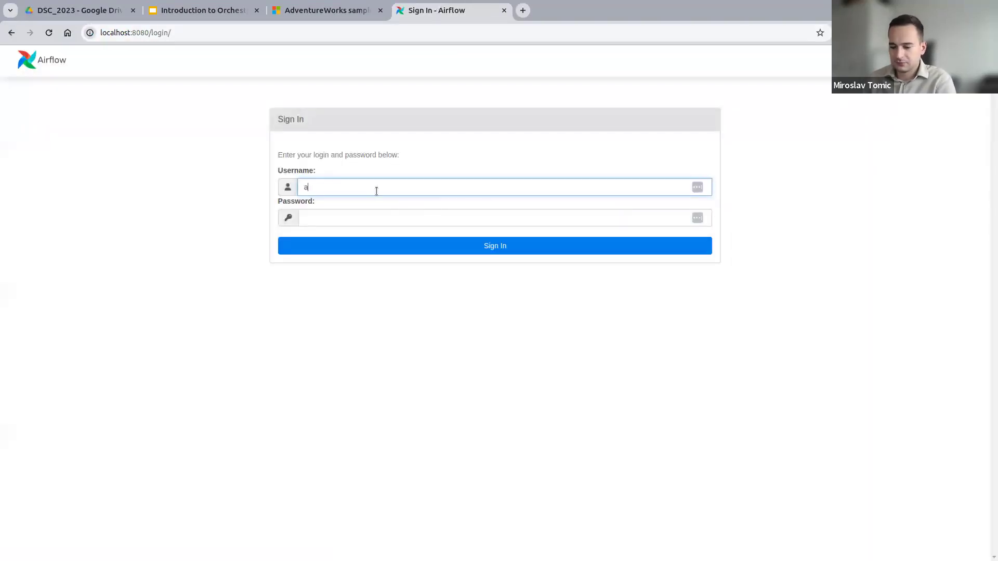
{"action": "type", "text": "irflow"}
{"action": "key", "text": "Tab"}
{"action": "type", "text": "airfl"}
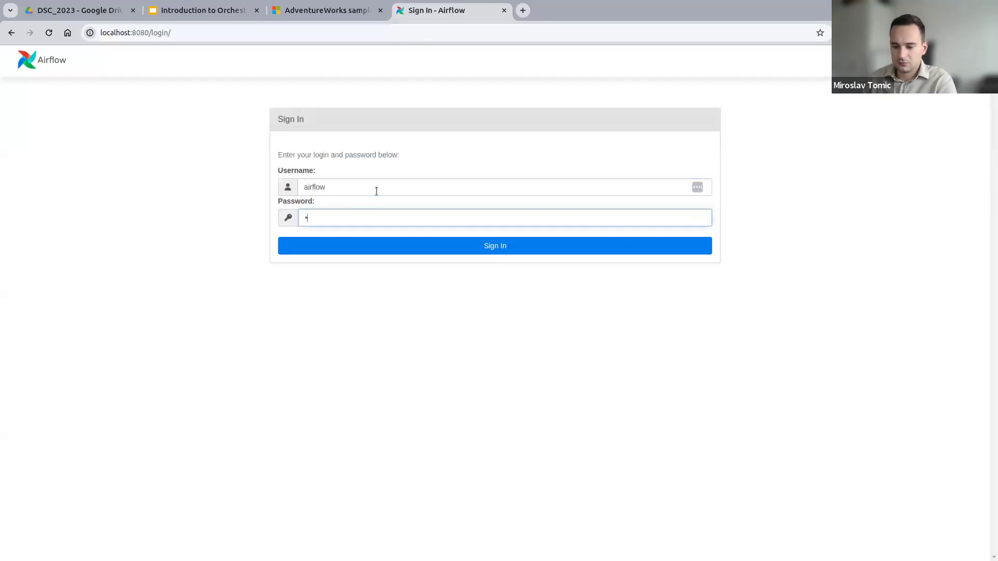
{"action": "type", "text": "ow"}
{"action": "key", "text": "Return"}
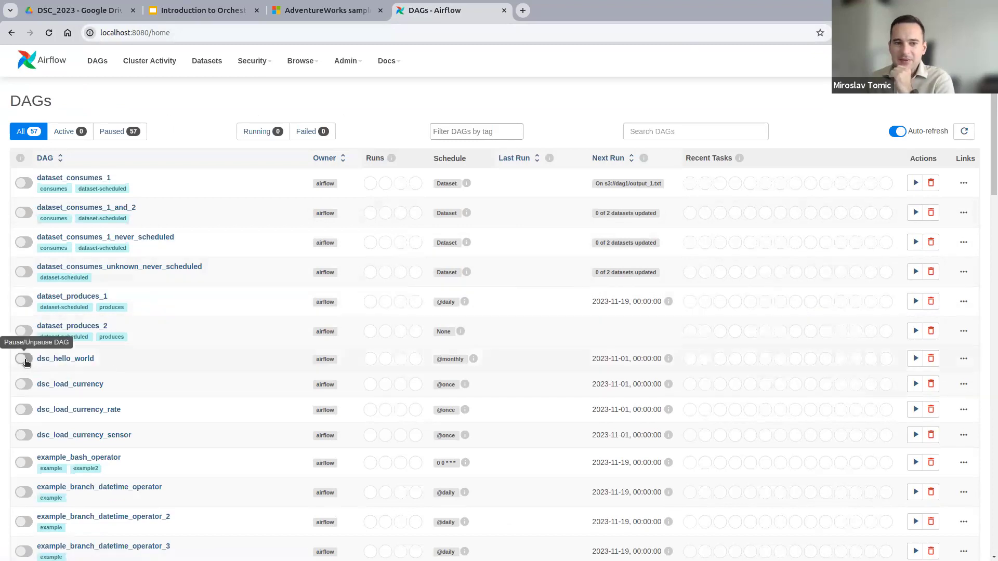
Unpause the dsc_hello_world DAG and open its source code
{"action": "left_click", "coordinate": [41, 360]}
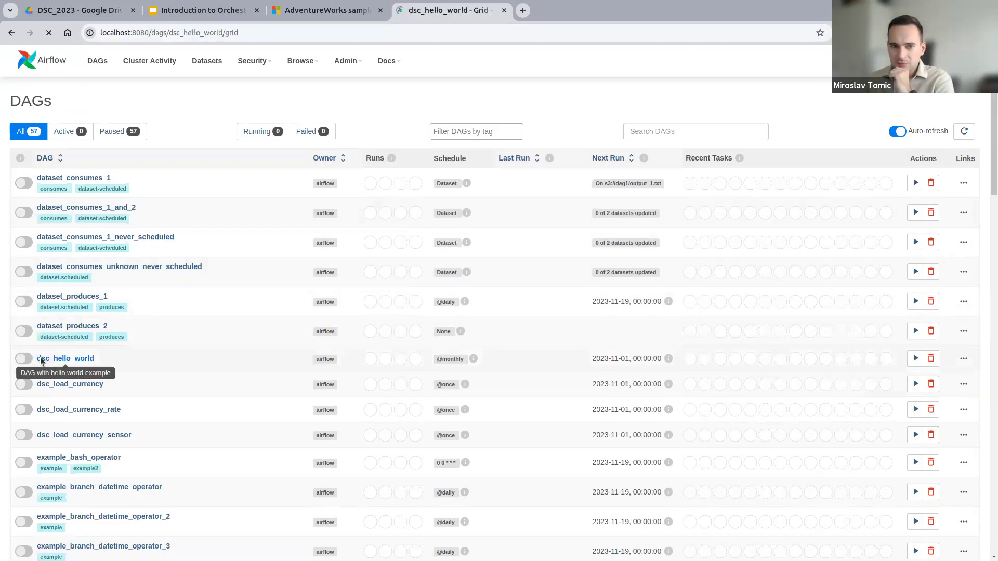
{"action": "left_click", "coordinate": [18, 100]}
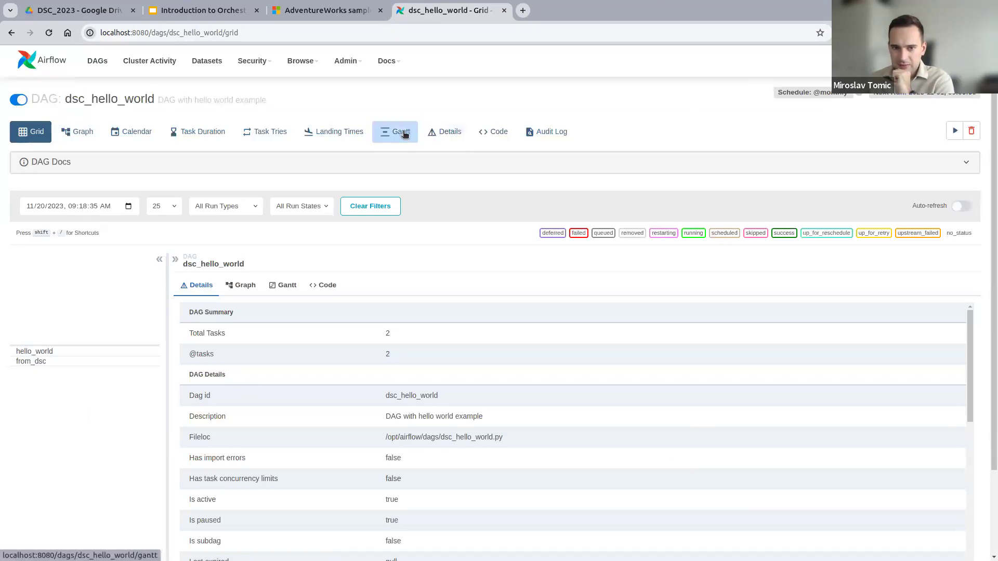
{"action": "left_click", "coordinate": [492, 133]}
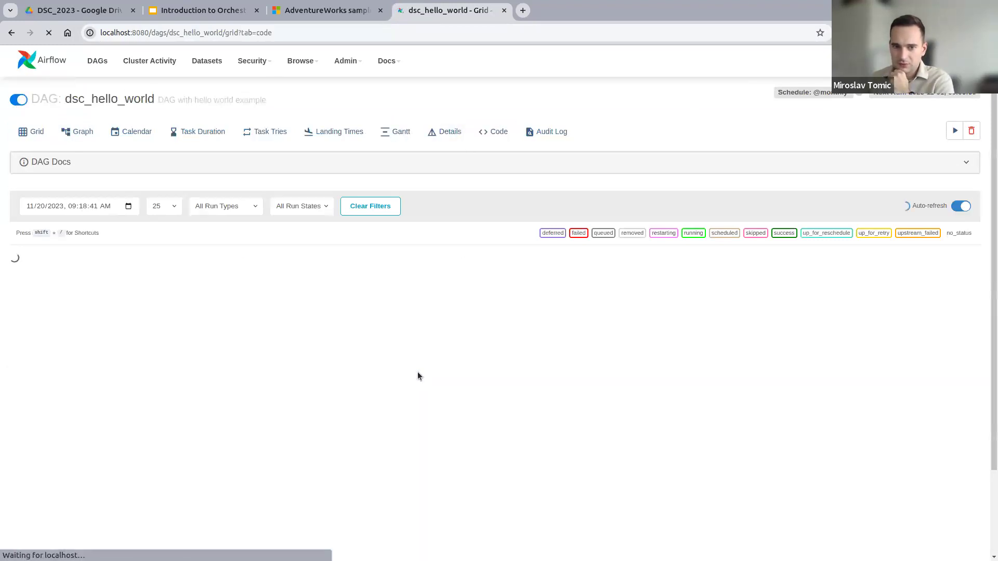
{"action": "scroll", "coordinate": [417, 372], "scroll_direction": "down", "scroll_amount": 3}
{"action": "scroll", "coordinate": [158, 382], "scroll_direction": "down", "scroll_amount": 2}
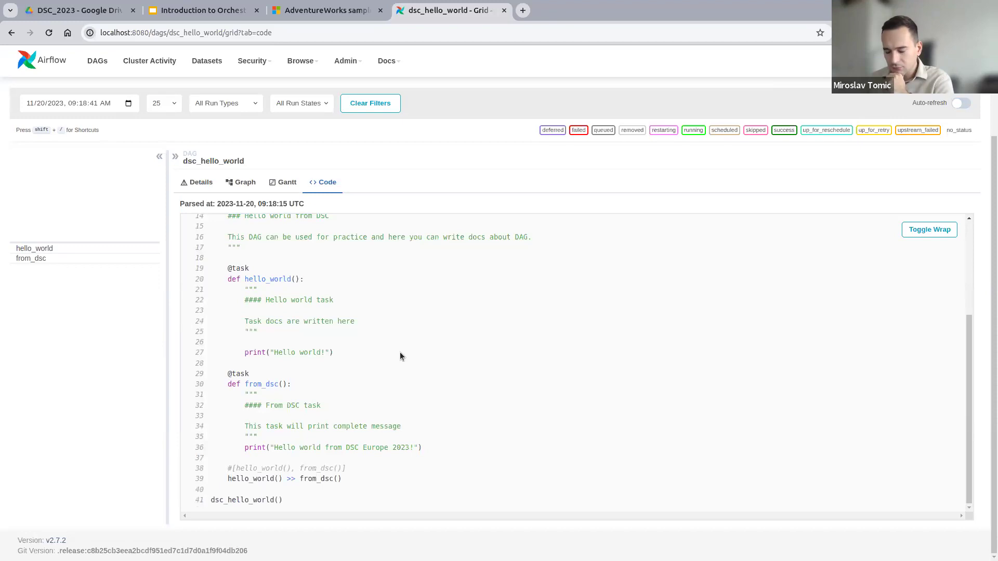
{"action": "scroll", "coordinate": [401, 351], "scroll_direction": "up", "scroll_amount": 3}
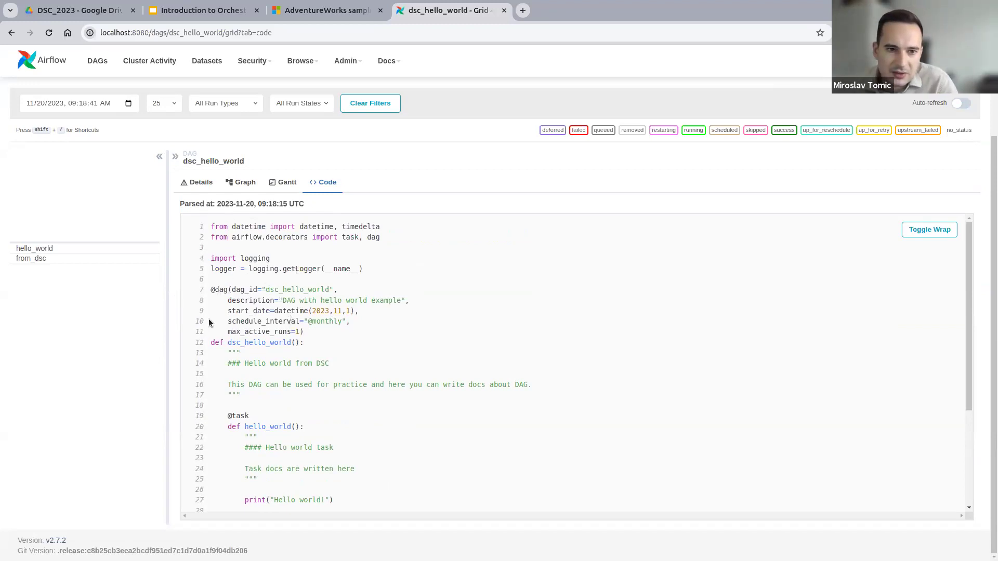
{"action": "left_click_drag", "start_coordinate": [306, 344], "coordinate": [206, 347]}
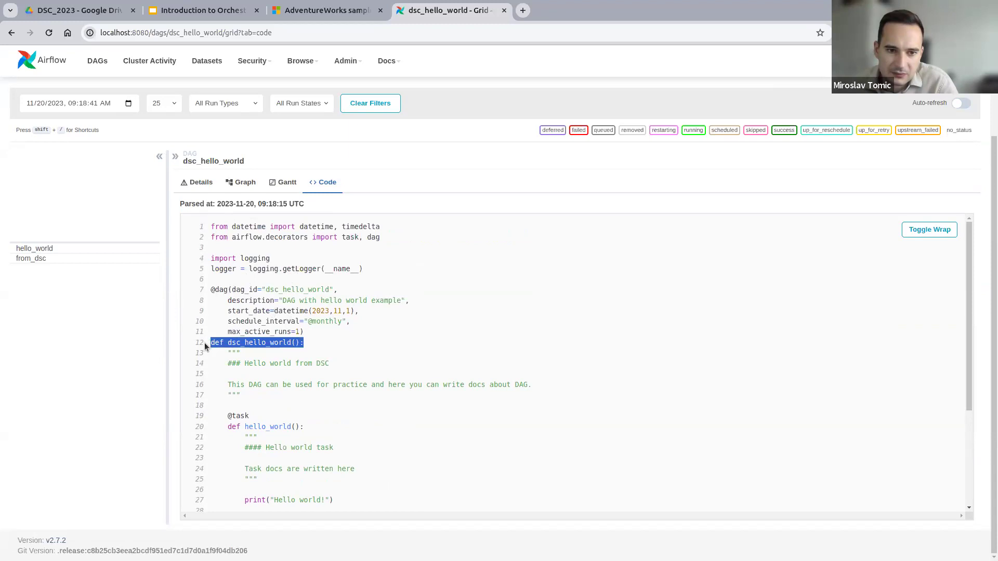
{"action": "left_click", "coordinate": [305, 334]}
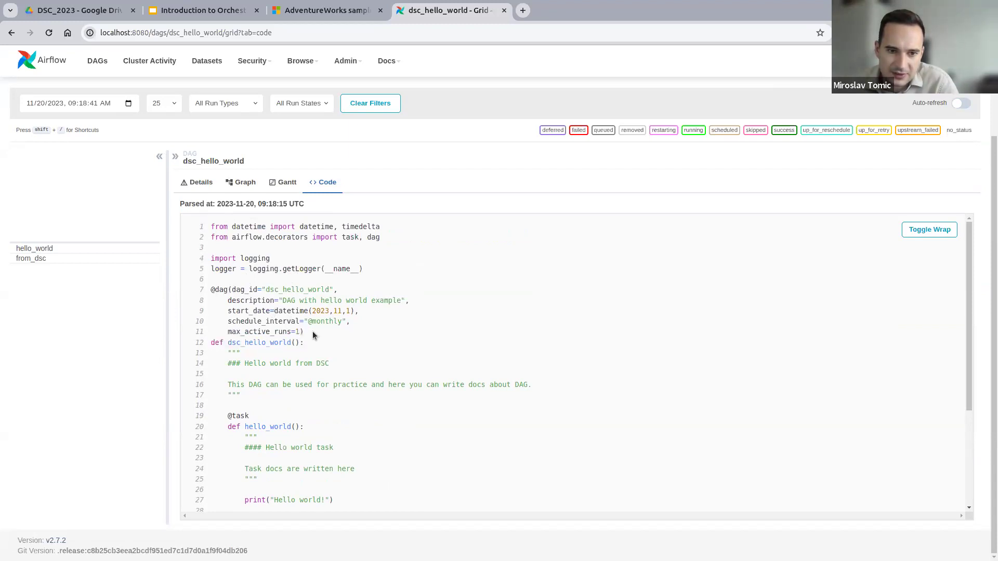
{"action": "left_click_drag", "start_coordinate": [313, 336], "coordinate": [210, 291]}
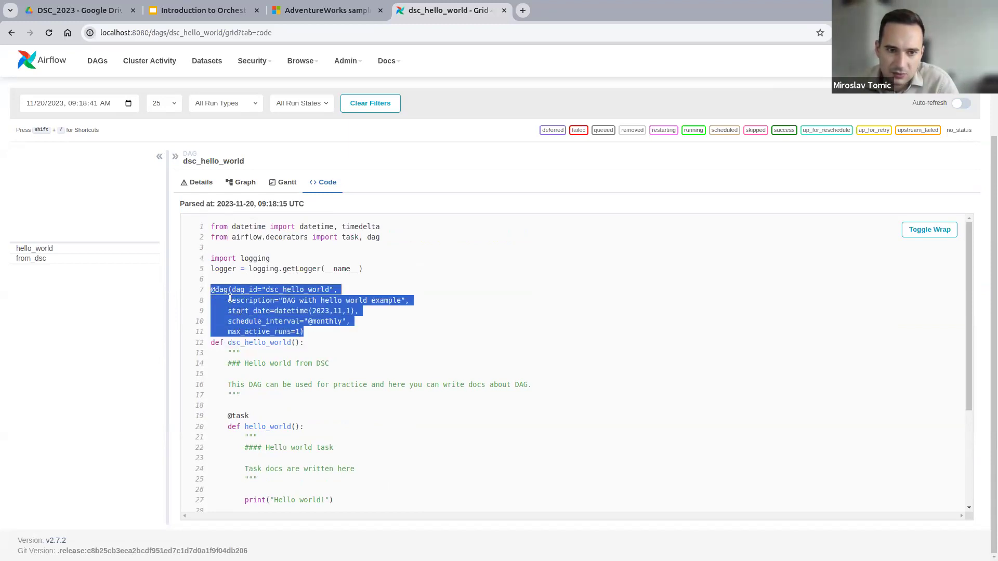
{"action": "left_click", "coordinate": [233, 290]}
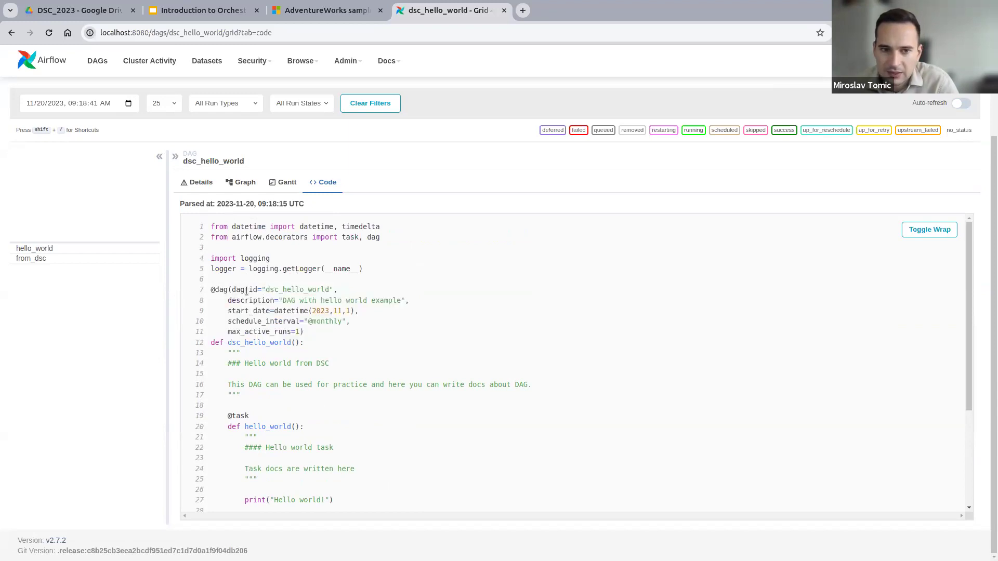
{"action": "double_click", "coordinate": [294, 290]}
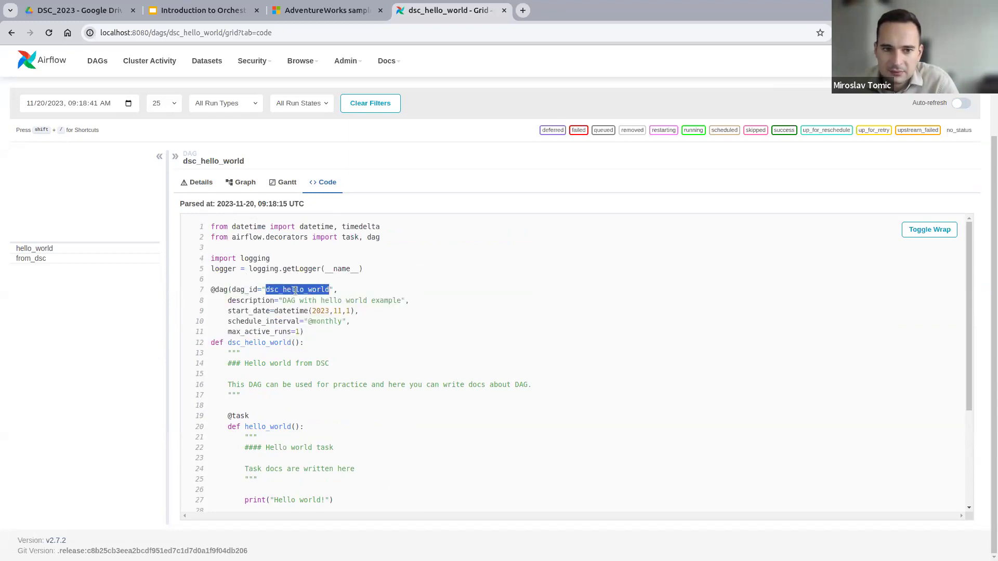
{"action": "left_click_drag", "start_coordinate": [283, 301], "coordinate": [401, 301]}
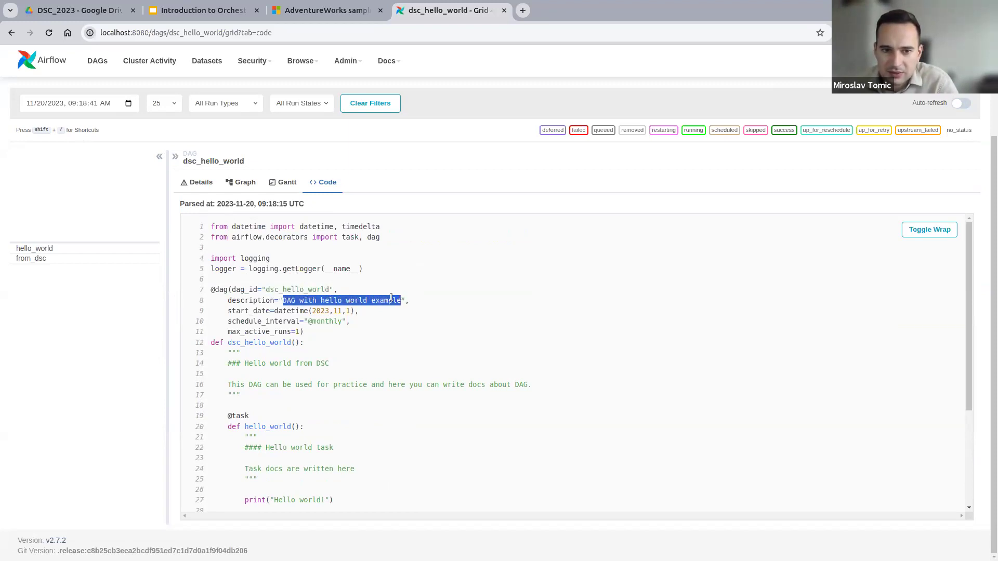
{"action": "triple_click", "coordinate": [304, 310]}
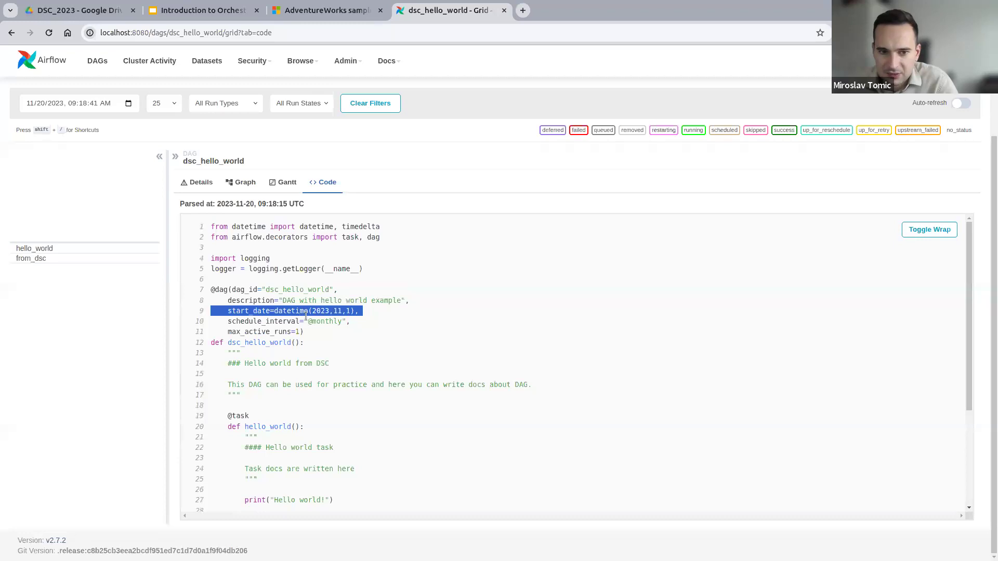
{"action": "triple_click", "coordinate": [297, 321]}
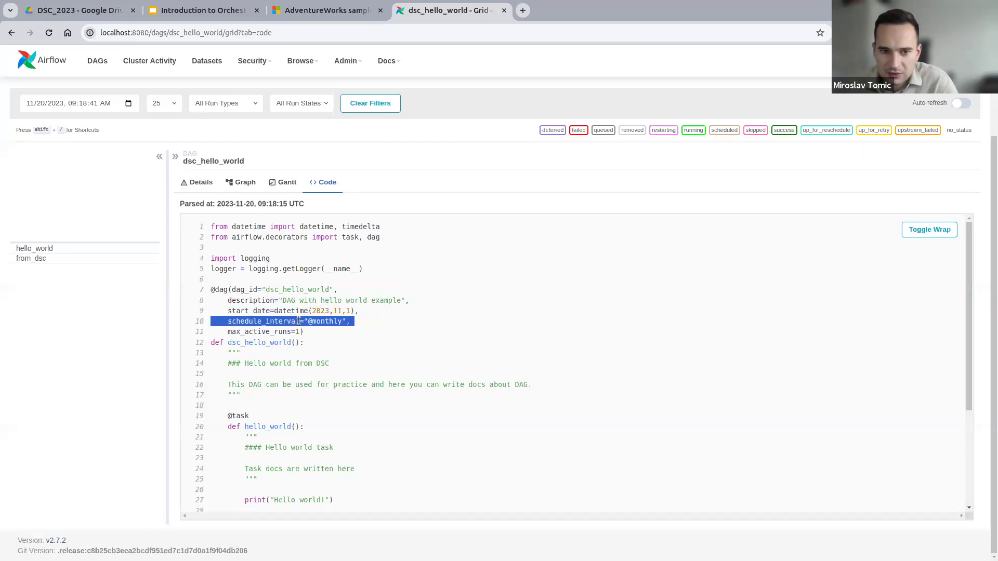
{"action": "double_click", "coordinate": [268, 333]}
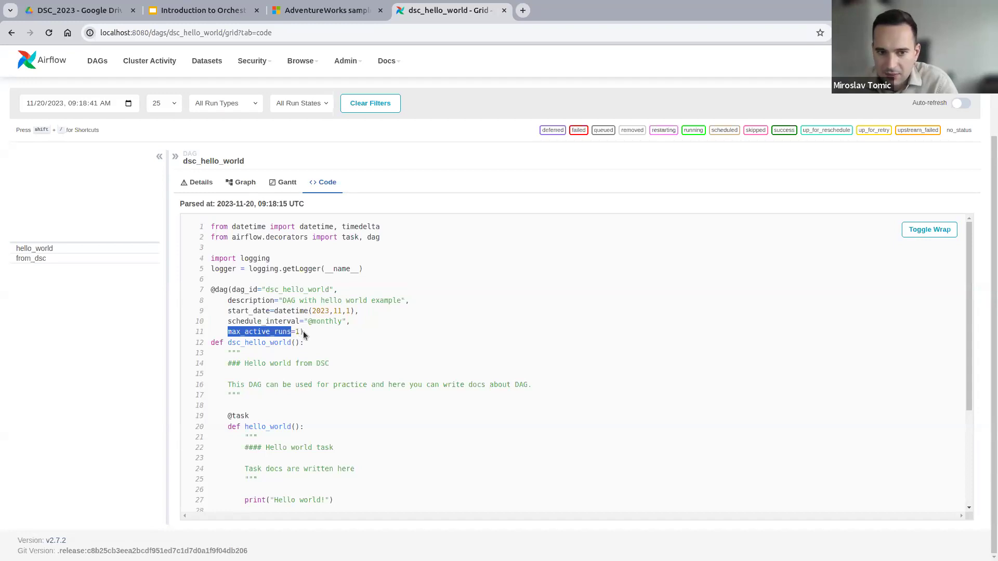
Highlight the docstring text of the dsc_hello_world function and expand the DAG Docs section to compare
{"action": "left_click_drag", "start_coordinate": [228, 363], "coordinate": [551, 384]}
{"action": "scroll", "coordinate": [550, 384], "scroll_direction": "up", "scroll_amount": 2}
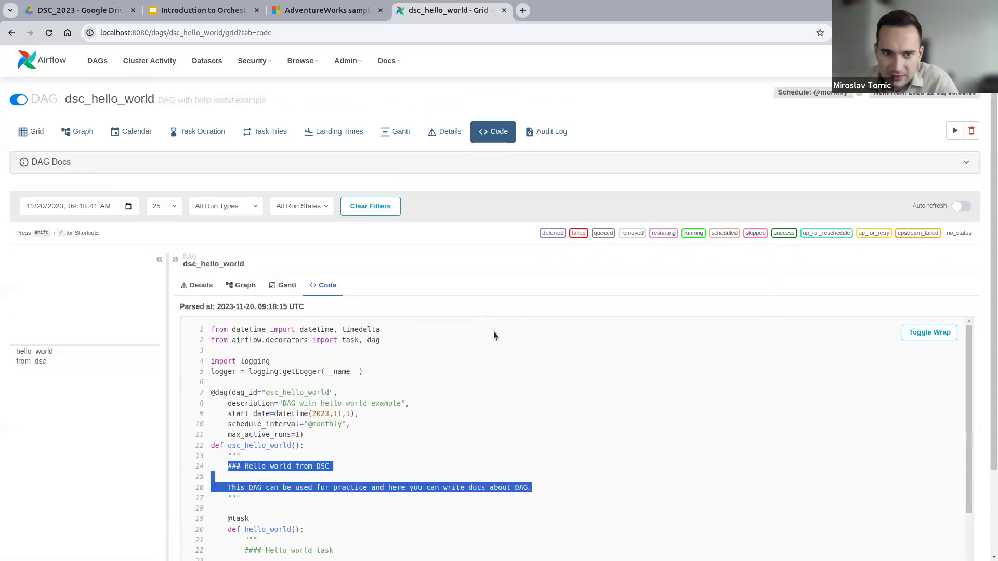
{"action": "left_click", "coordinate": [958, 165]}
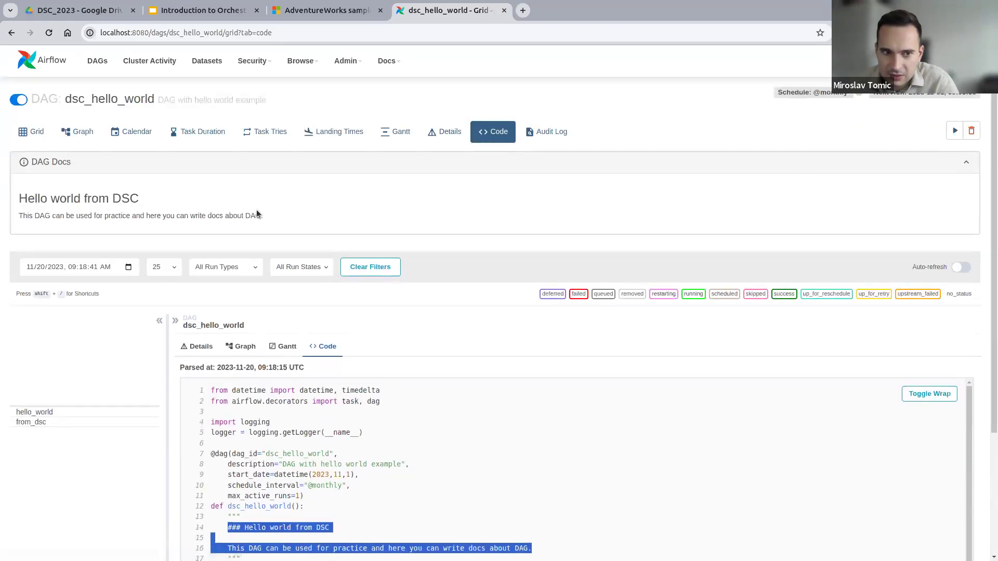
{"action": "scroll", "coordinate": [298, 500], "scroll_direction": "down", "scroll_amount": 3}
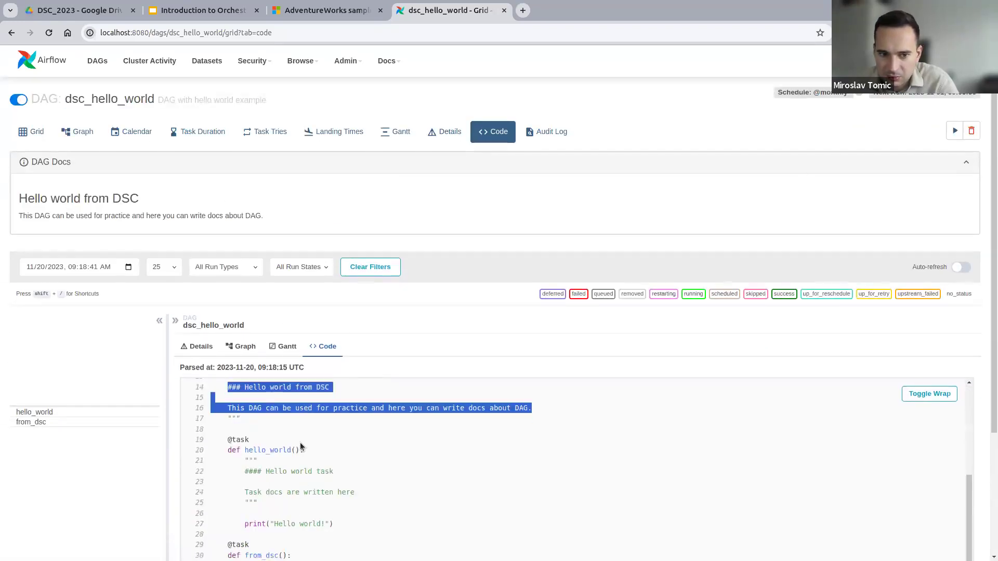
{"action": "scroll", "coordinate": [298, 420], "scroll_direction": "up", "scroll_amount": 2}
{"action": "scroll", "coordinate": [354, 211], "scroll_direction": "down", "scroll_amount": 3}
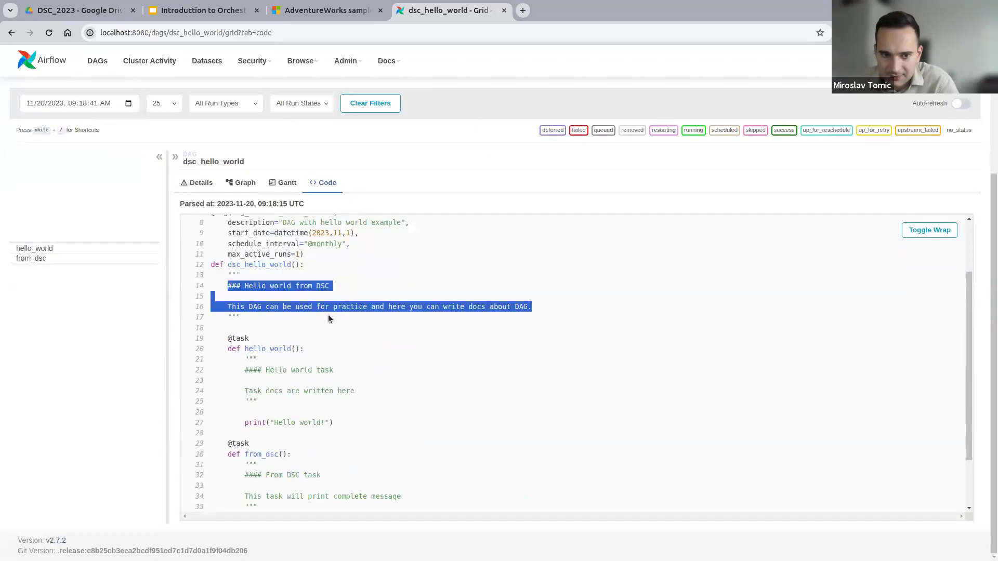
{"action": "left_click", "coordinate": [229, 339]}
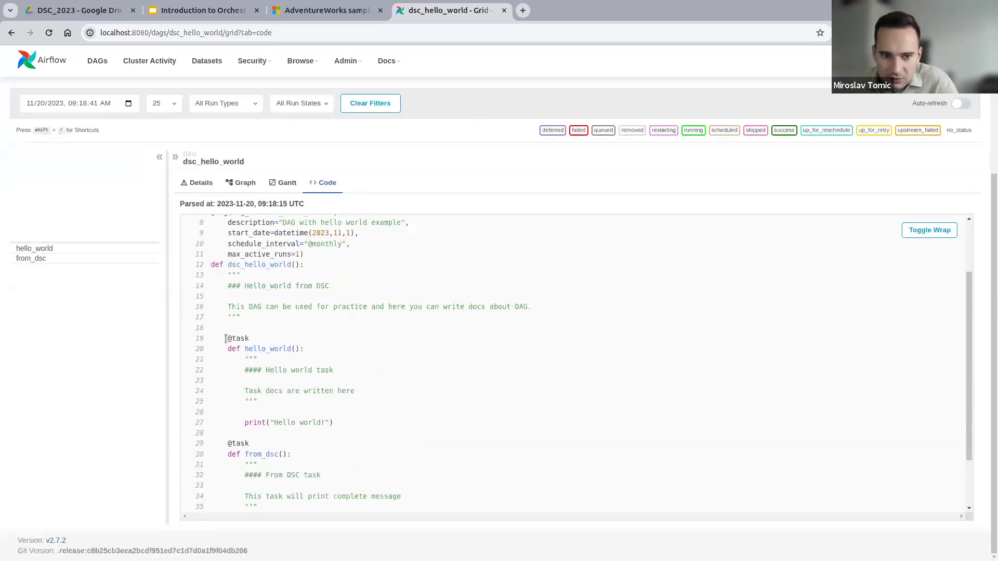
{"action": "left_click_drag", "start_coordinate": [227, 339], "coordinate": [256, 341]}
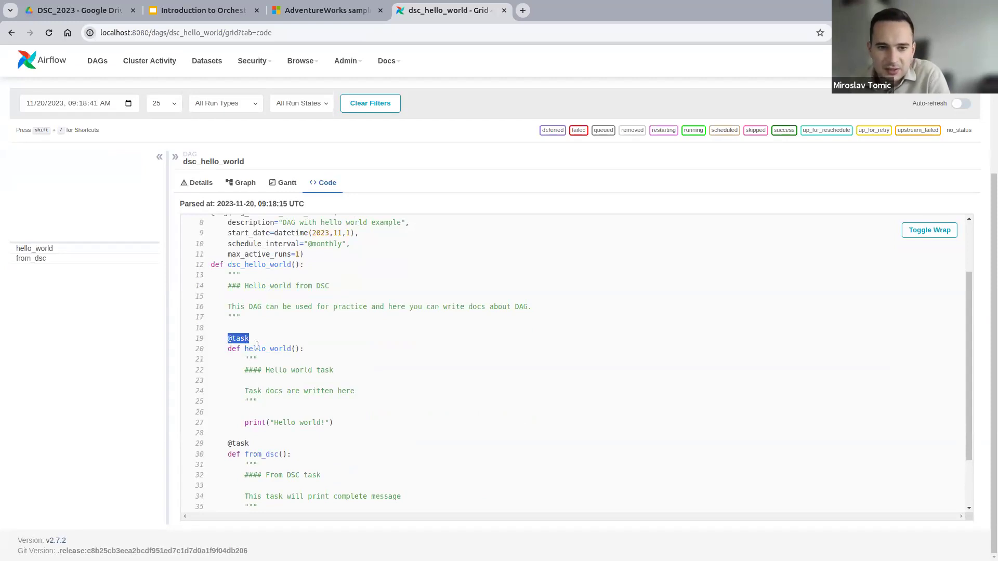
{"action": "left_click_drag", "start_coordinate": [334, 423], "coordinate": [245, 423]}
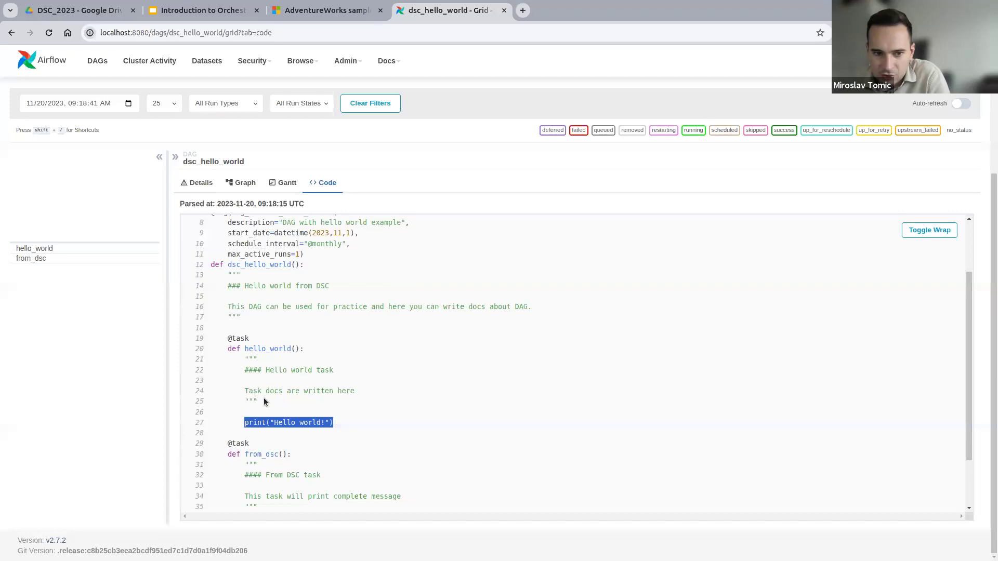
{"action": "left_click_drag", "start_coordinate": [265, 401], "coordinate": [244, 361]}
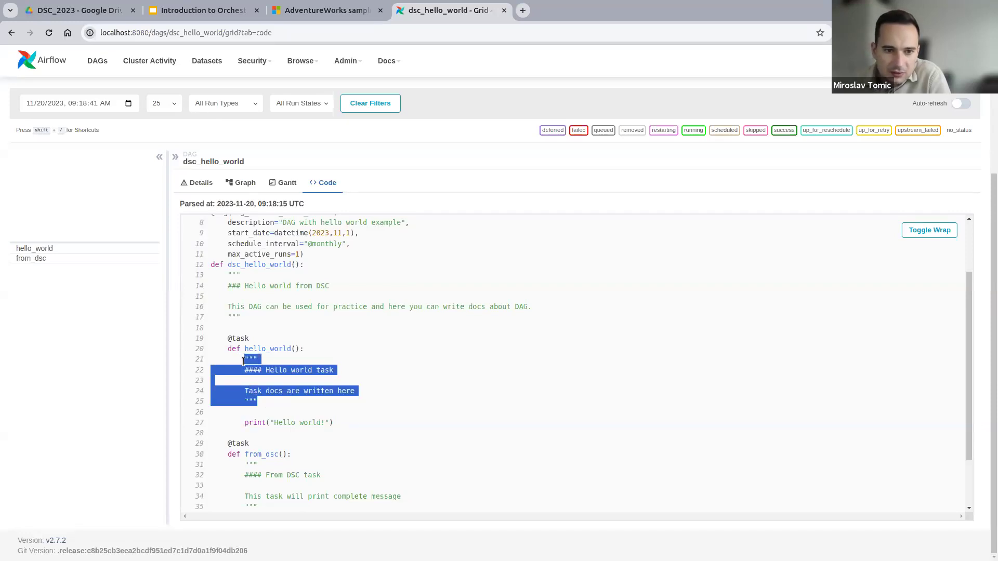
{"action": "left_click", "coordinate": [319, 393]}
Examine the from_dsc task definition in the code and highlight its print statement
{"action": "scroll", "coordinate": [319, 392], "scroll_direction": "down", "scroll_amount": 2}
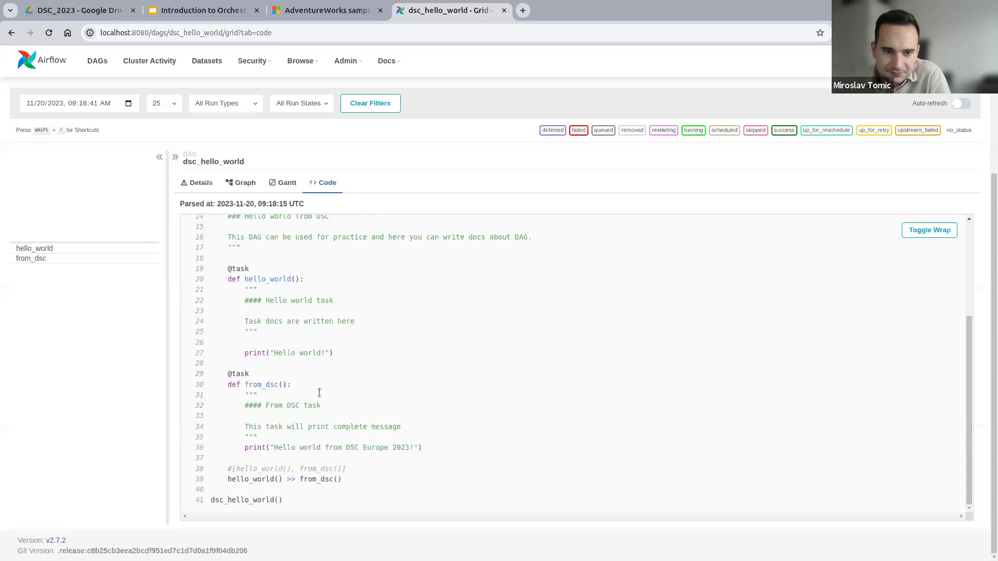
{"action": "double_click", "coordinate": [236, 384]}
{"action": "left_click_drag", "start_coordinate": [236, 384], "coordinate": [329, 427]}
{"action": "left_click", "coordinate": [329, 427]}
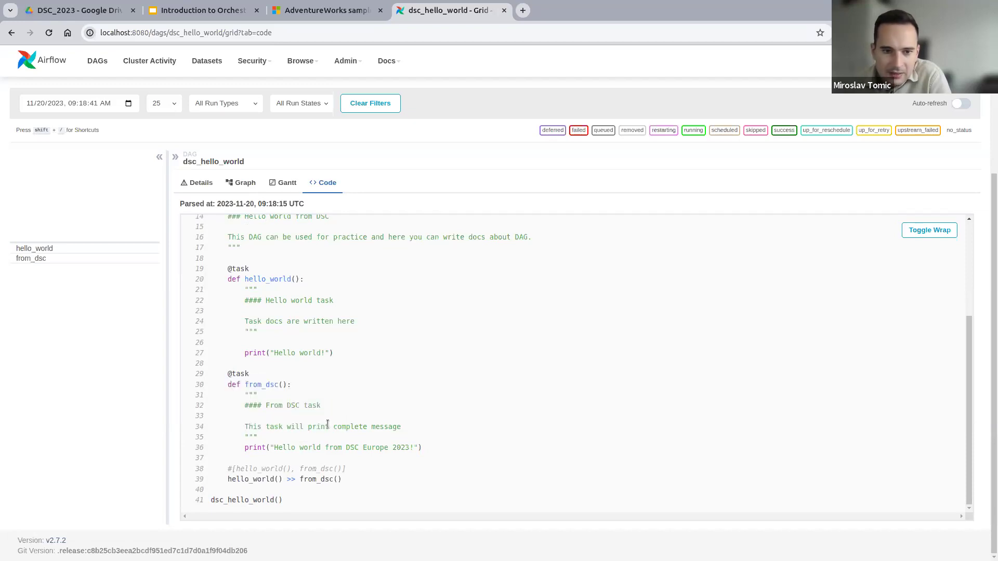
{"action": "triple_click", "coordinate": [289, 448]}
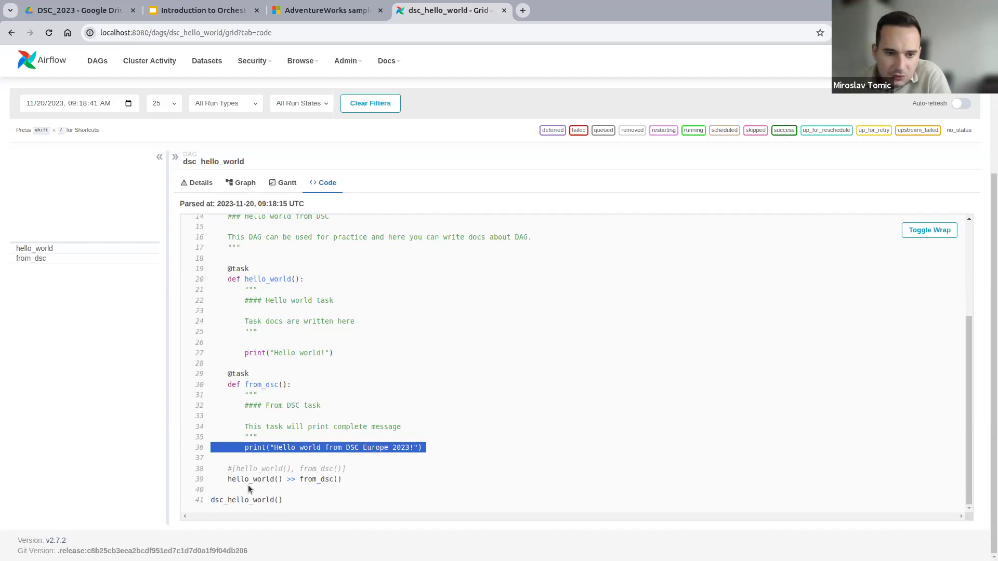
Examine the task order at the end of the code, highlighting the commented-out list and the hello_world() >> from_dsc() line
{"action": "left_click_drag", "start_coordinate": [284, 500], "coordinate": [275, 470]}
{"action": "left_click", "coordinate": [274, 474]}
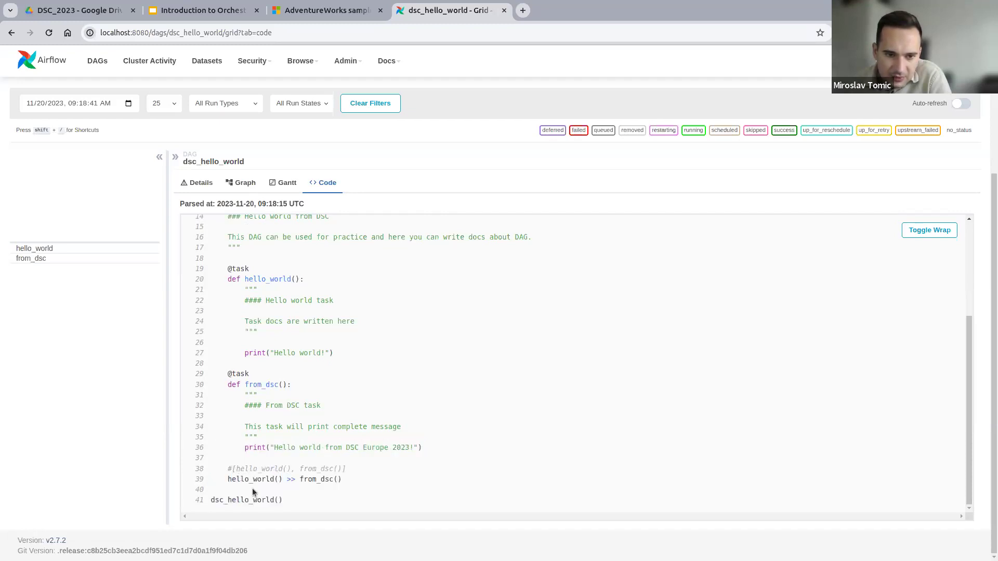
{"action": "triple_click", "coordinate": [252, 469]}
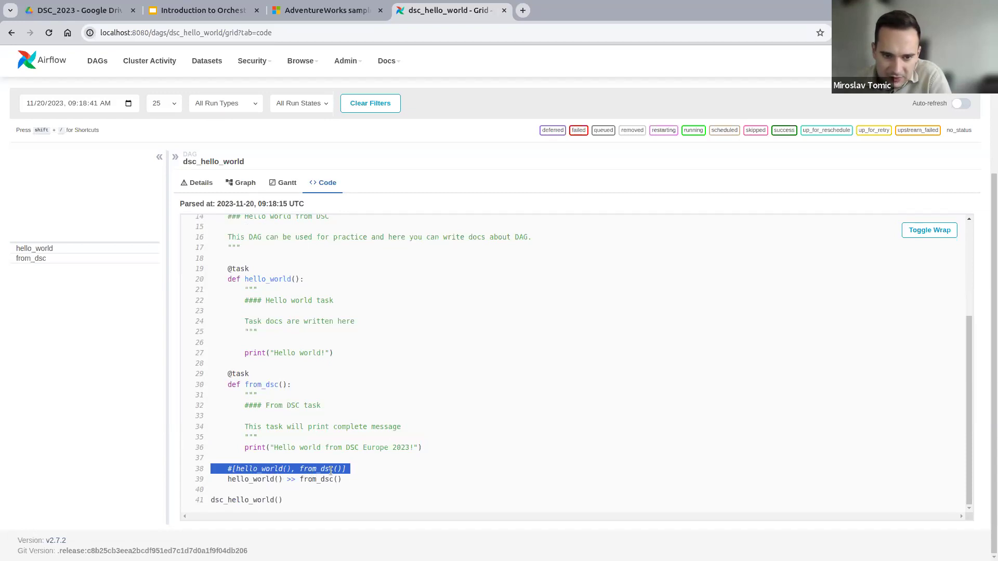
{"action": "left_click", "coordinate": [241, 478]}
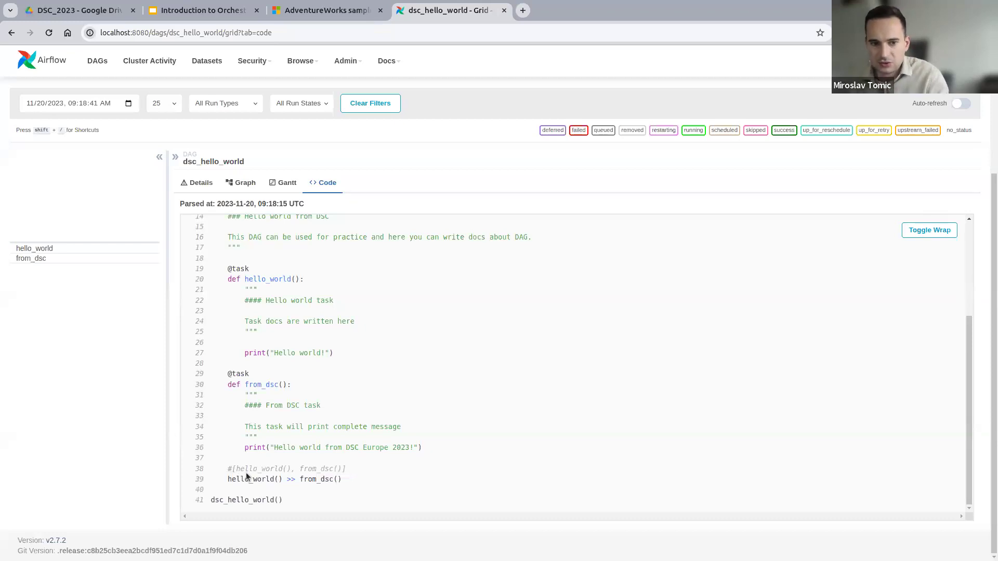
{"action": "triple_click", "coordinate": [247, 478]}
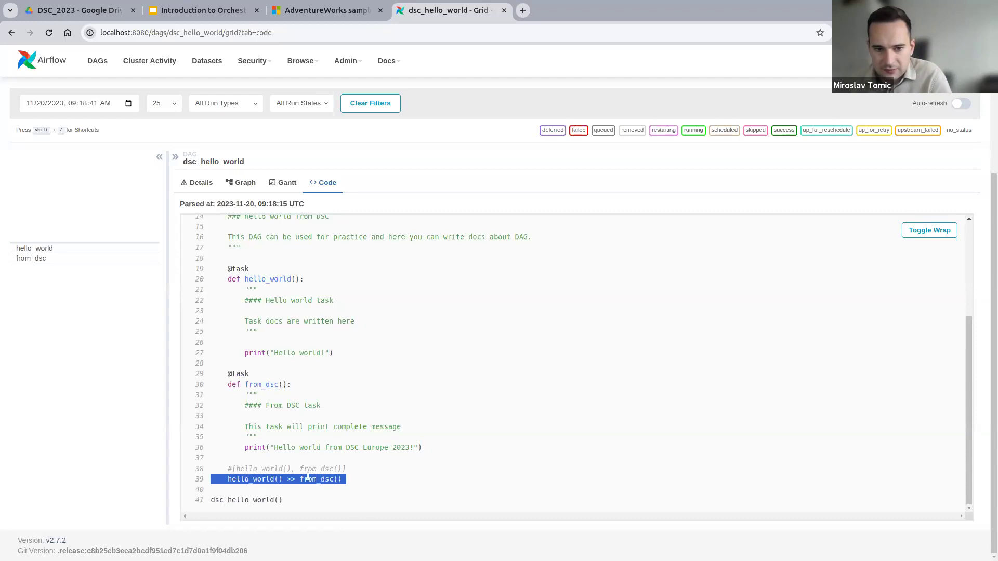
{"action": "double_click", "coordinate": [257, 479]}
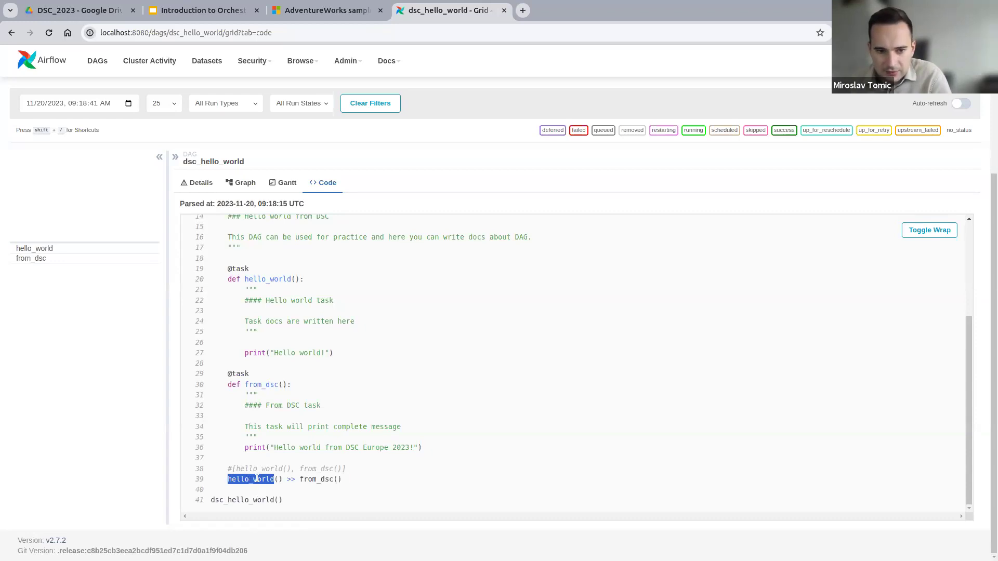
{"action": "left_click", "coordinate": [299, 479]}
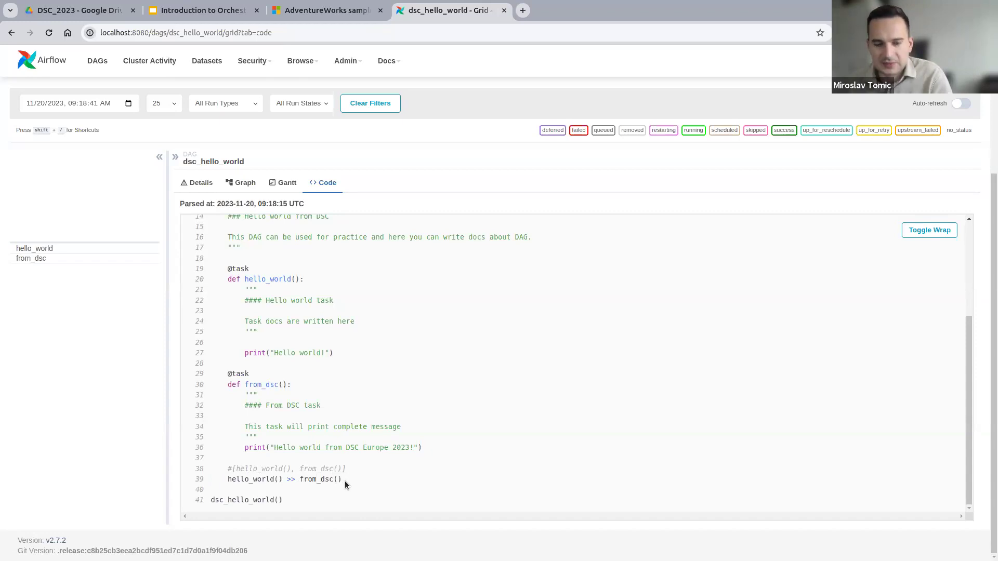
Return to the DAG list, reopen dsc_hello_world and trigger a manual run of it
{"action": "scroll", "coordinate": [132, 321], "scroll_direction": "up", "scroll_amount": 3}
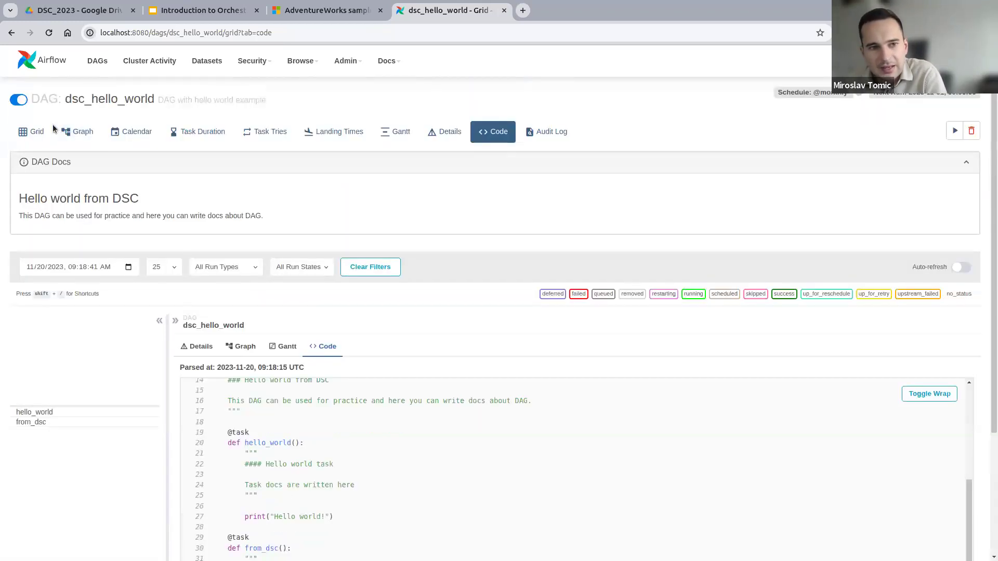
{"action": "left_click", "coordinate": [110, 66]}
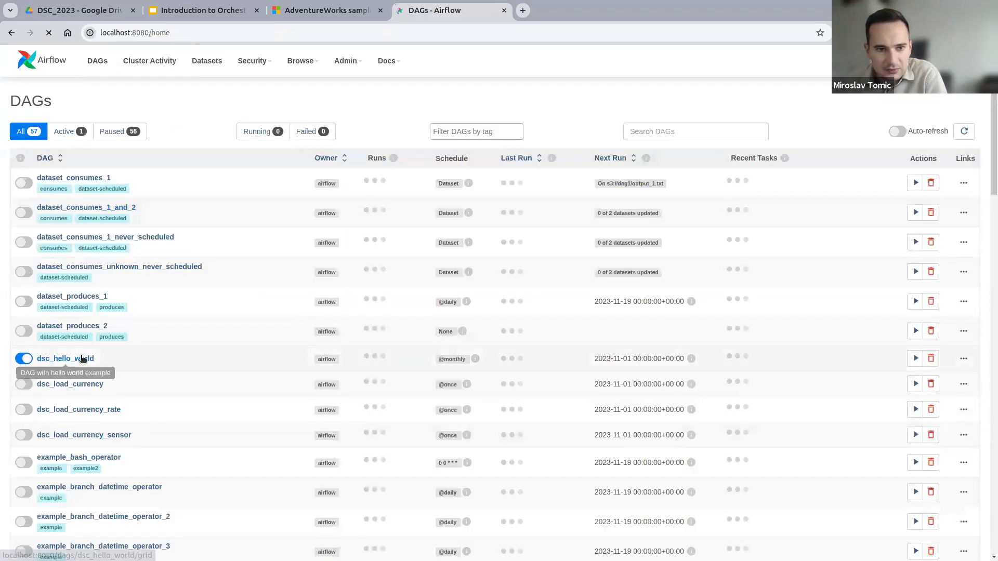
{"action": "left_click", "coordinate": [80, 359]}
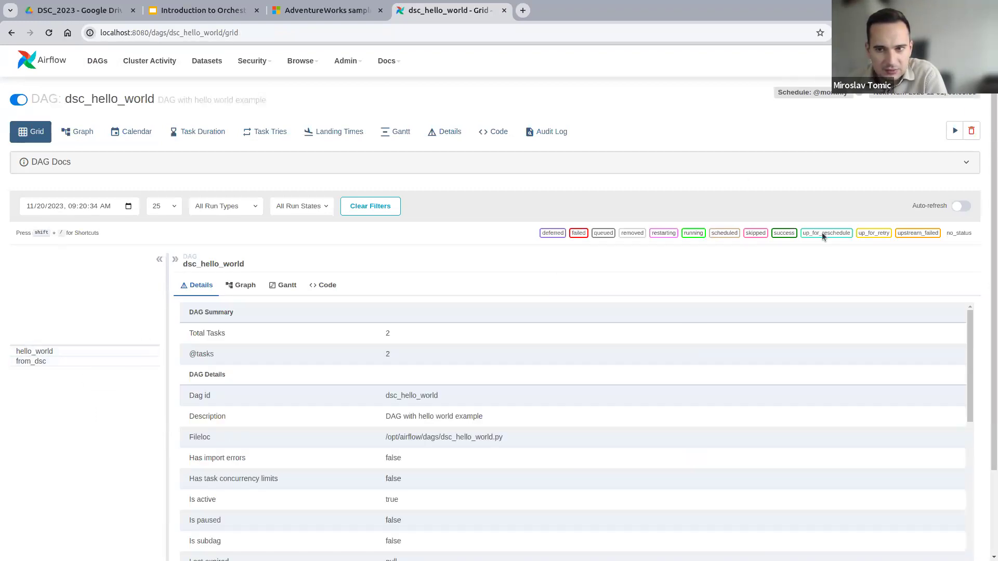
{"action": "left_click", "coordinate": [955, 131]}
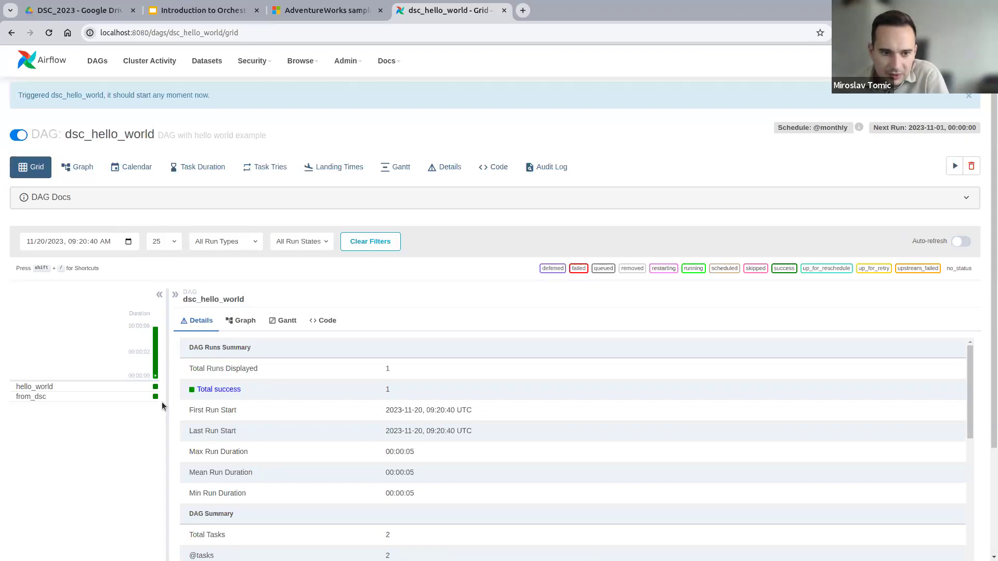
Select the hello_world task instance of the new run and view the run's graph with the from_dsc task details
{"action": "left_click", "coordinate": [156, 388]}
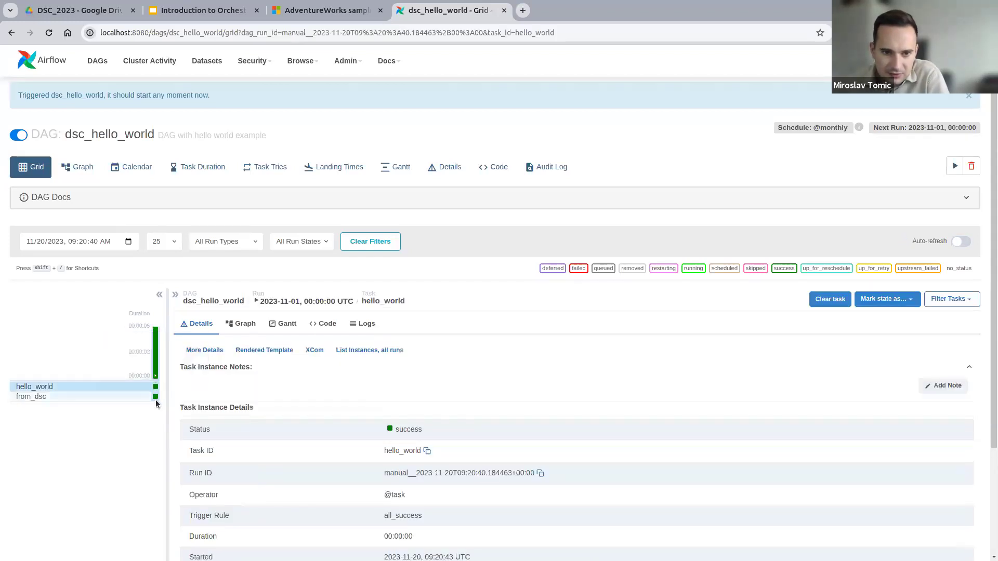
{"action": "left_click", "coordinate": [246, 324]}
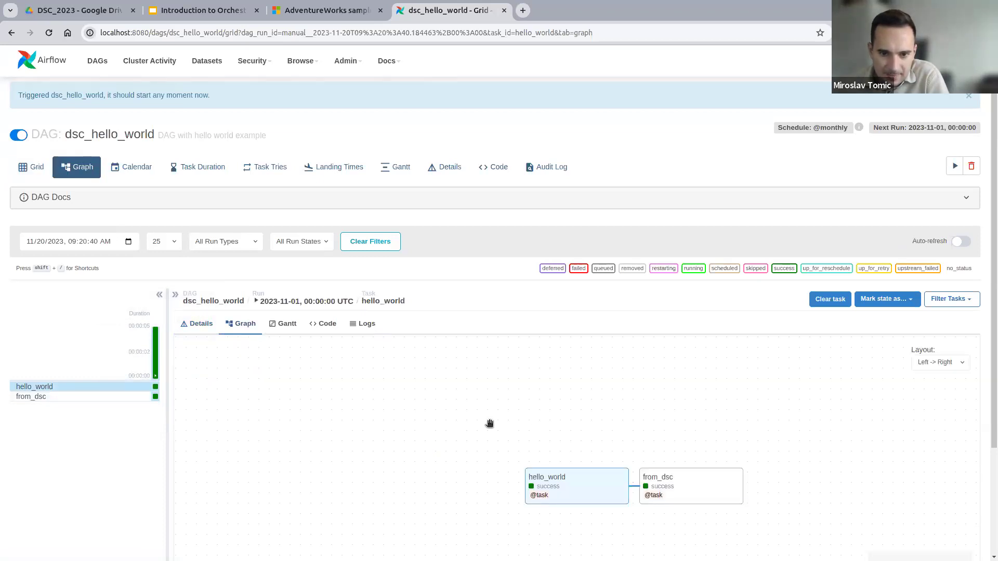
{"action": "mouse_move", "coordinate": [663, 486]}
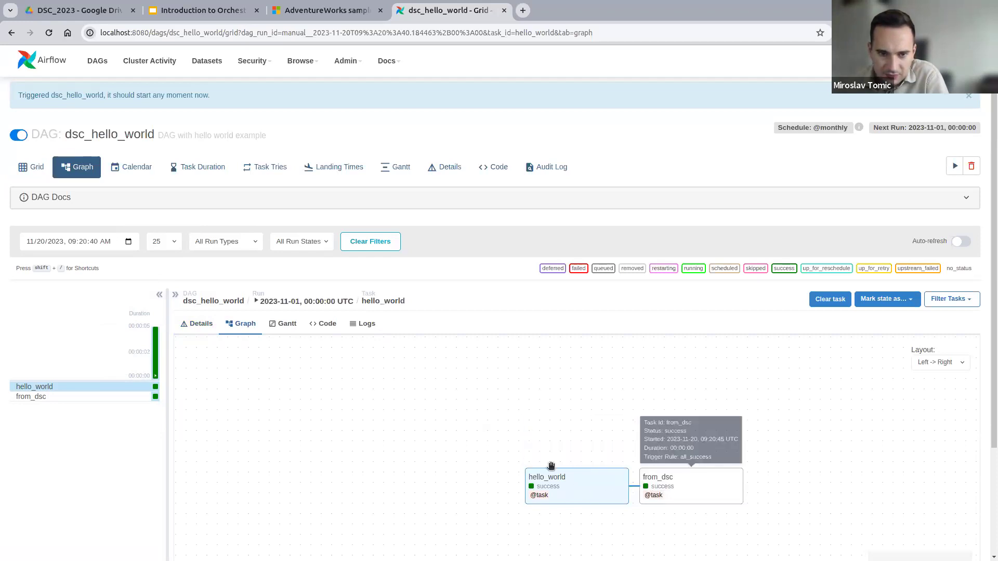
Examine the logs of the hello_world and from_dsc task instances, highlighting the printed message line in each
{"action": "left_click", "coordinate": [366, 325]}
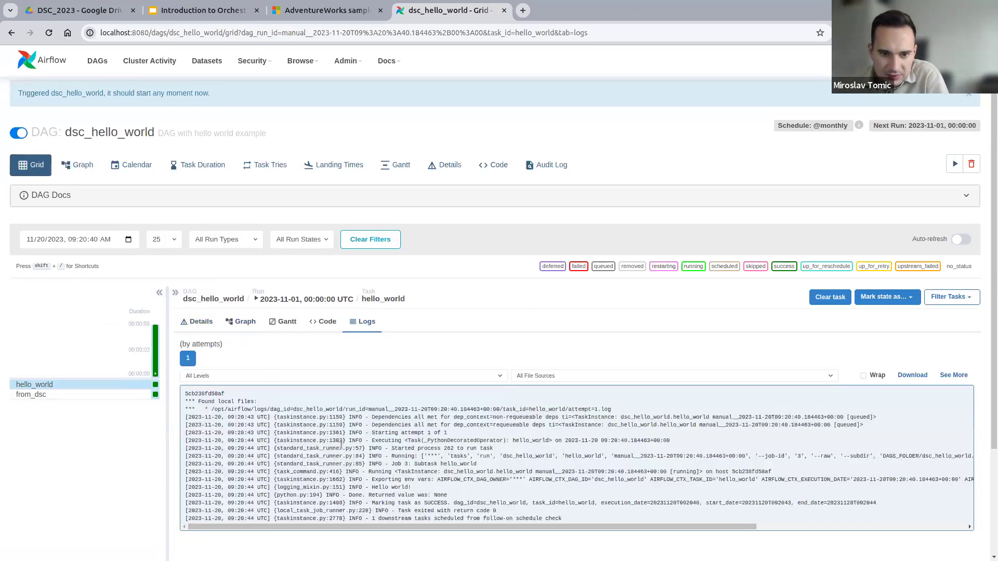
{"action": "scroll", "coordinate": [342, 446], "scroll_direction": "down", "scroll_amount": 3}
{"action": "triple_click", "coordinate": [396, 365]}
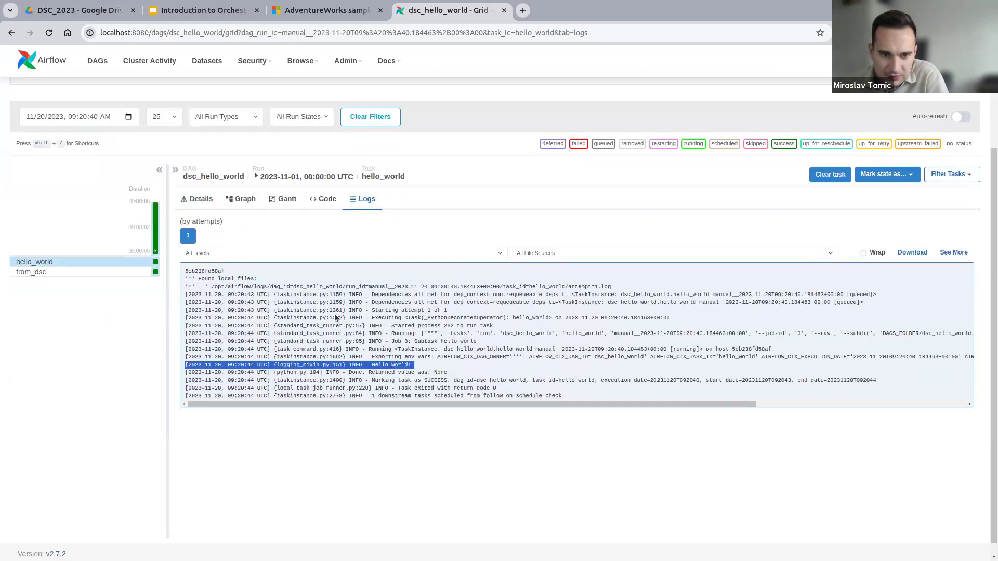
{"action": "left_click", "coordinate": [155, 272]}
{"action": "triple_click", "coordinate": [407, 365]}
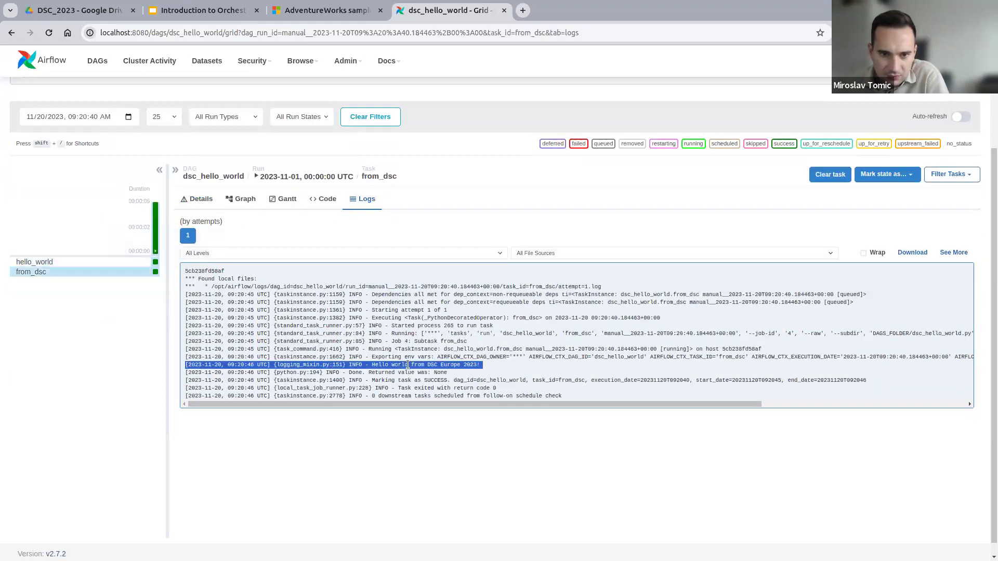
{"action": "scroll", "coordinate": [382, 370], "scroll_direction": "up", "scroll_amount": 3}
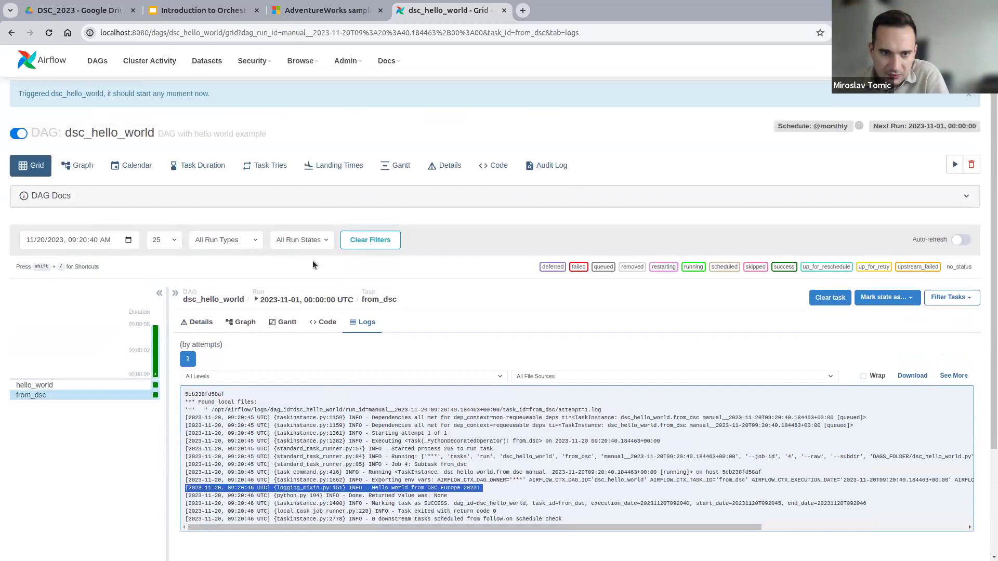
Examine the run's Gantt chart, comparing the queued and running times of the hello_world and from_dsc tasks
{"action": "left_click", "coordinate": [398, 167]}
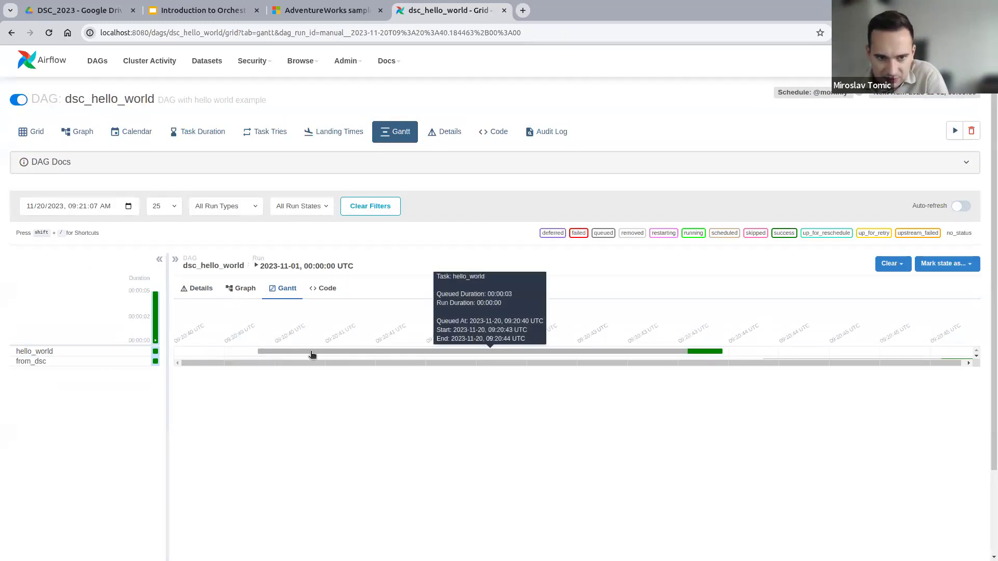
{"action": "mouse_move", "coordinate": [708, 355]}
{"action": "scroll", "coordinate": [687, 360], "scroll_direction": "right", "scroll_amount": 1}
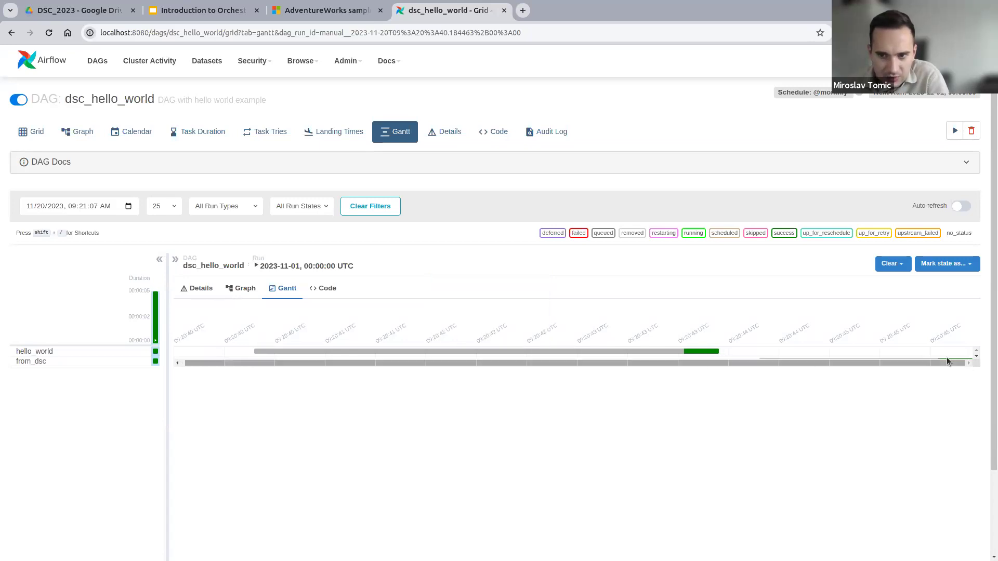
{"action": "scroll", "coordinate": [304, 361], "scroll_direction": "down", "scroll_amount": 1}
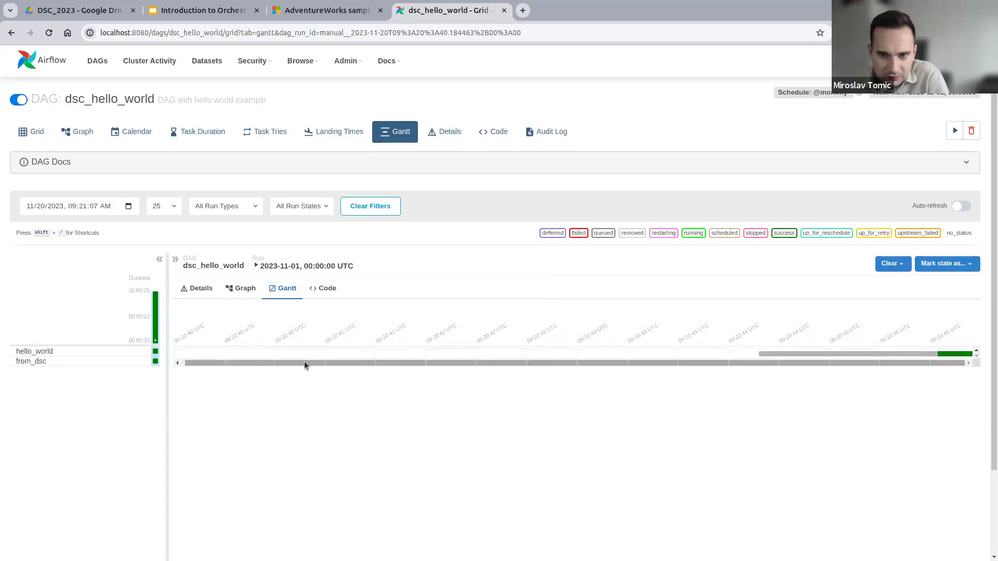
{"action": "scroll", "coordinate": [694, 358], "scroll_direction": "up", "scroll_amount": 1}
{"action": "scroll", "coordinate": [837, 357], "scroll_direction": "down", "scroll_amount": 1}
{"action": "scroll", "coordinate": [791, 358], "scroll_direction": "up", "scroll_amount": 1}
{"action": "scroll", "coordinate": [785, 355], "scroll_direction": "down", "scroll_amount": 1}
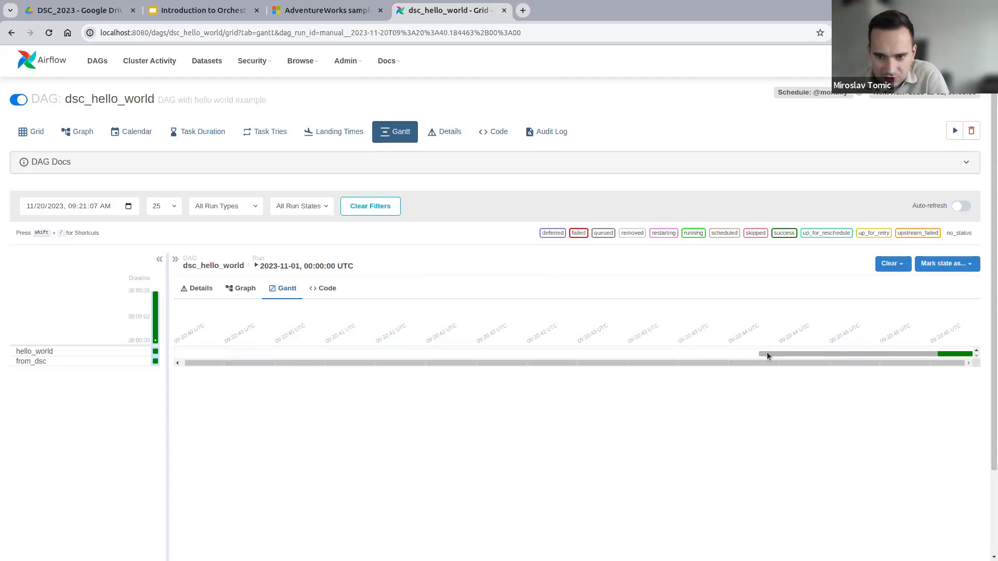
{"action": "scroll", "coordinate": [743, 354], "scroll_direction": "up", "scroll_amount": 1}
{"action": "scroll", "coordinate": [728, 353], "scroll_direction": "down", "scroll_amount": 1}
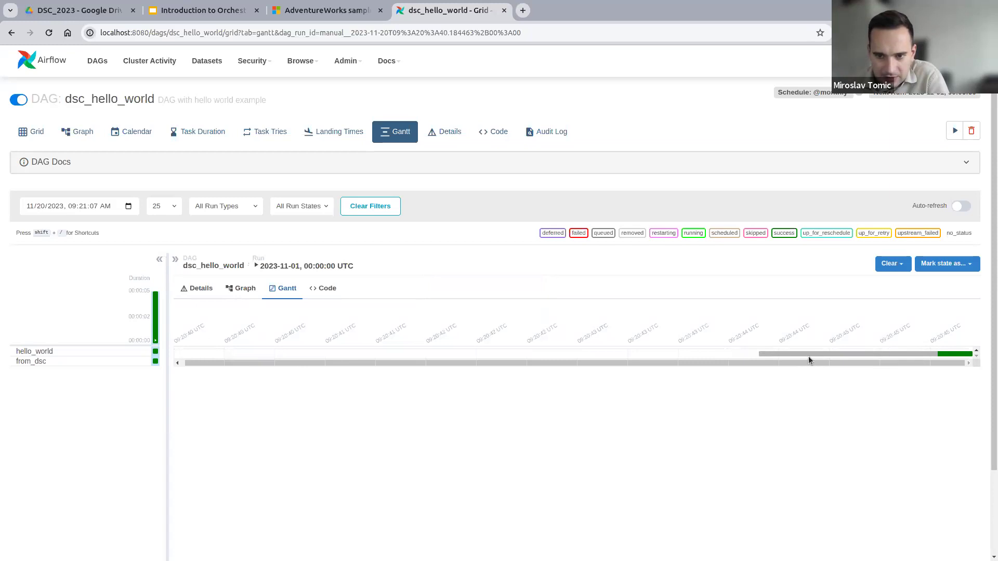
{"action": "scroll", "coordinate": [765, 356], "scroll_direction": "up", "scroll_amount": 1}
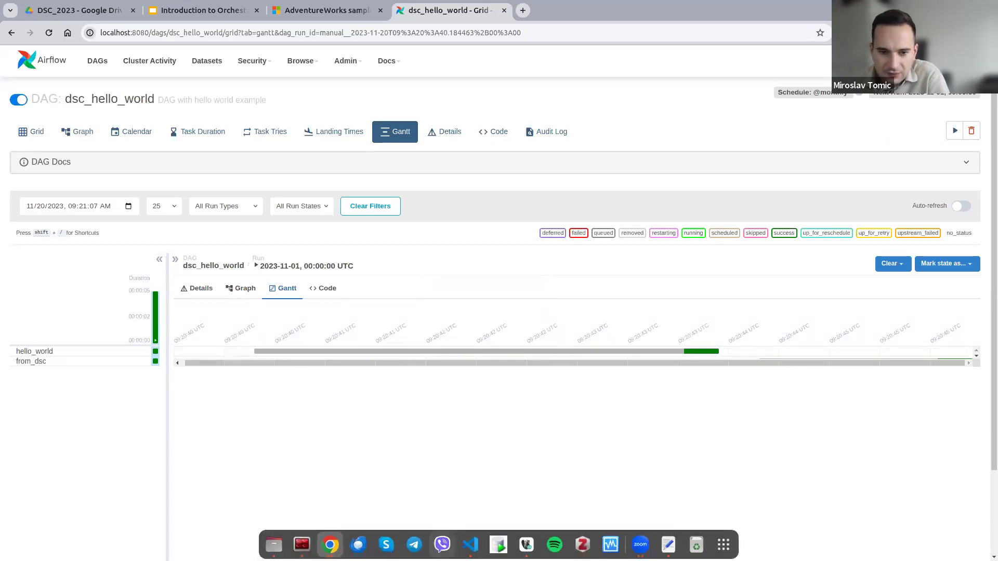
Switch to VS Code, close docker-compose.yml and open dsc_hello_world.py from airflow/dags at the task order lines
{"action": "left_click", "coordinate": [470, 544]}
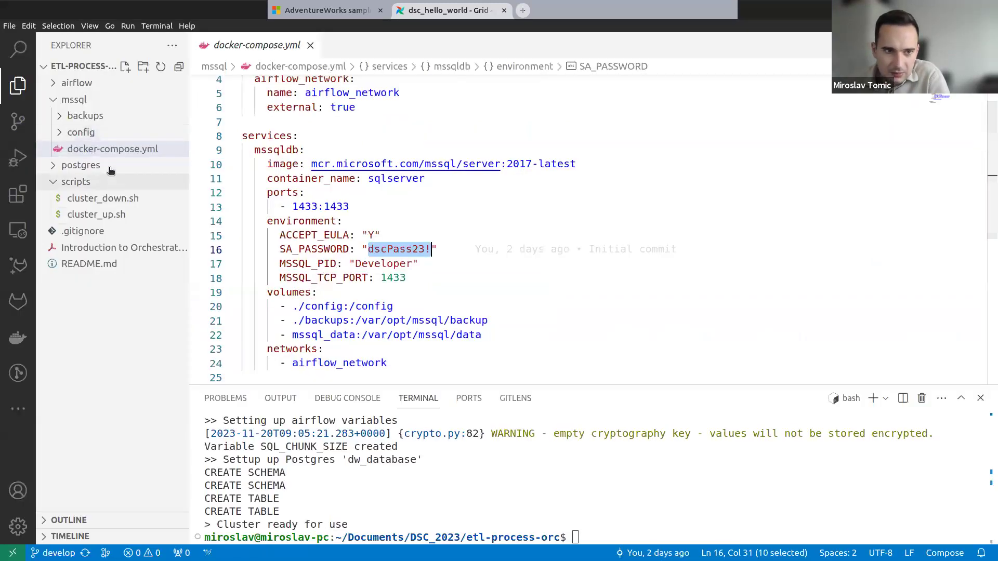
{"action": "left_click", "coordinate": [78, 83]}
{"action": "middle_click", "coordinate": [238, 48]}
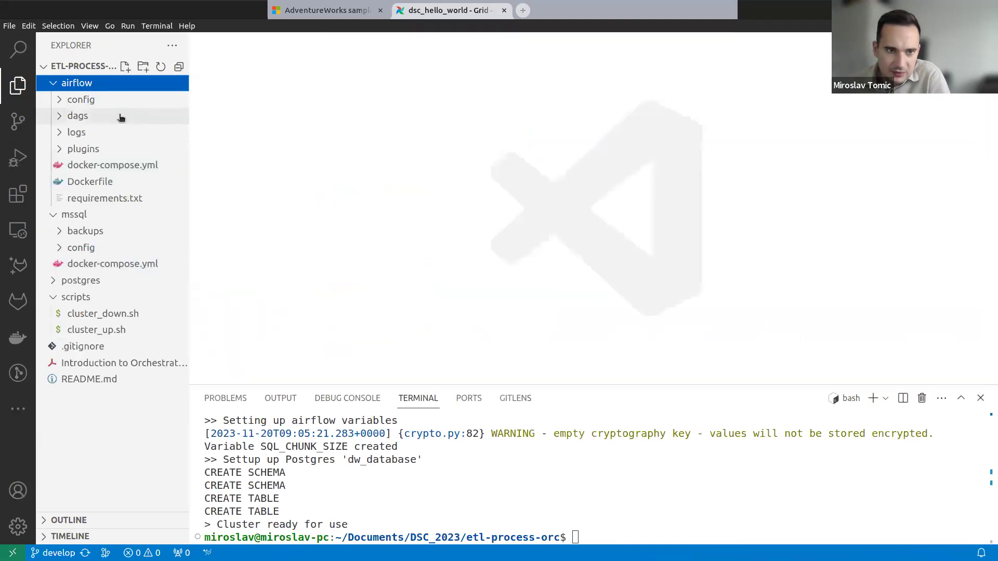
{"action": "left_click", "coordinate": [120, 116]}
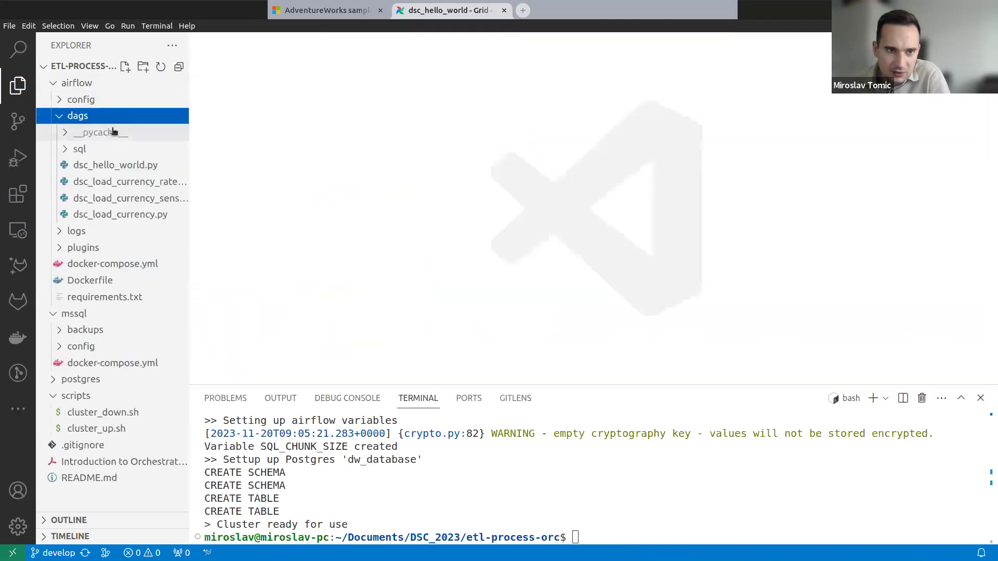
{"action": "left_click", "coordinate": [125, 165]}
{"action": "scroll", "coordinate": [382, 260], "scroll_direction": "down", "scroll_amount": 7}
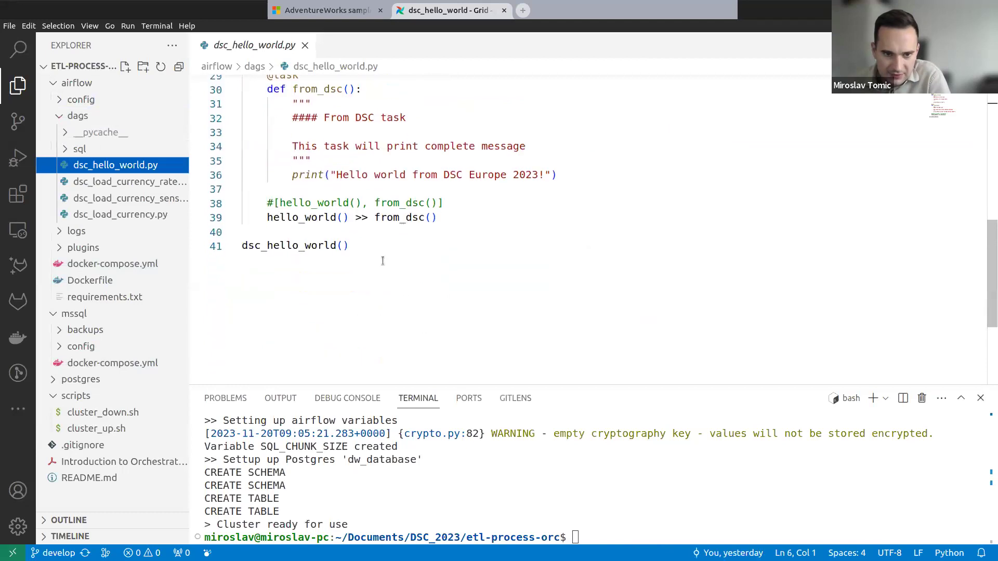
Uncomment the [hello_world(), from_dsc()] line, comment out hello_world() >> from_dsc(), and save the file
{"action": "left_click", "coordinate": [270, 208]}
{"action": "key", "text": "Delete"}
{"action": "key", "text": "Down"}
{"action": "type", "text": "#"}
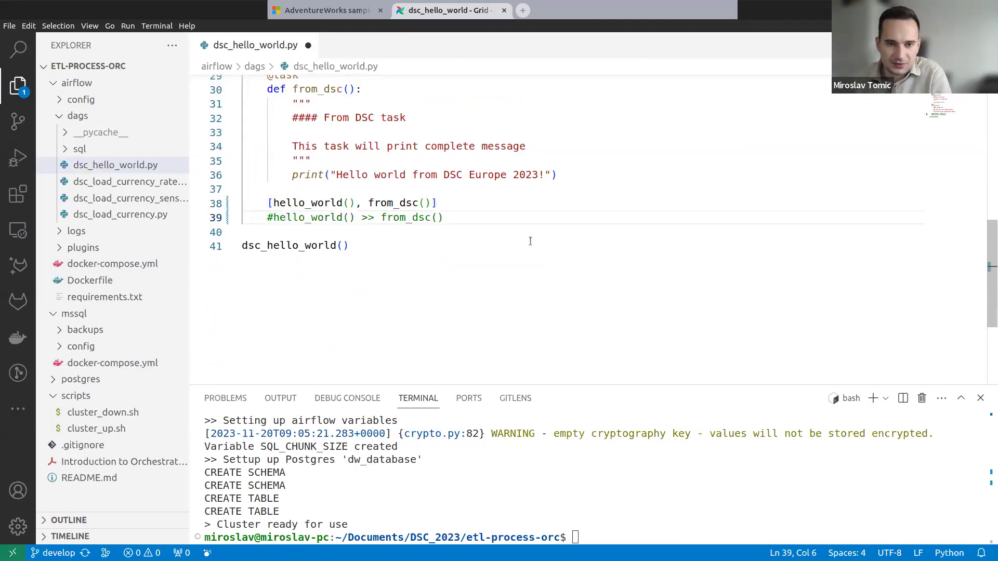
{"action": "left_click", "coordinate": [473, 208]}
{"action": "key", "text": "ctrl+s"}
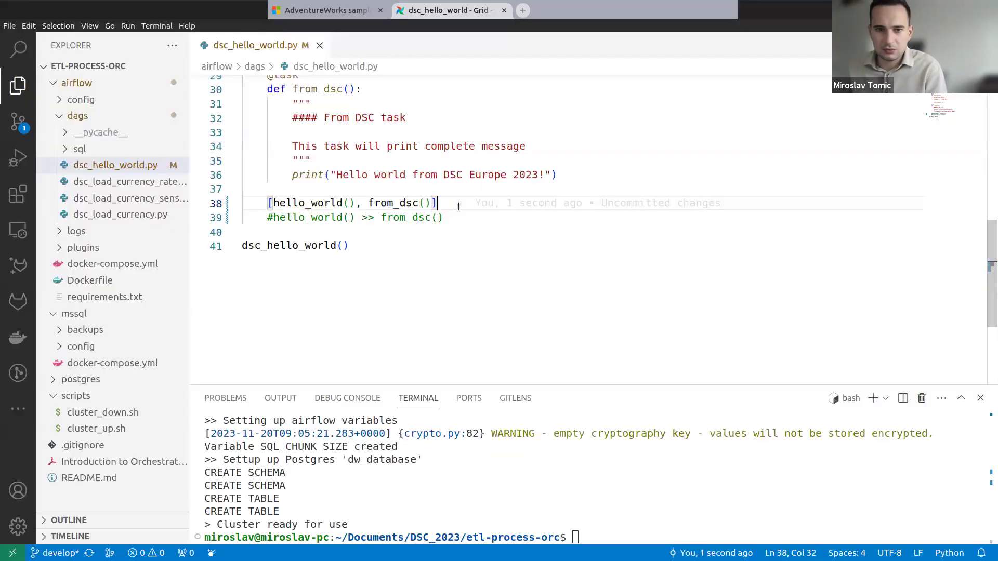
{"action": "key", "text": "Left"}
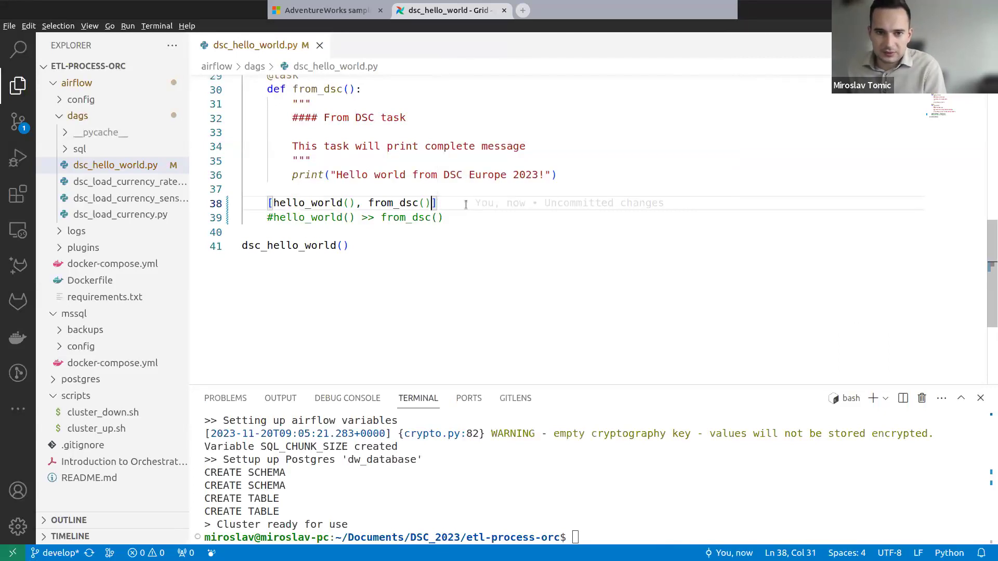
Switch back to Airflow, reopen dsc_hello_world from the DAG list and check its code, highlighting the [hello_world(), from_dsc()] line
{"action": "key", "text": "alt+Tab"}
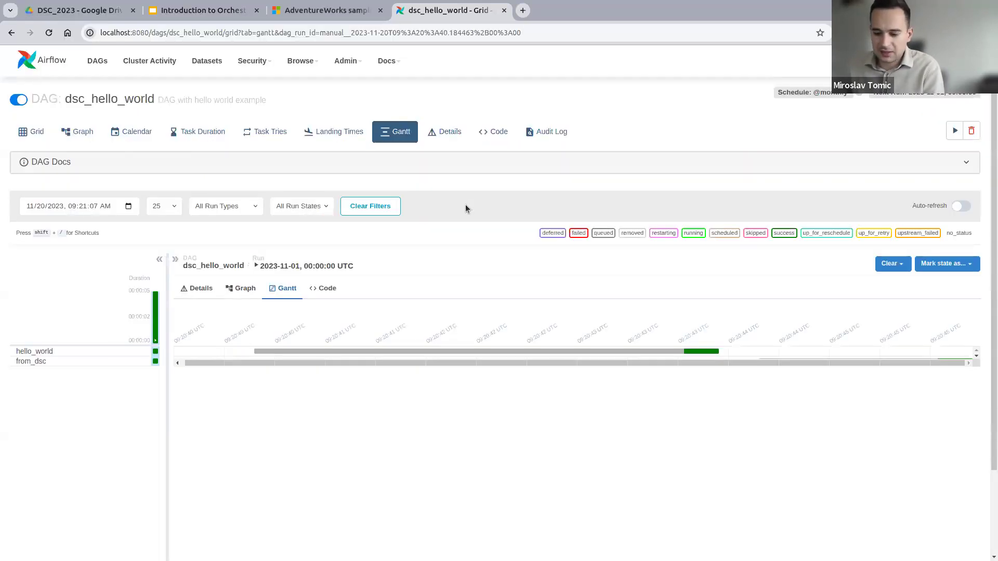
{"action": "left_click", "coordinate": [105, 57]}
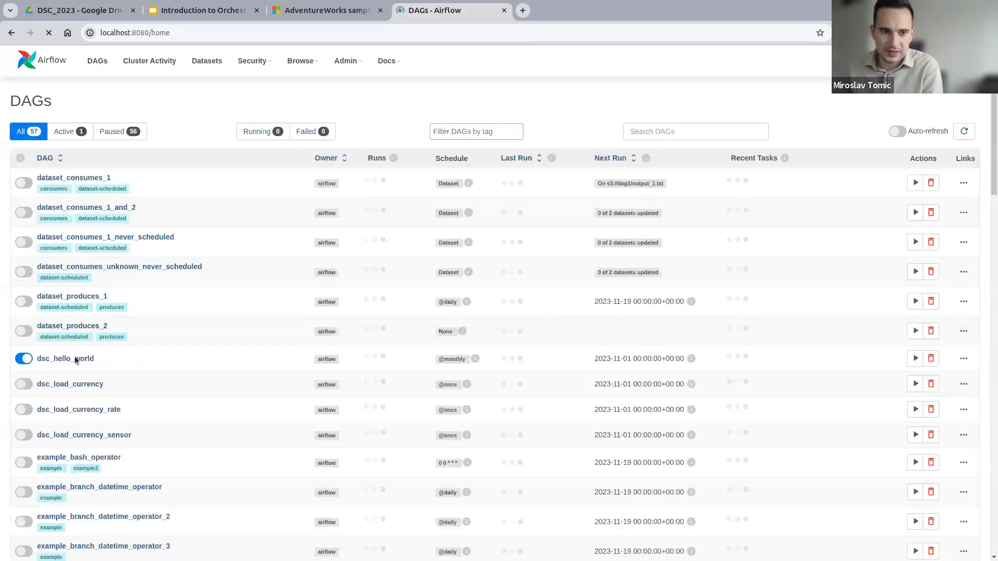
{"action": "left_click", "coordinate": [81, 360]}
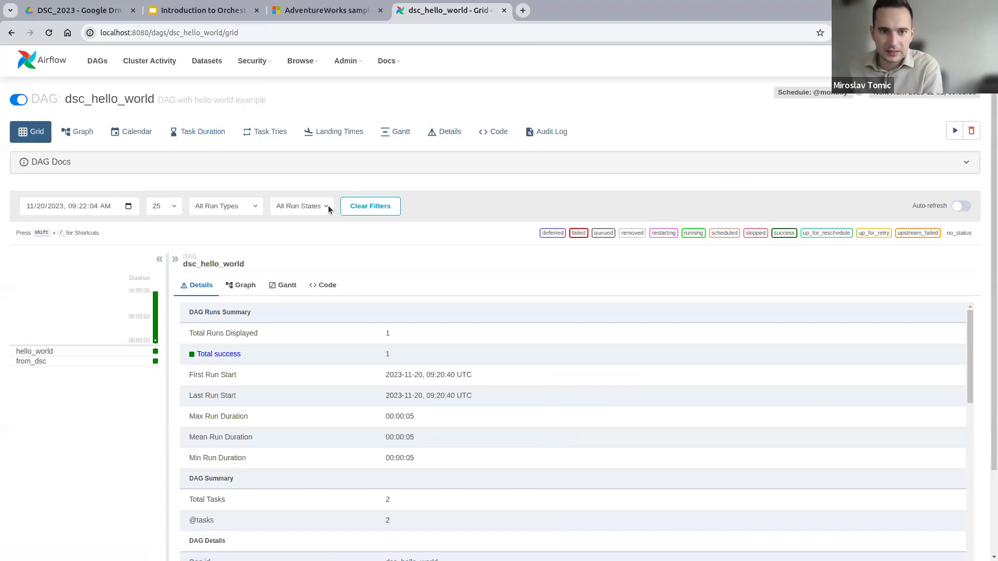
{"action": "left_click", "coordinate": [491, 132]}
{"action": "scroll", "coordinate": [354, 335], "scroll_direction": "down", "scroll_amount": 3}
{"action": "scroll", "coordinate": [155, 369], "scroll_direction": "down", "scroll_amount": 2}
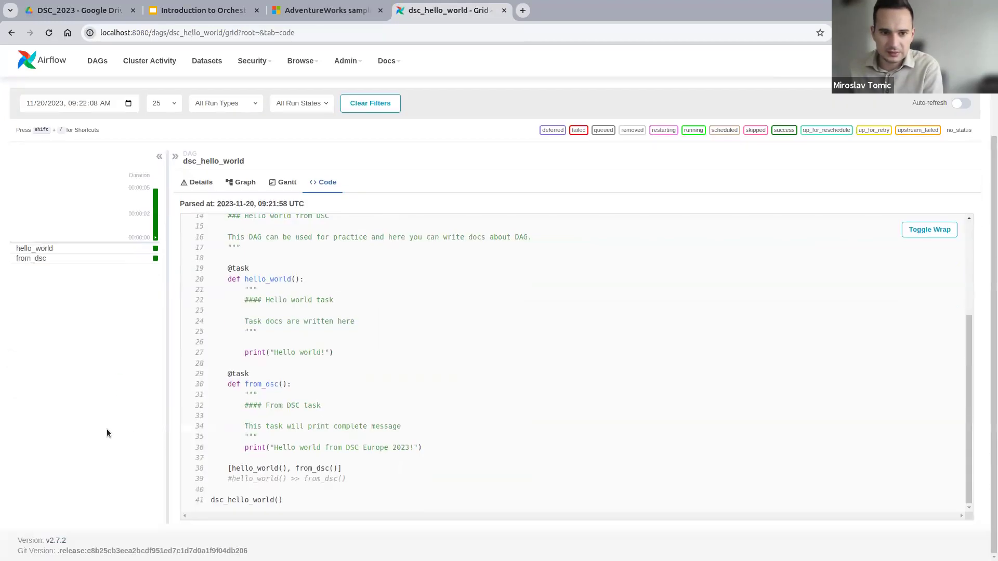
{"action": "triple_click", "coordinate": [246, 468]}
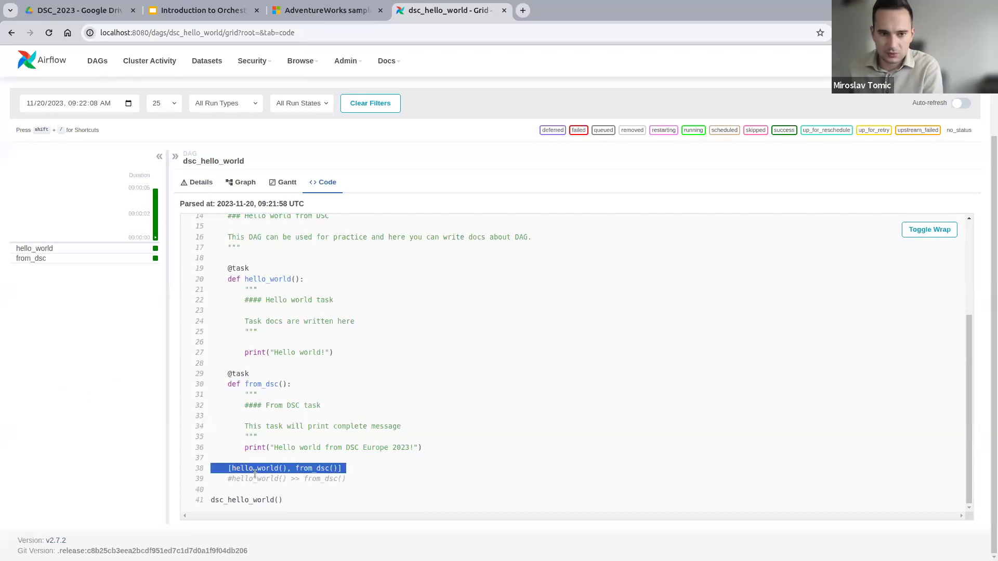
{"action": "scroll", "coordinate": [255, 473], "scroll_direction": "up", "scroll_amount": 5}
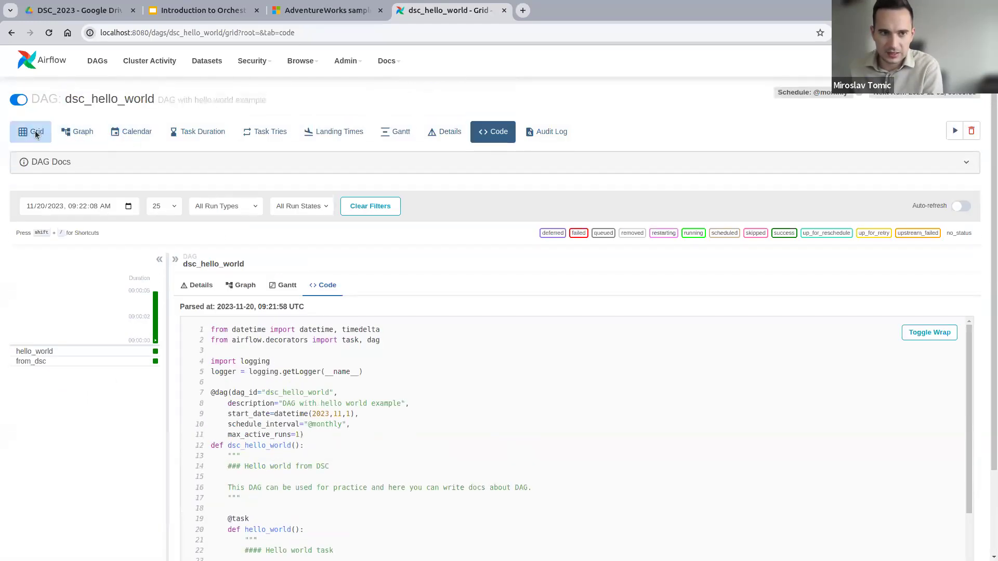
Trigger another manual run of dsc_hello_world and view the new run's graph
{"action": "left_click", "coordinate": [36, 133]}
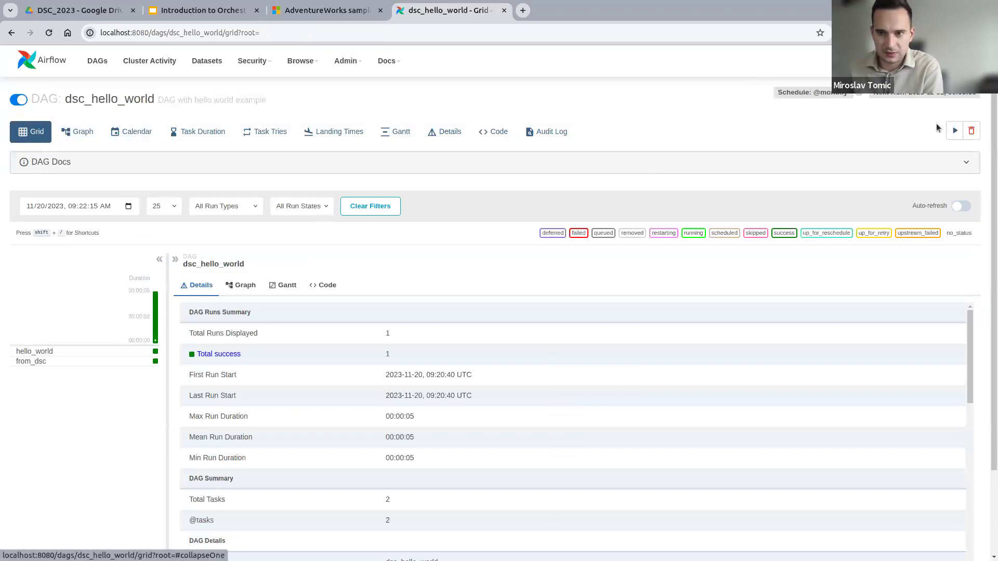
{"action": "left_click", "coordinate": [955, 131]}
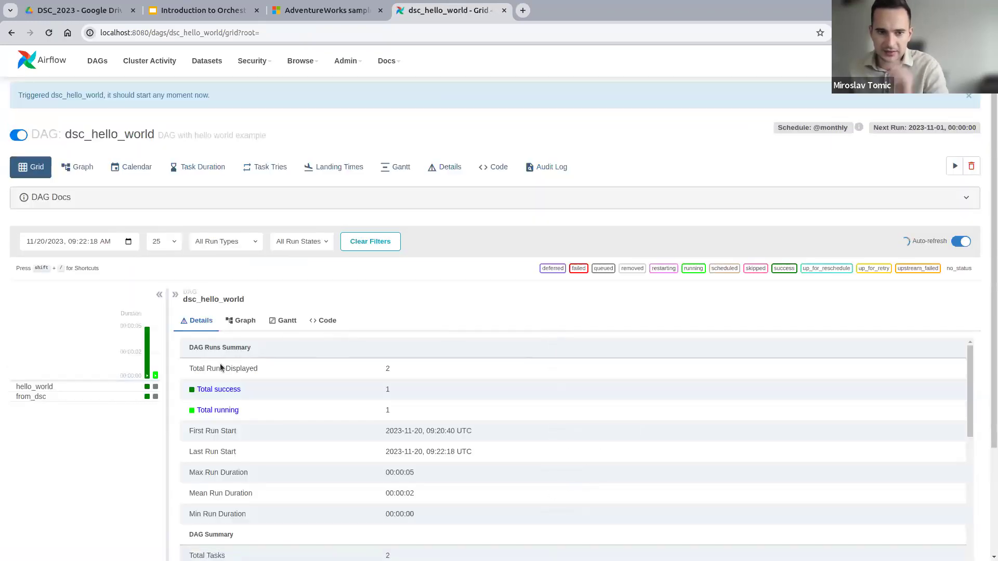
{"action": "left_click", "coordinate": [155, 373]}
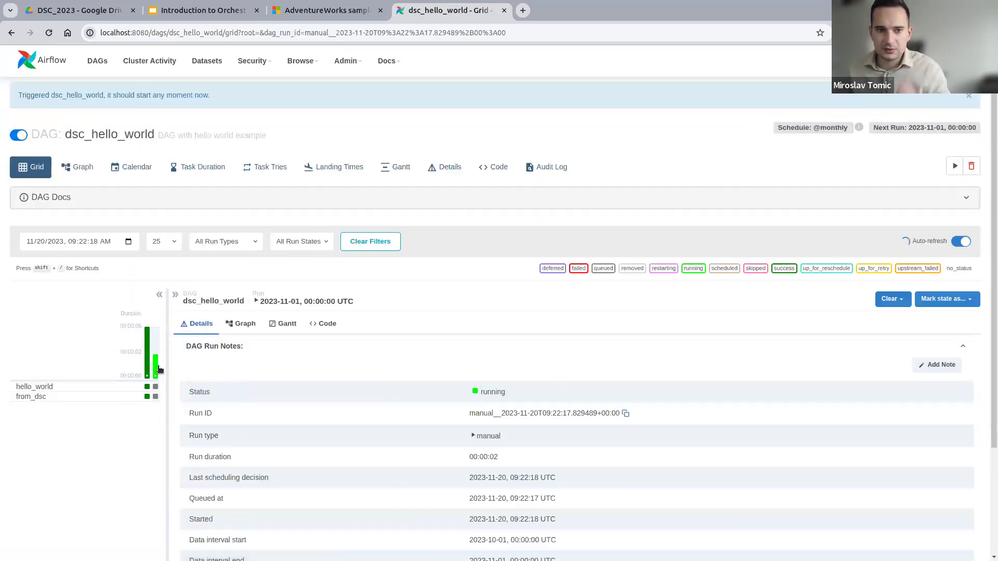
{"action": "left_click", "coordinate": [79, 167]}
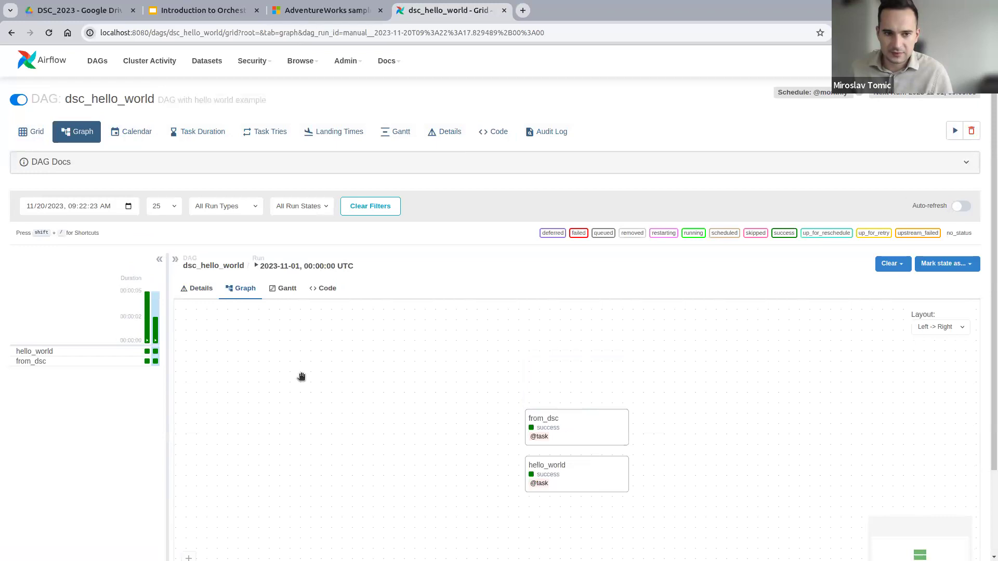
{"action": "mouse_move", "coordinate": [156, 330]}
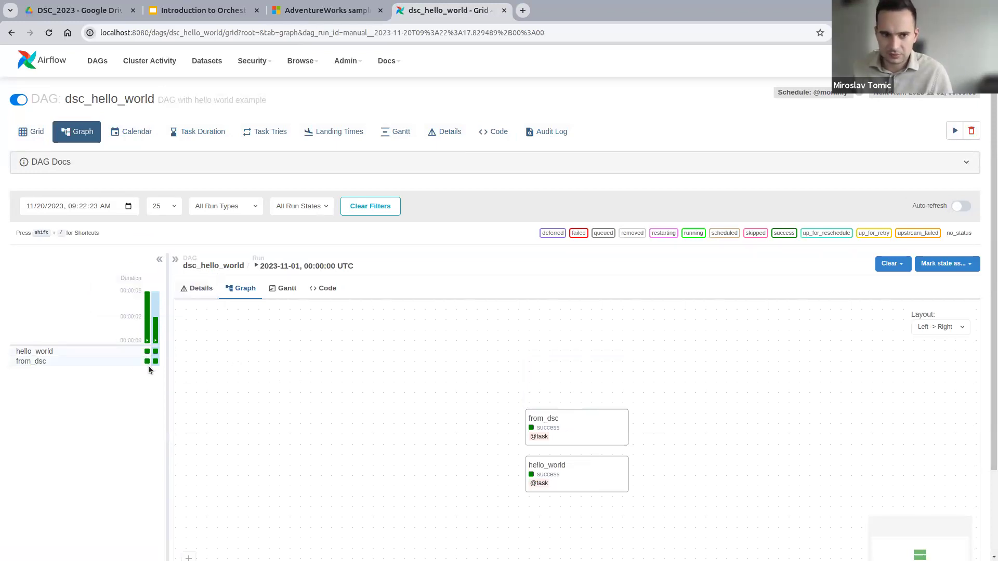
Examine the hello_world task's logs in the new run and highlight the line with its printed message
{"action": "left_click", "coordinate": [323, 290]}
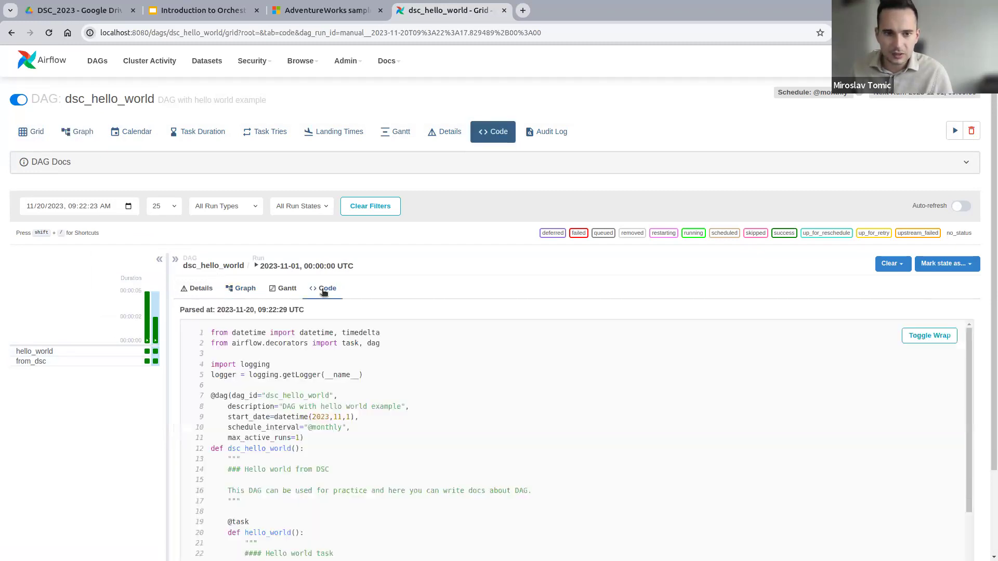
{"action": "left_click", "coordinate": [155, 351]}
{"action": "left_click", "coordinate": [358, 289]}
{"action": "scroll", "coordinate": [351, 351], "scroll_direction": "down", "scroll_amount": 1}
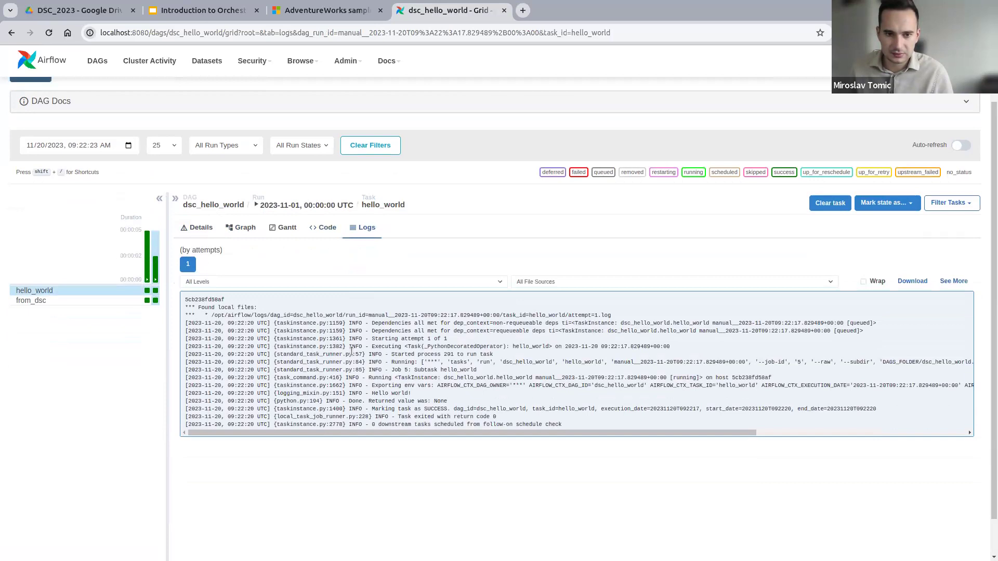
{"action": "scroll", "coordinate": [351, 352], "scroll_direction": "down", "scroll_amount": 1}
{"action": "triple_click", "coordinate": [395, 358]}
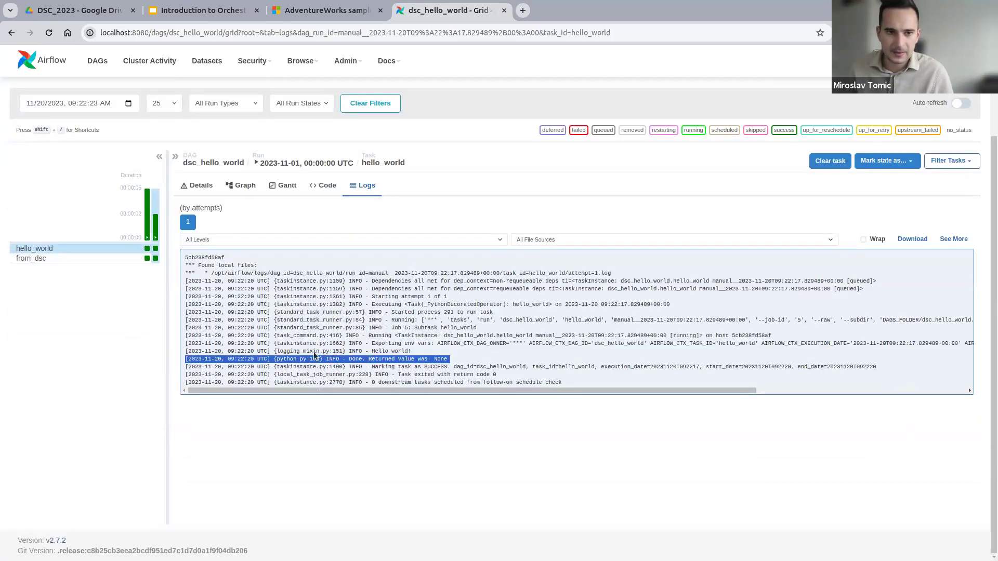
{"action": "triple_click", "coordinate": [374, 352]}
{"action": "scroll", "coordinate": [372, 340], "scroll_direction": "up", "scroll_amount": 2}
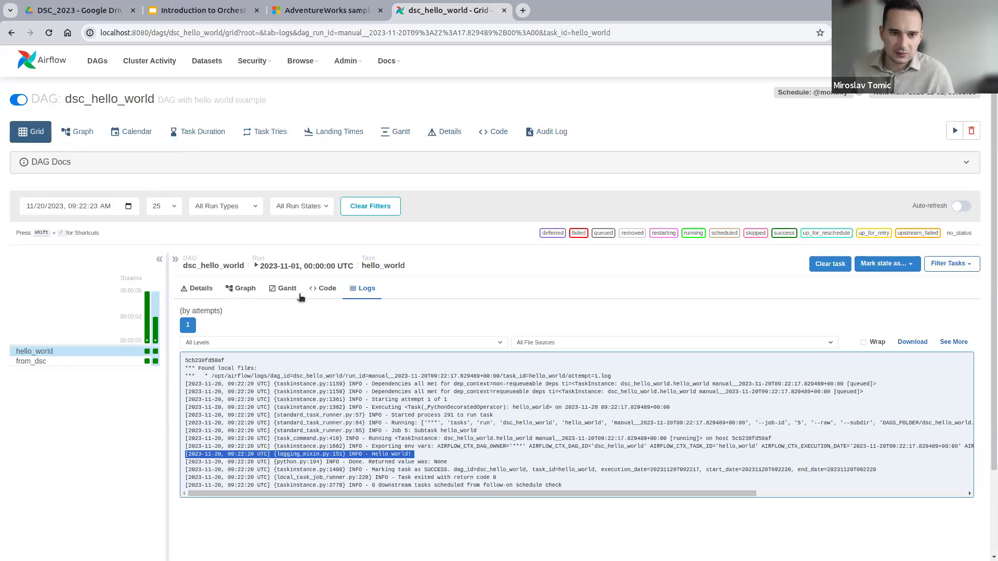
Open the full task instance details of hello_world and look through the task documentation and attributes
{"action": "left_click", "coordinate": [193, 288]}
{"action": "scroll", "coordinate": [329, 381], "scroll_direction": "down", "scroll_amount": 2}
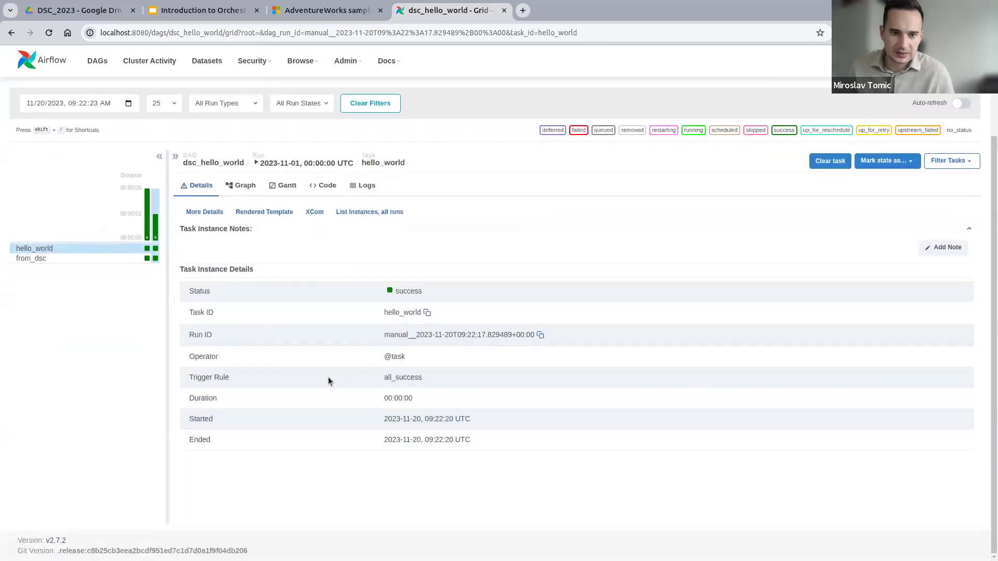
{"action": "left_click", "coordinate": [208, 213]}
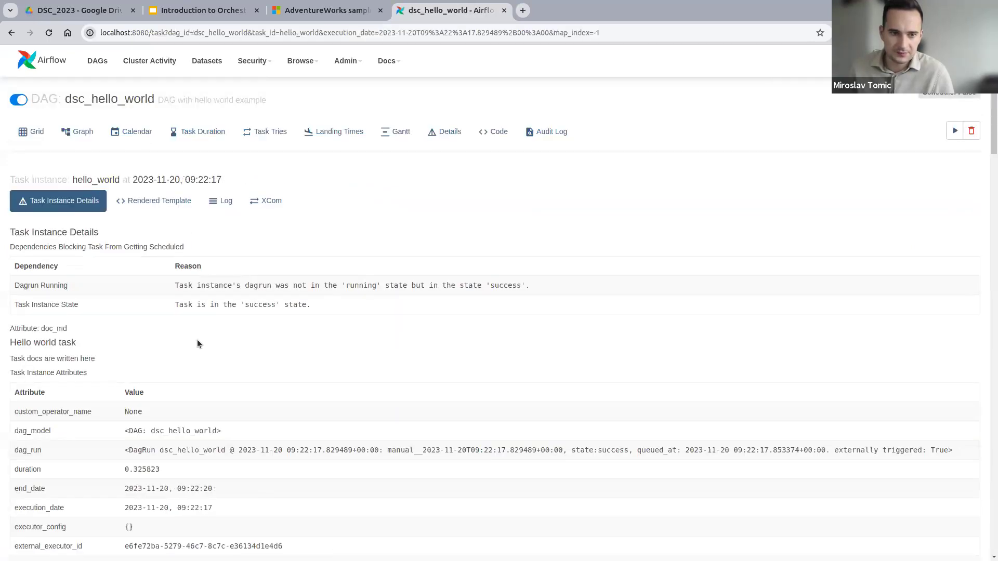
{"action": "scroll", "coordinate": [198, 304], "scroll_direction": "down", "scroll_amount": 10}
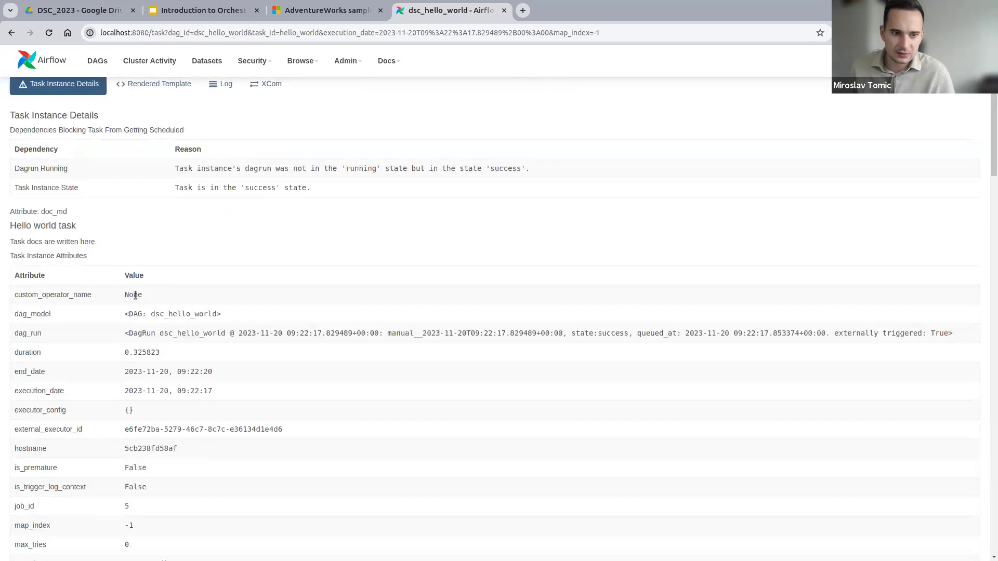
Highlight the hello_world task's documentation heading and its text line in the task instance details
{"action": "scroll", "coordinate": [138, 299], "scroll_direction": "up", "scroll_amount": 10}
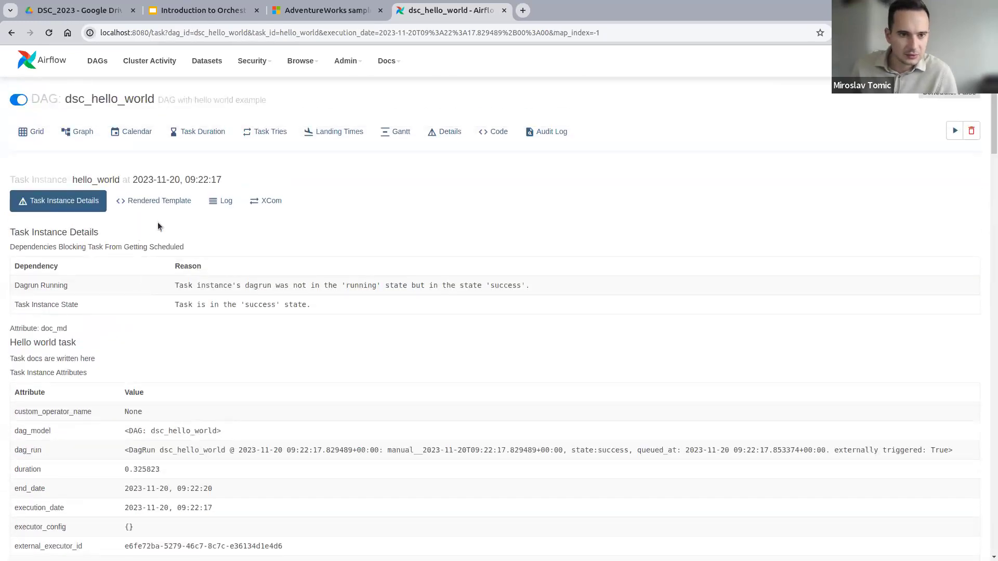
{"action": "triple_click", "coordinate": [53, 344]}
{"action": "left_click", "coordinate": [61, 360]}
{"action": "double_click", "coordinate": [86, 359]}
{"action": "double_click", "coordinate": [66, 359]}
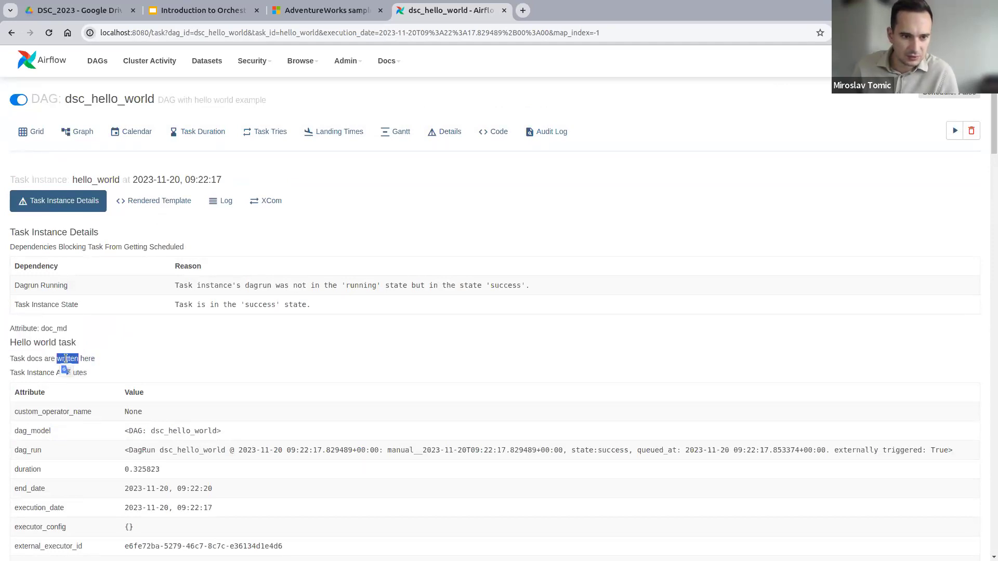
{"action": "triple_click", "coordinate": [65, 359]}
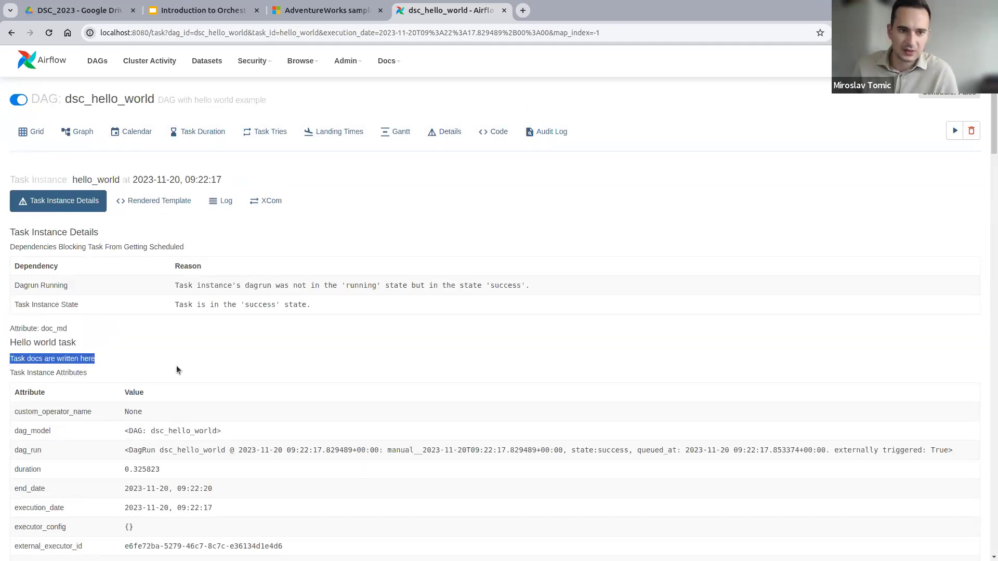
{"action": "left_click", "coordinate": [261, 323]}
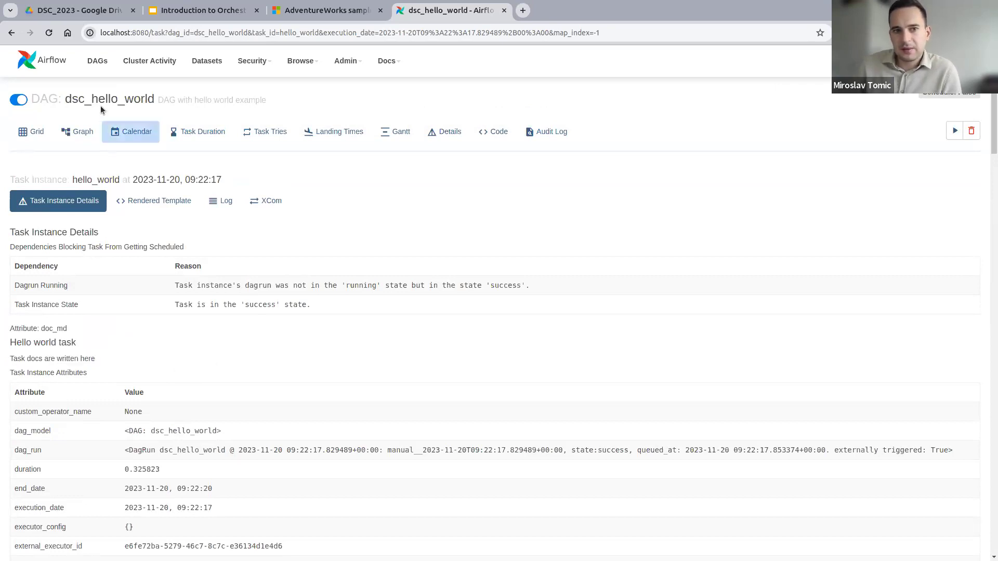
Reopen dsc_hello_world from the DAG list and examine its run history in the calendar view
{"action": "left_click", "coordinate": [100, 63]}
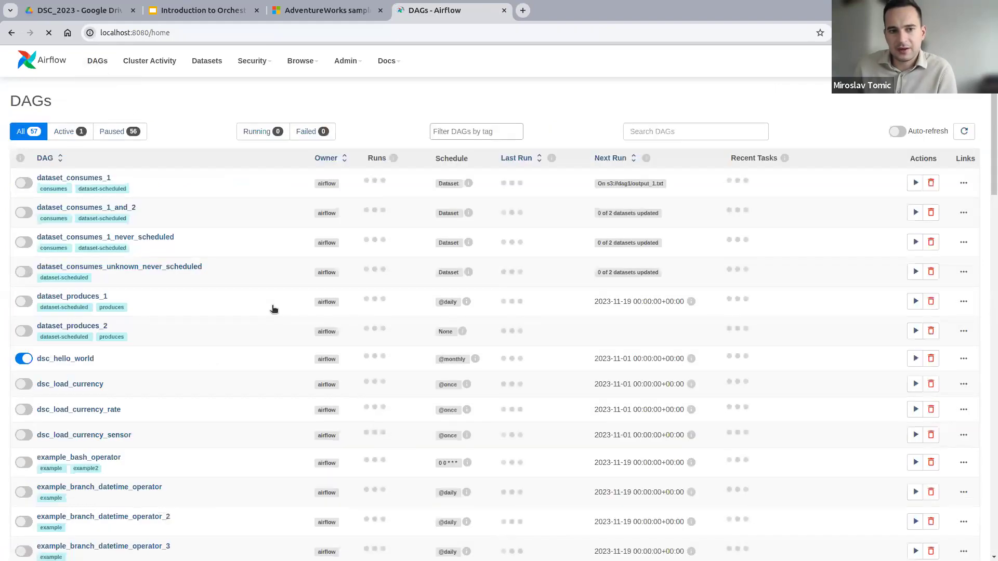
{"action": "left_click", "coordinate": [23, 360]}
{"action": "left_click", "coordinate": [23, 360]}
{"action": "left_click", "coordinate": [50, 359]}
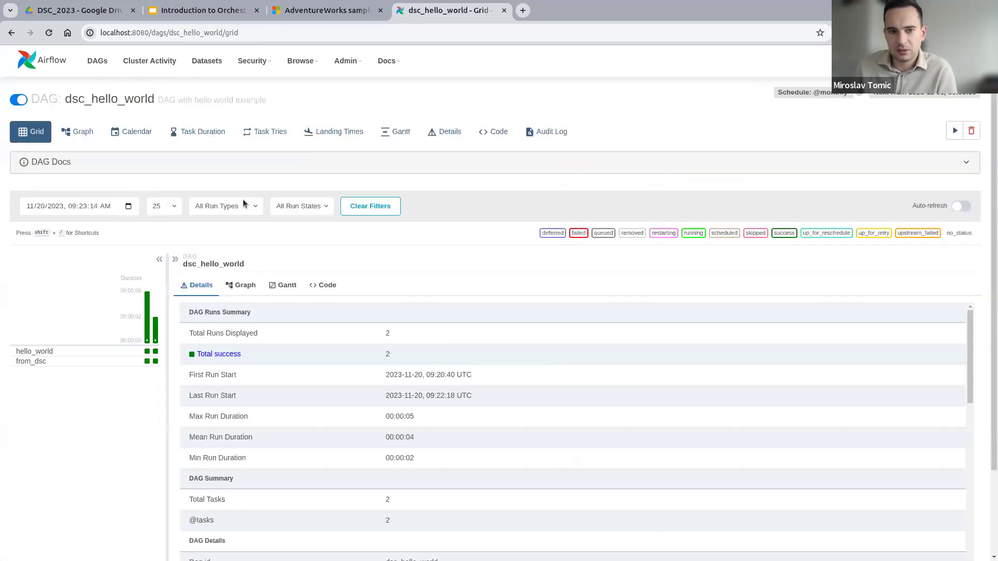
{"action": "left_click", "coordinate": [133, 133]}
{"action": "mouse_move", "coordinate": [448, 279]}
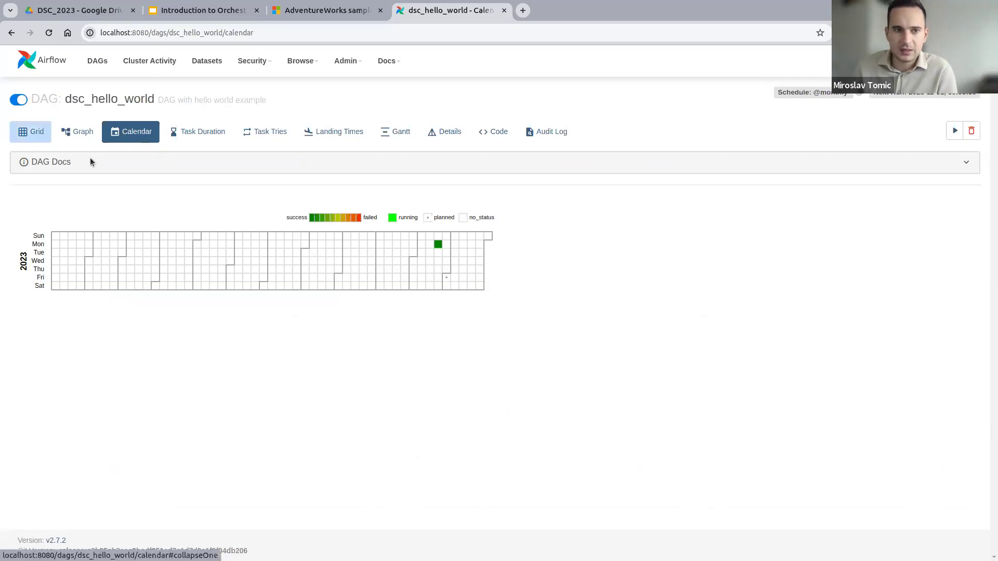
Return to the DAG list and switch to the Google Slides presentation to view the ETL Process Examples slide
{"action": "left_click", "coordinate": [98, 64]}
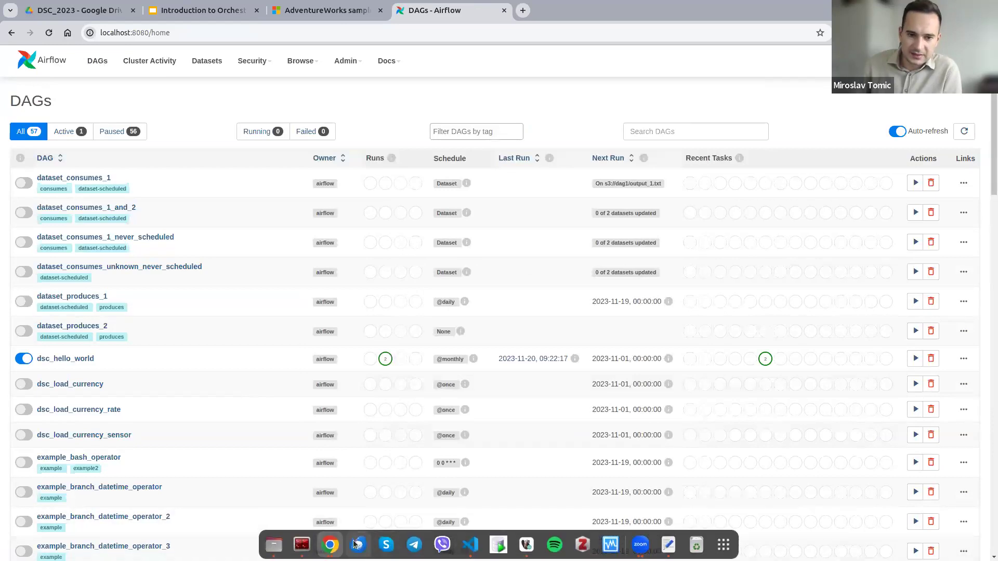
{"action": "left_click", "coordinate": [214, 14]}
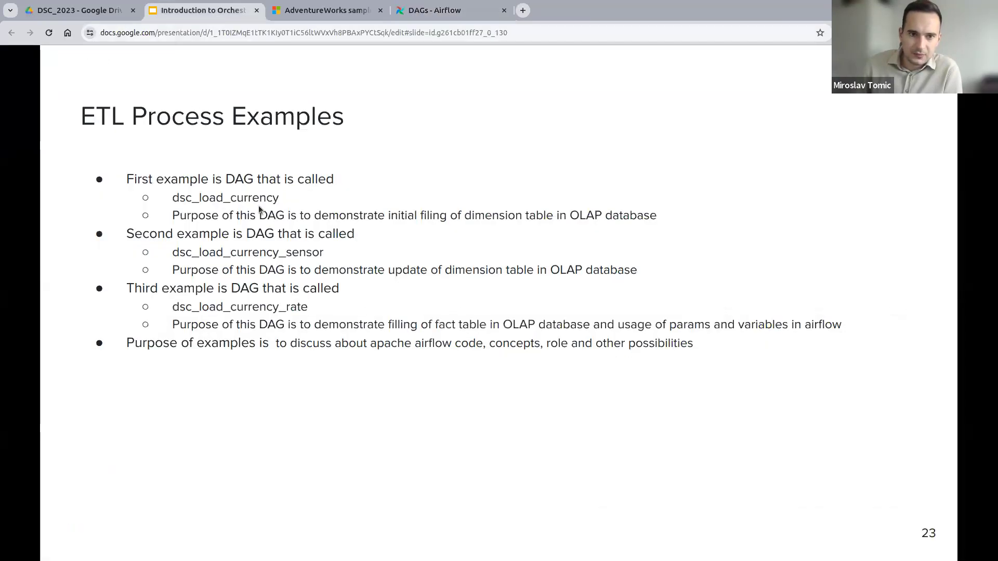
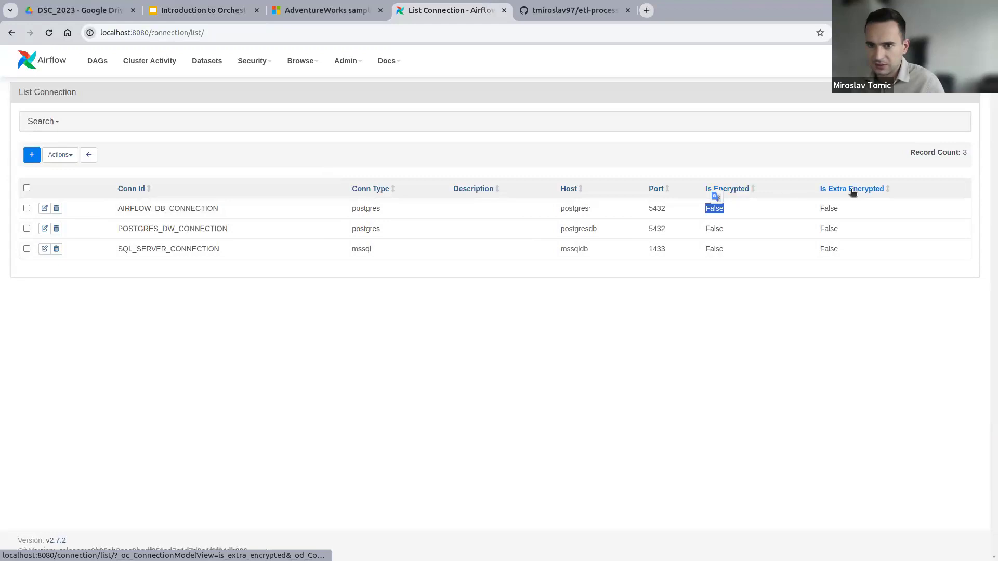
Check the encryption flags of AIRFLOW_DB_CONNECTION, and open the variable list to check the encryption flag of SQL_CHUNK_SIZE
{"action": "double_click", "coordinate": [828, 208]}
{"action": "double_click", "coordinate": [707, 208]}
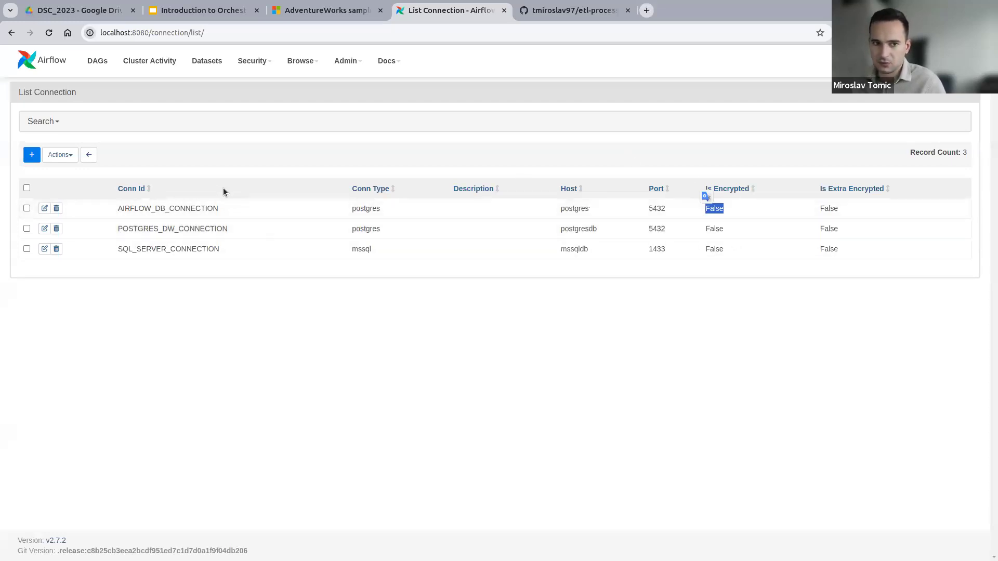
{"action": "left_click", "coordinate": [355, 86]}
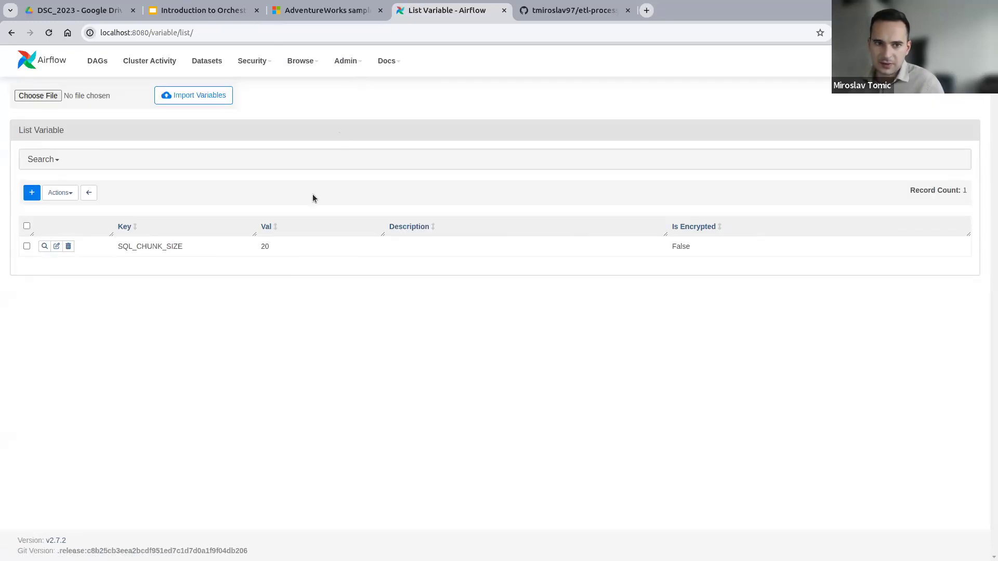
{"action": "double_click", "coordinate": [686, 247]}
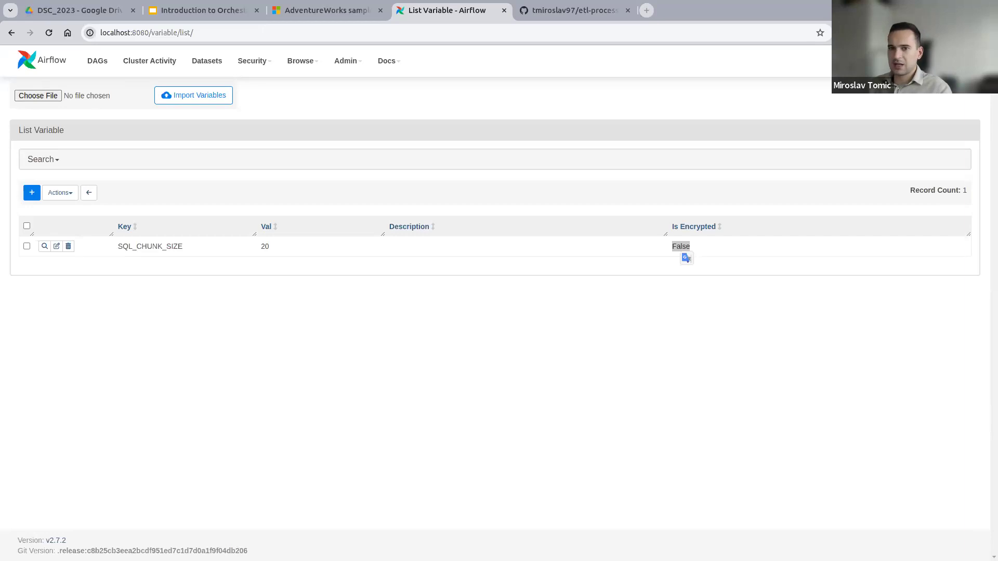
Switch to the Google Slides presentation and advance to the closing "The end!" slide
{"action": "left_click", "coordinate": [170, 12]}
{"action": "scroll", "coordinate": [317, 305], "scroll_direction": "down", "scroll_amount": 8}
{"action": "scroll", "coordinate": [326, 307], "scroll_direction": "down", "scroll_amount": 7}
{"action": "scroll", "coordinate": [338, 300], "scroll_direction": "down", "scroll_amount": 3}
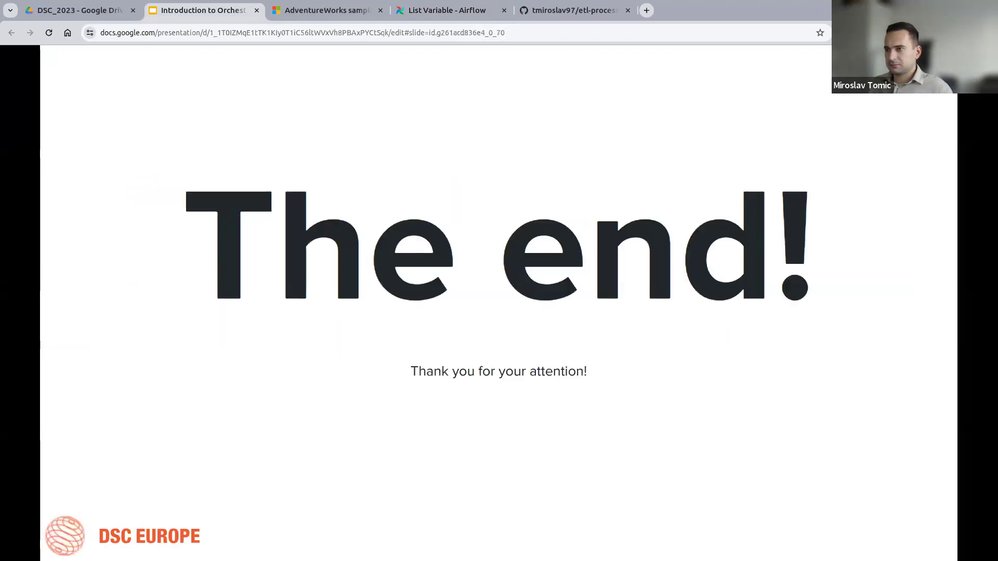